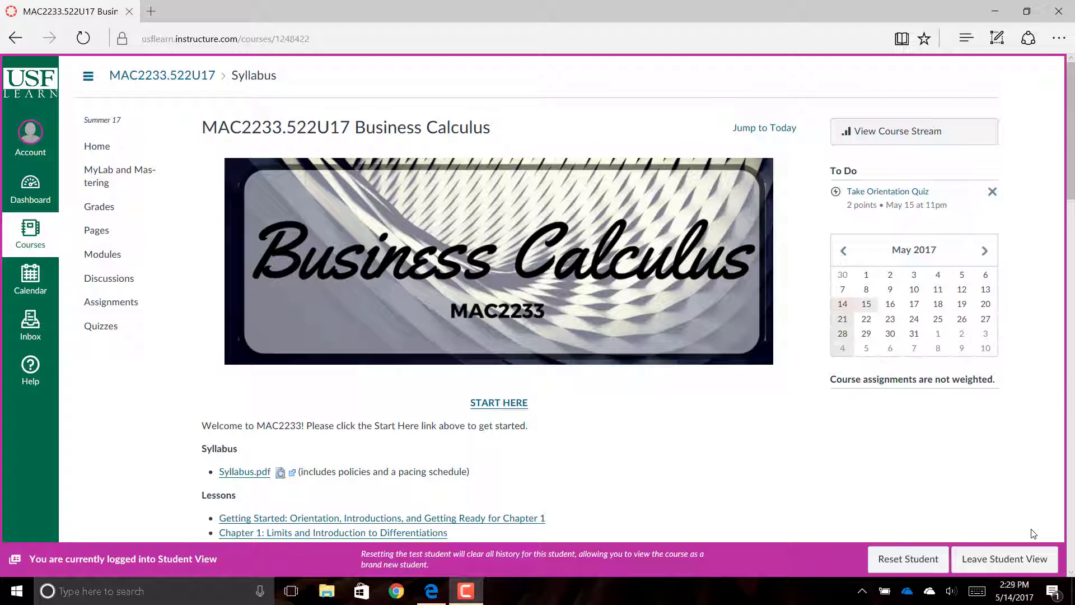
- From the START HERE Orientation page, download and save the course syllabus PDF
left_click(500, 405)
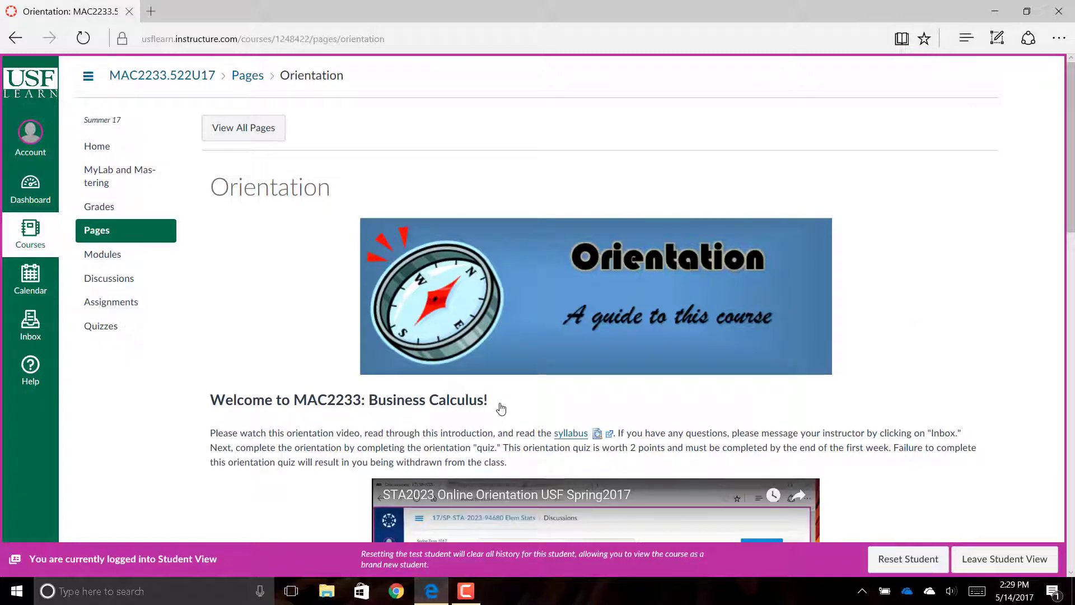
left_click(571, 434)
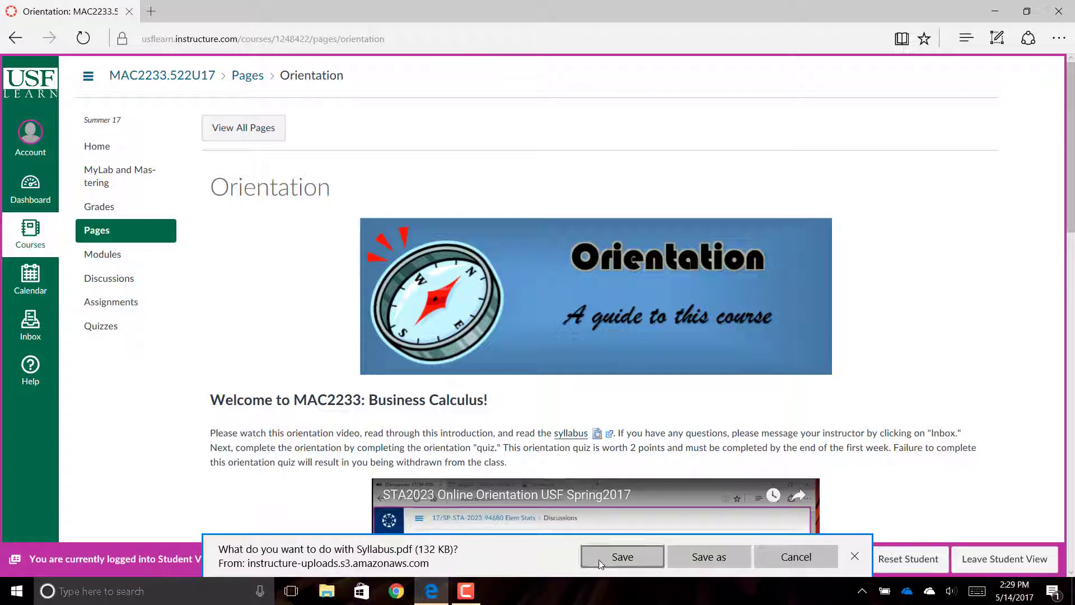
left_click(600, 557)
- Open Syllabus (2).pdf in Acrobat and read down to the page 6 Tentative Schedule table
left_click(600, 559)
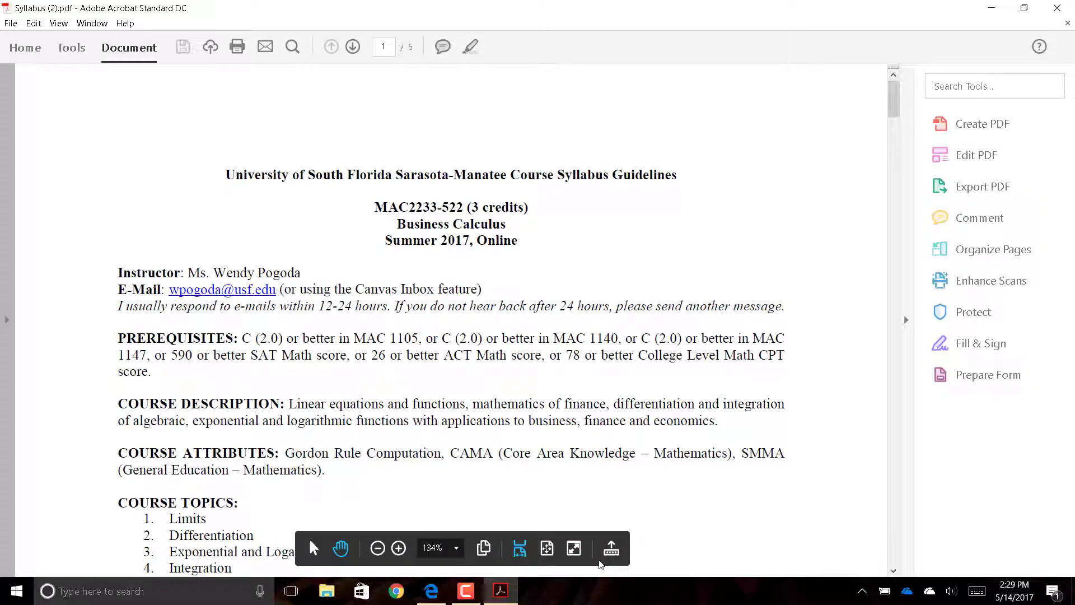
scroll(600, 564, "down", 5)
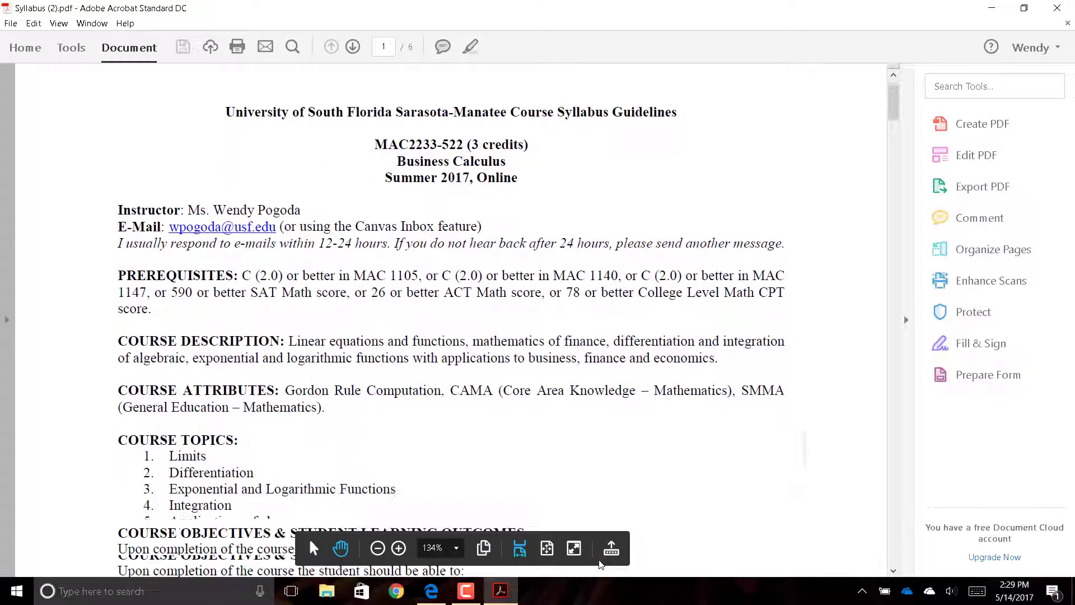
scroll(600, 564, "down", 20)
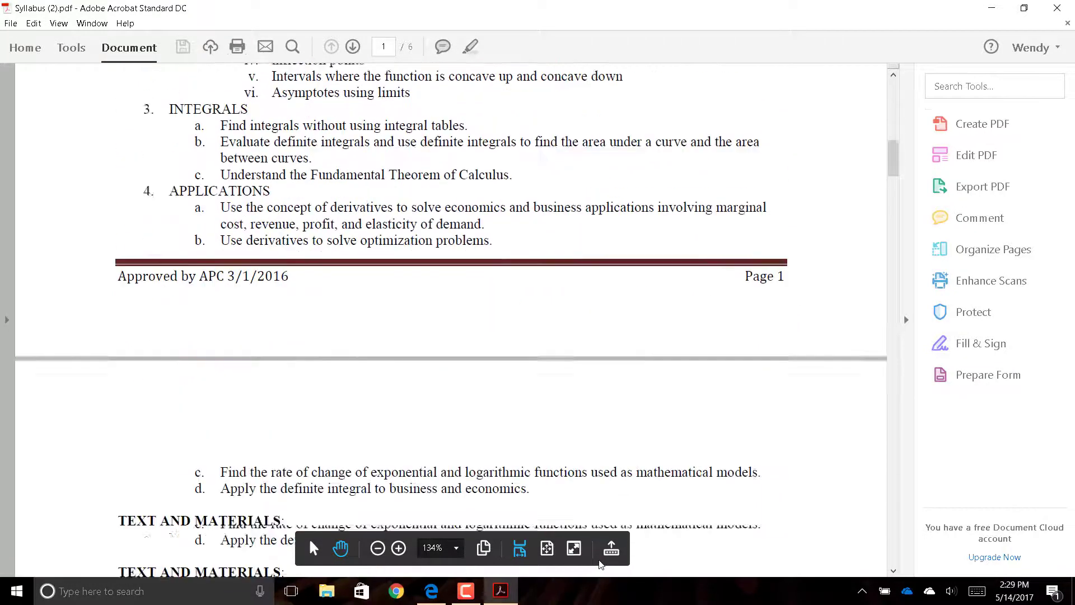
scroll(601, 564, "down", 20)
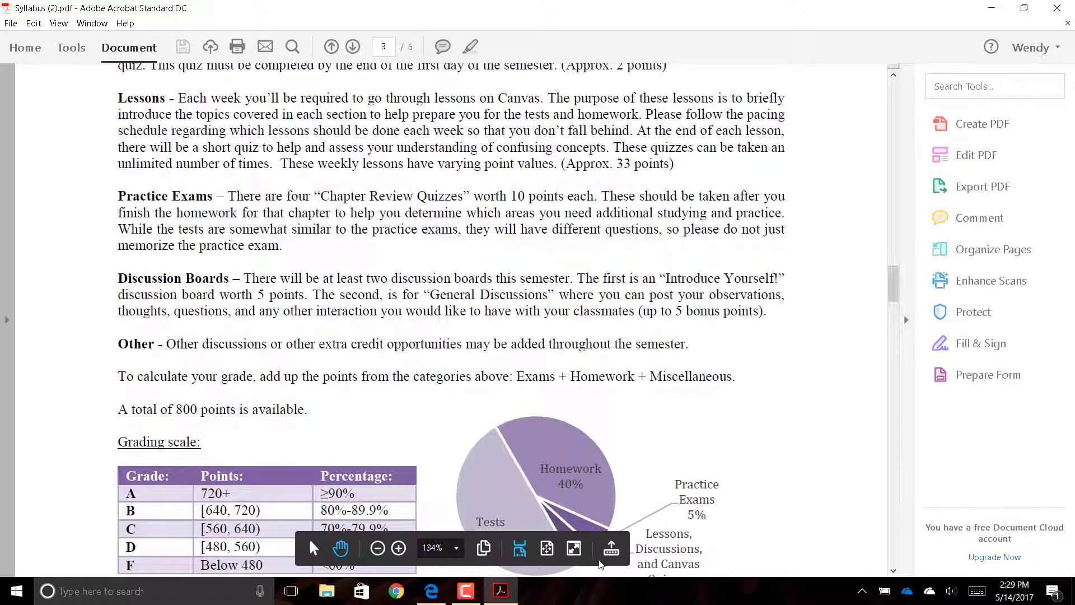
scroll(601, 564, "down", 3)
scroll(600, 564, "down", 20)
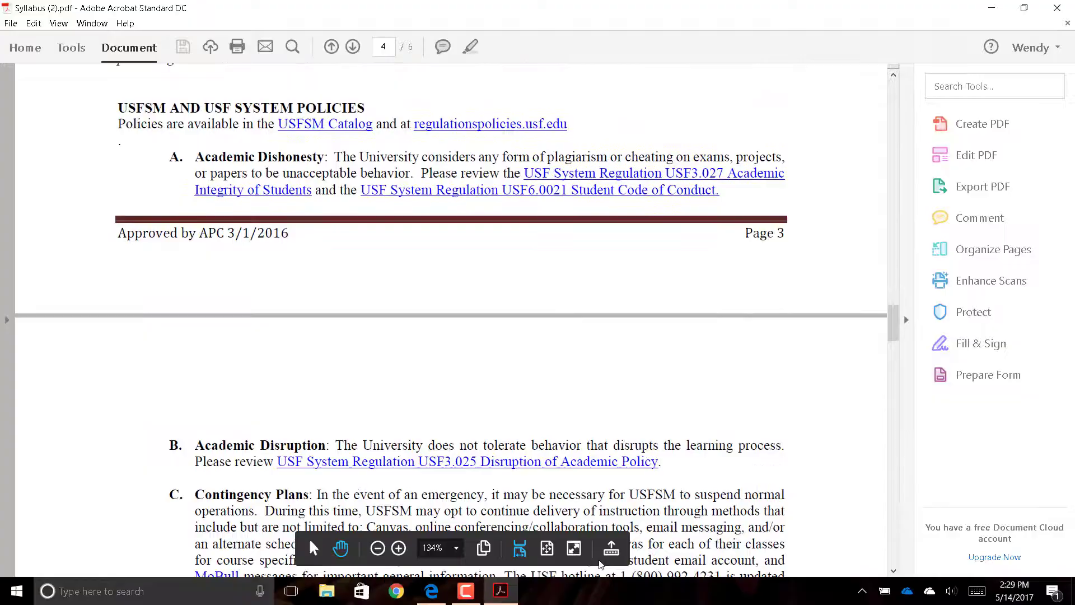
scroll(601, 564, "down", 20)
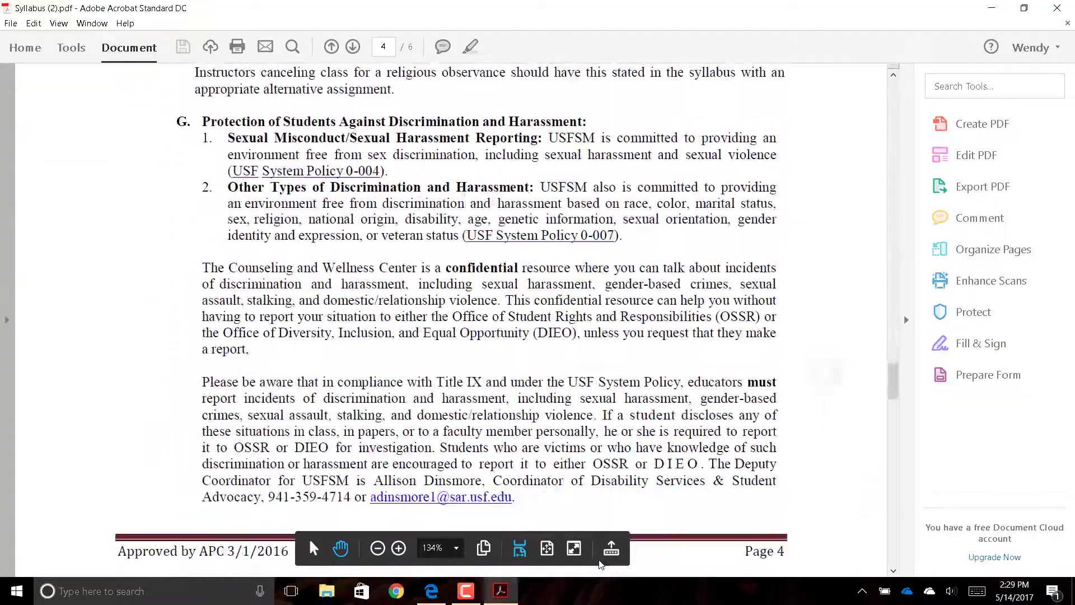
scroll(601, 564, "down", 20)
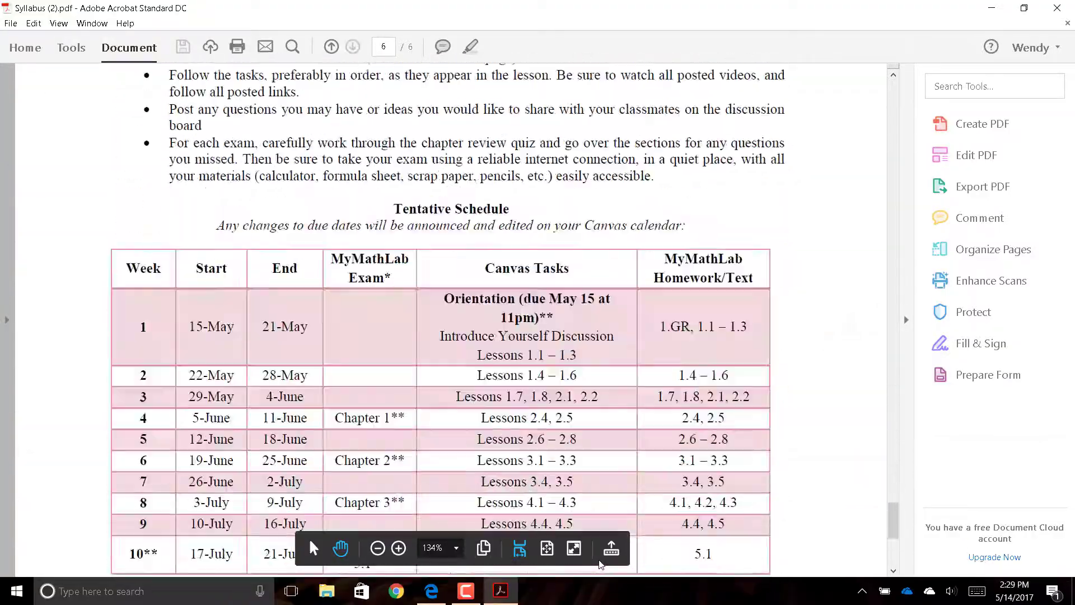
scroll(600, 564, "up", 7)
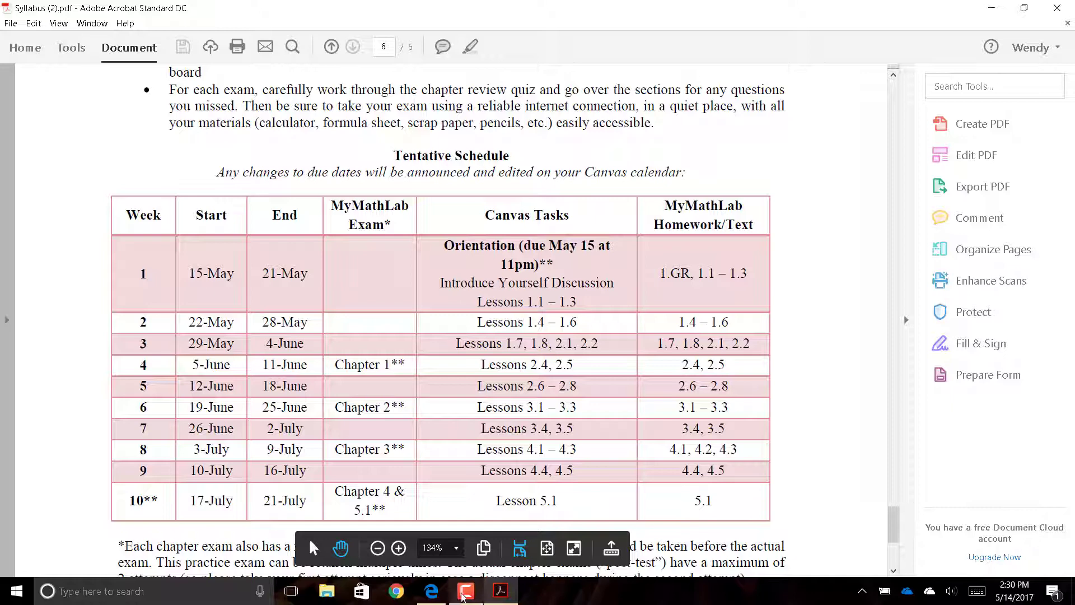
- Return to the Canvas Orientation page and go on to the 2-point Orientation Quiz
left_click(434, 598)
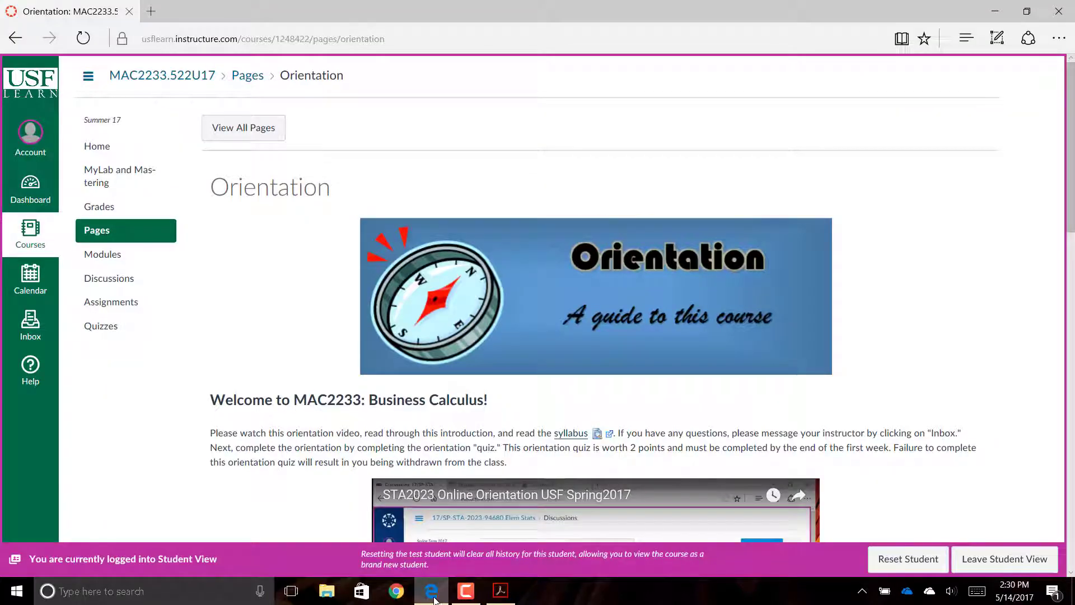
scroll(434, 600, "down", 4)
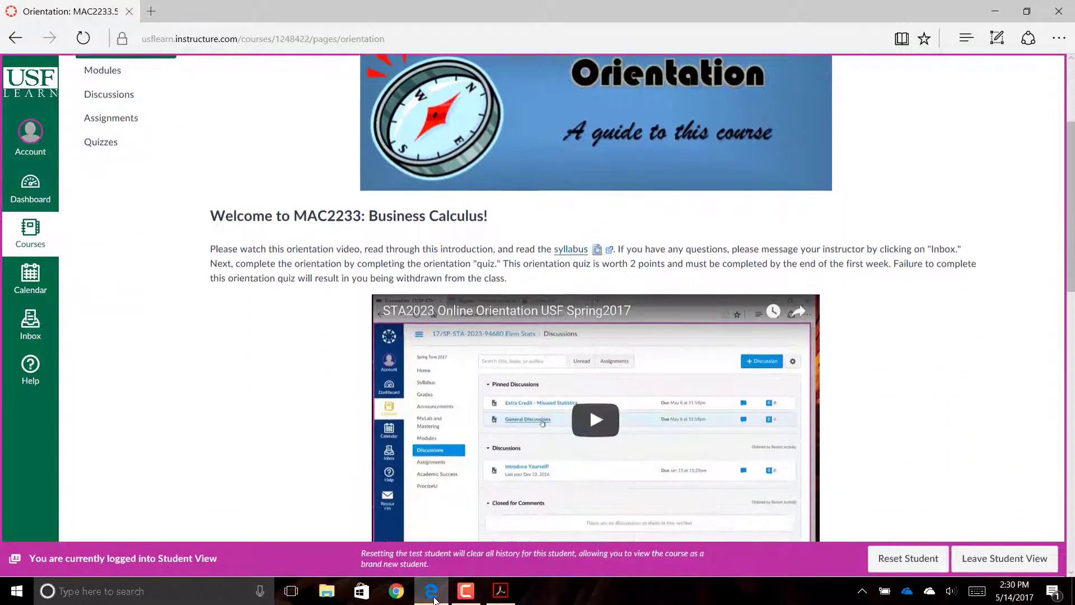
scroll(434, 600, "down", 12)
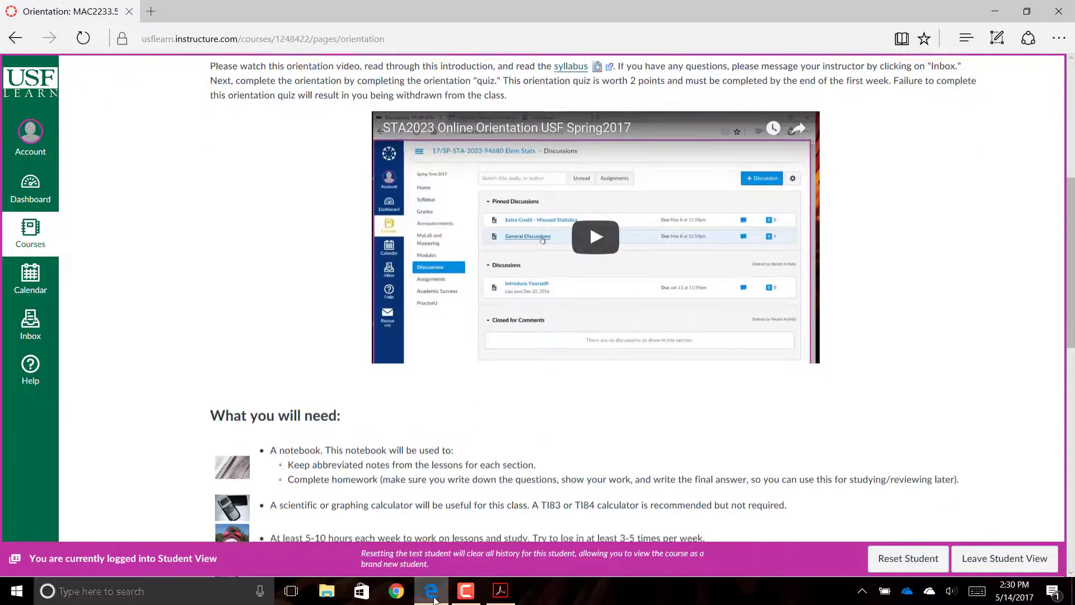
scroll(434, 599, "down", 3)
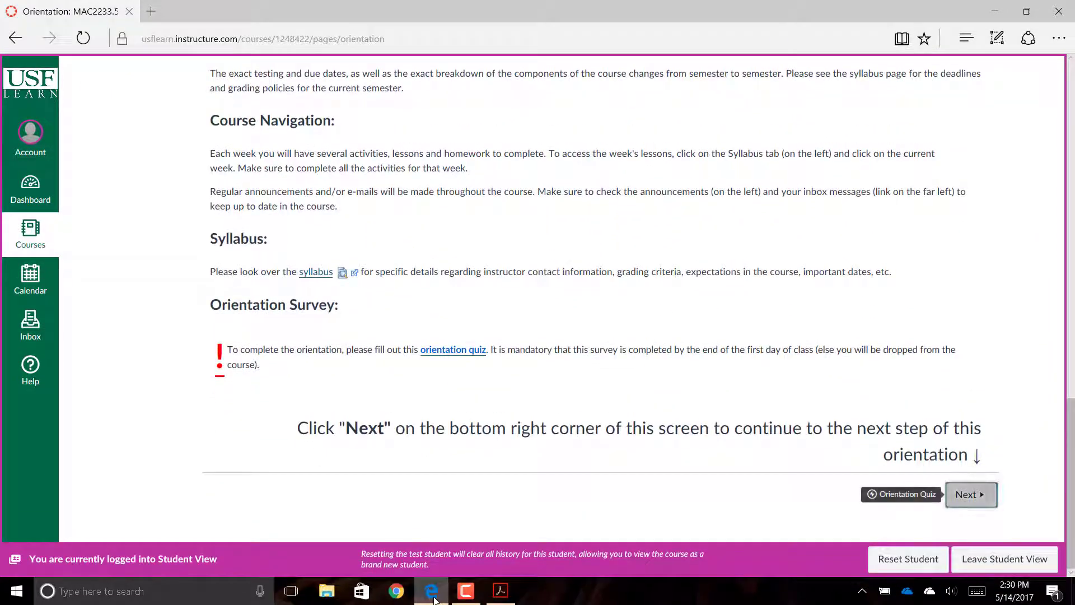
left_click(972, 494)
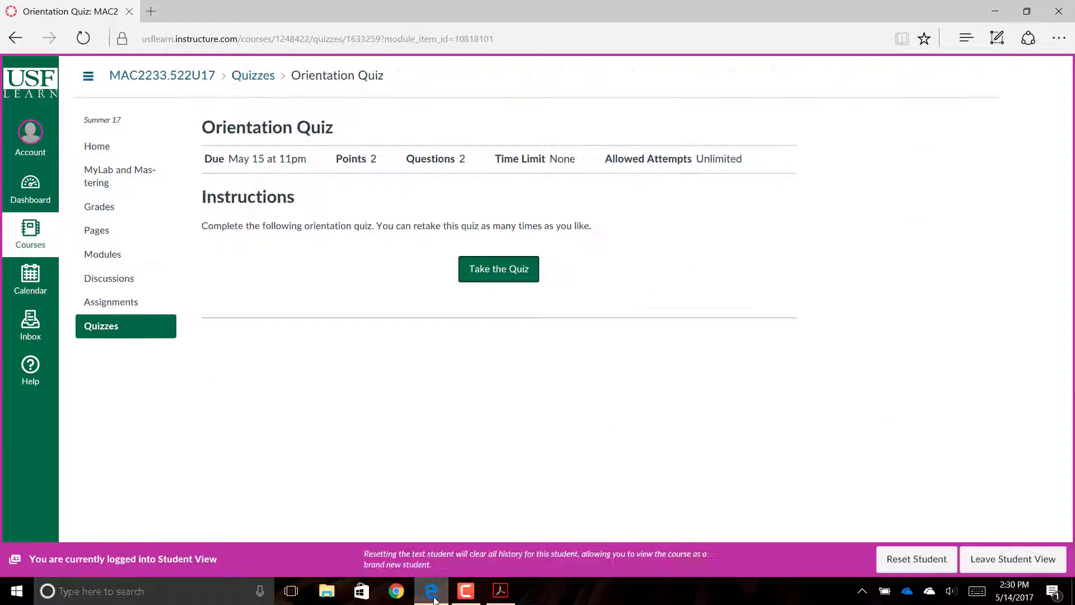
- Start the Orientation Quiz and submit it with both questions unanswered
left_click(518, 280)
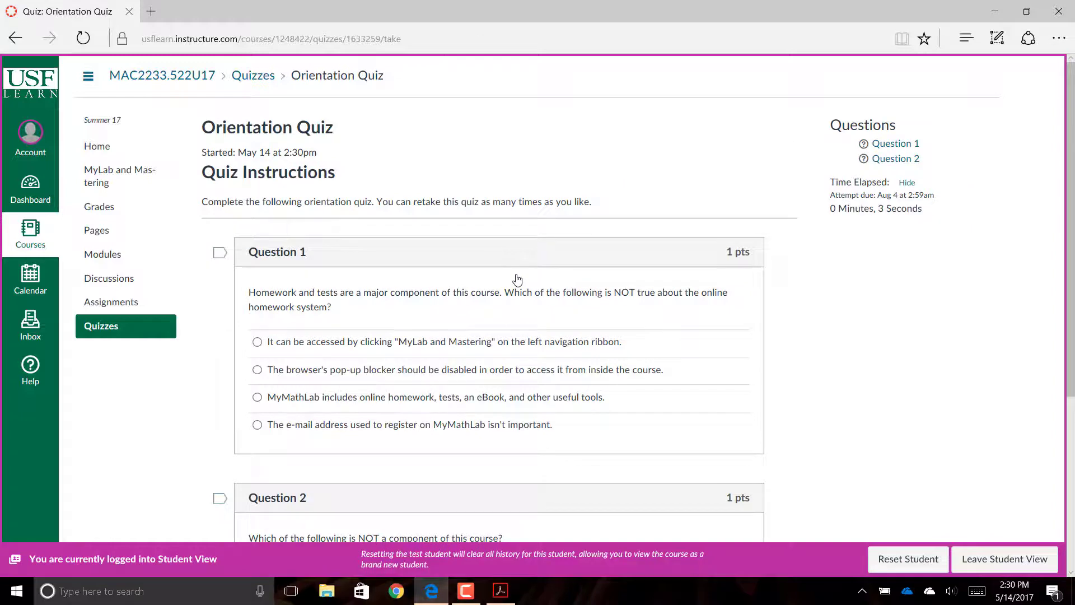
scroll(517, 280, "down", 5)
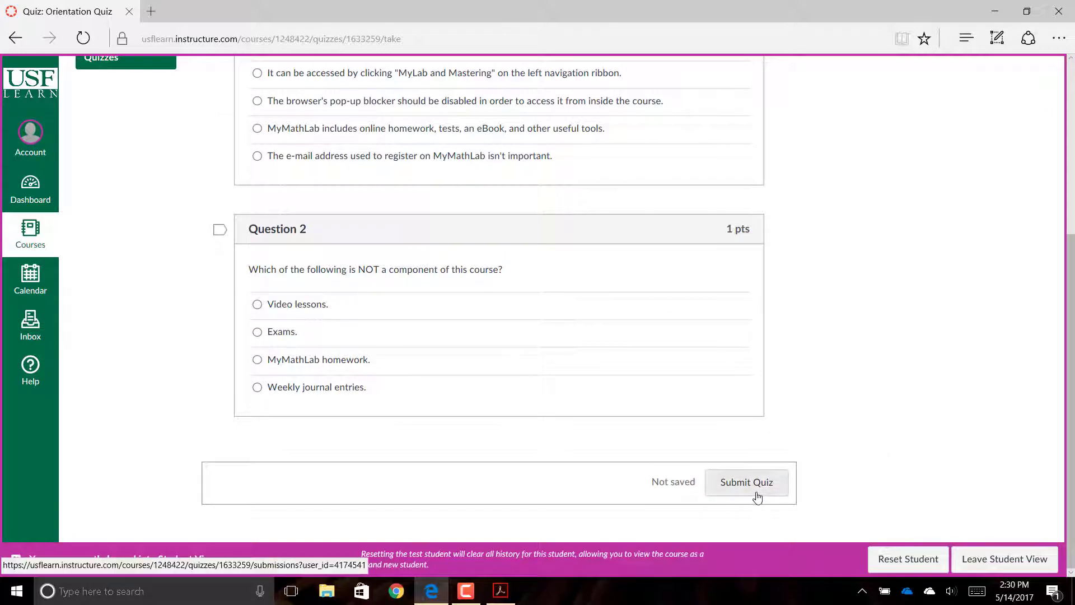
left_click(757, 497)
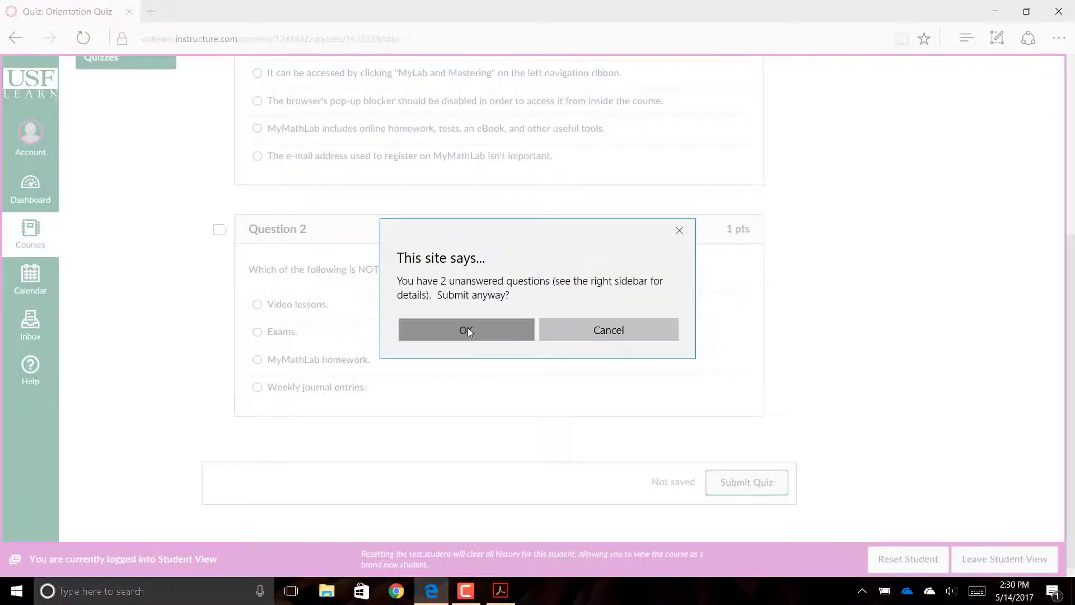
left_click(467, 330)
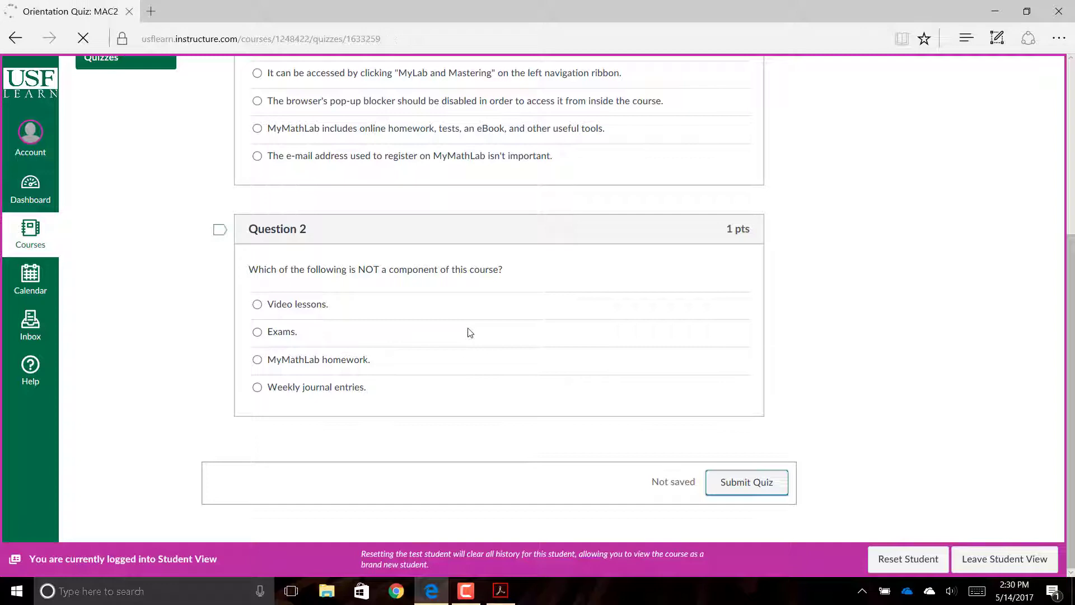
- From the 0 out of 2 results page, continue to the Introduce Yourself! discussion
scroll(469, 332, "down", 10)
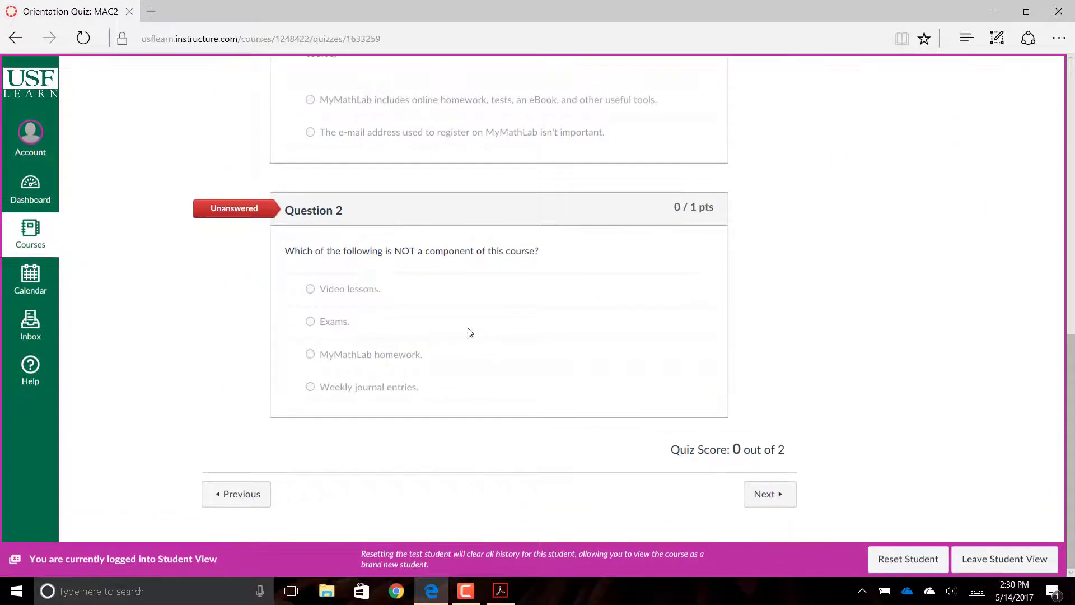
key("Tab")
key("Return")
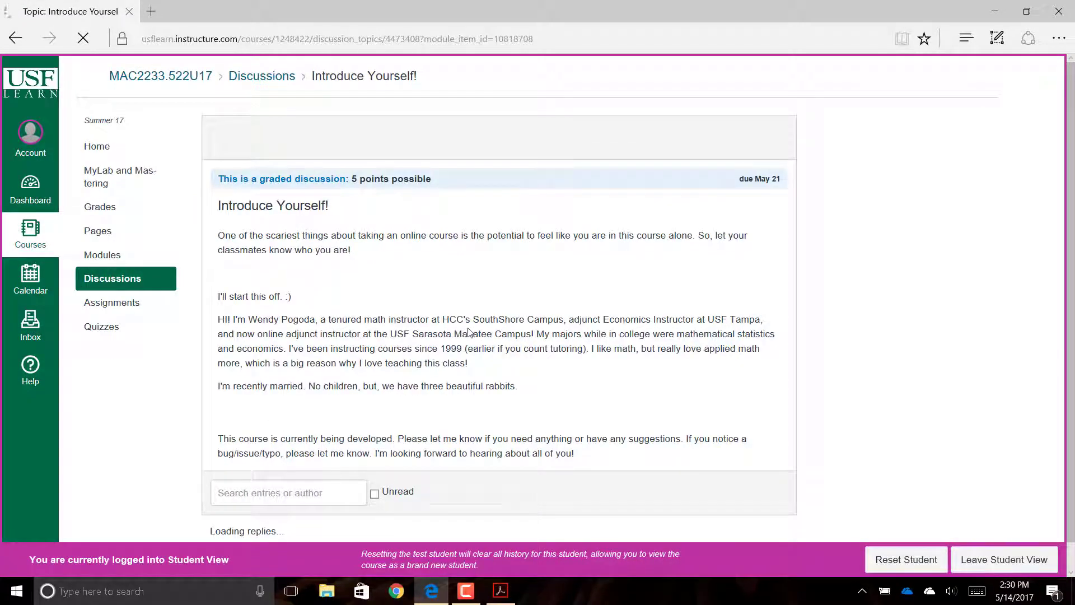
- Open a reply on Introduce Yourself! without posting, then continue to Getting Ready for Chapter 1
scroll(469, 332, "down", 6)
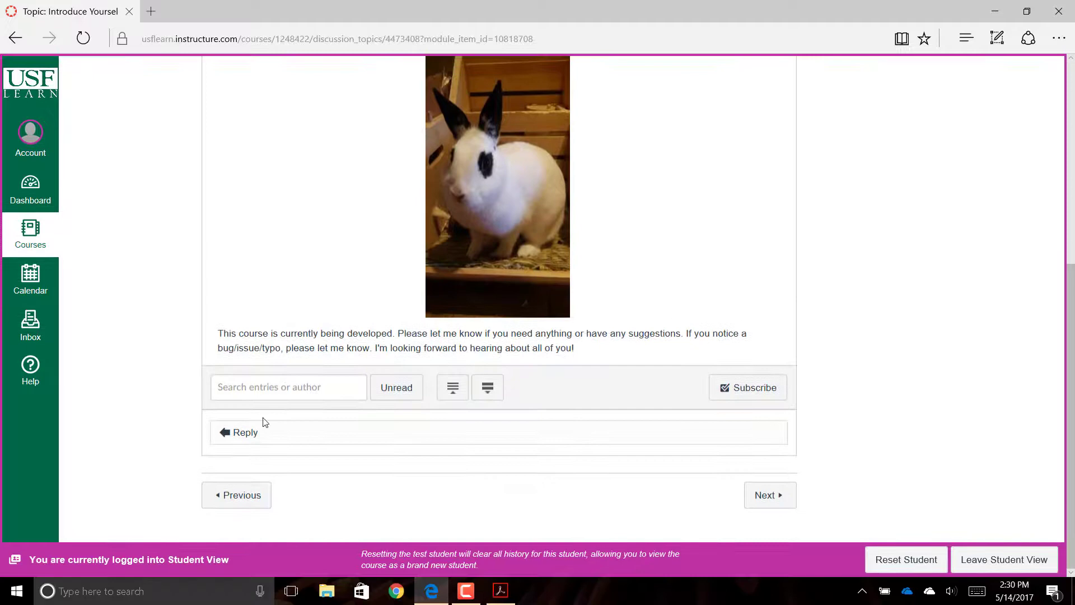
left_click(219, 436)
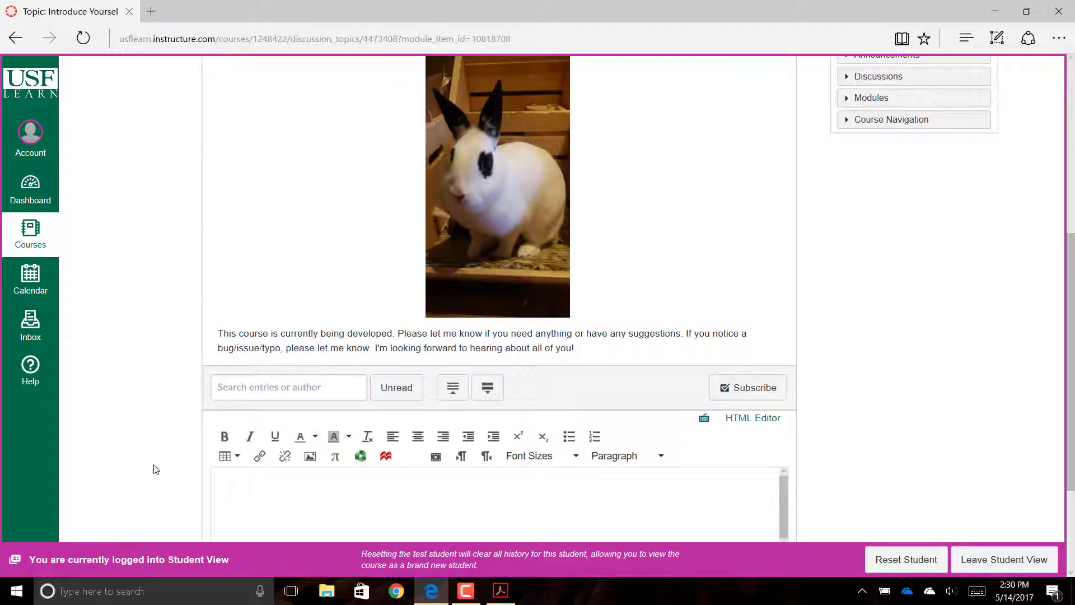
left_click(232, 478)
scroll(180, 481, "up", 3)
scroll(179, 480, "down", 2)
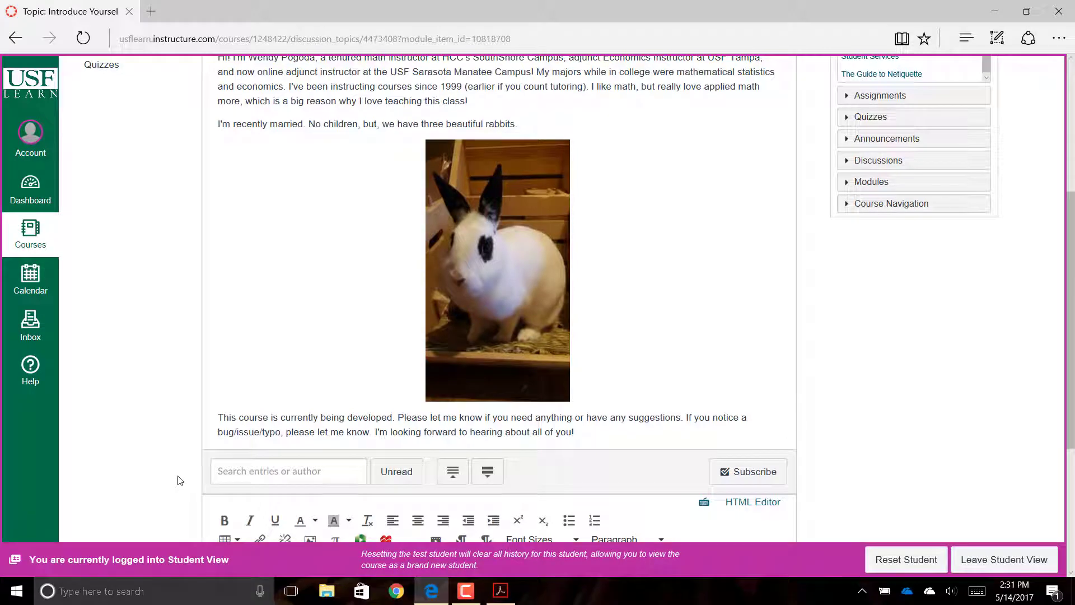
scroll(179, 480, "down", 4)
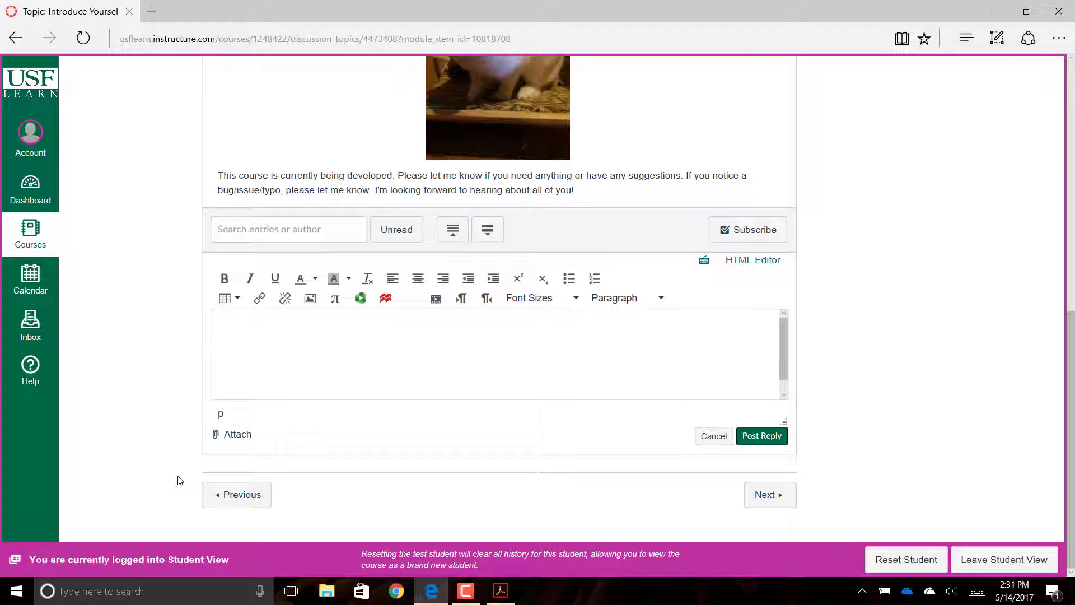
key("Tab")
key("Return")
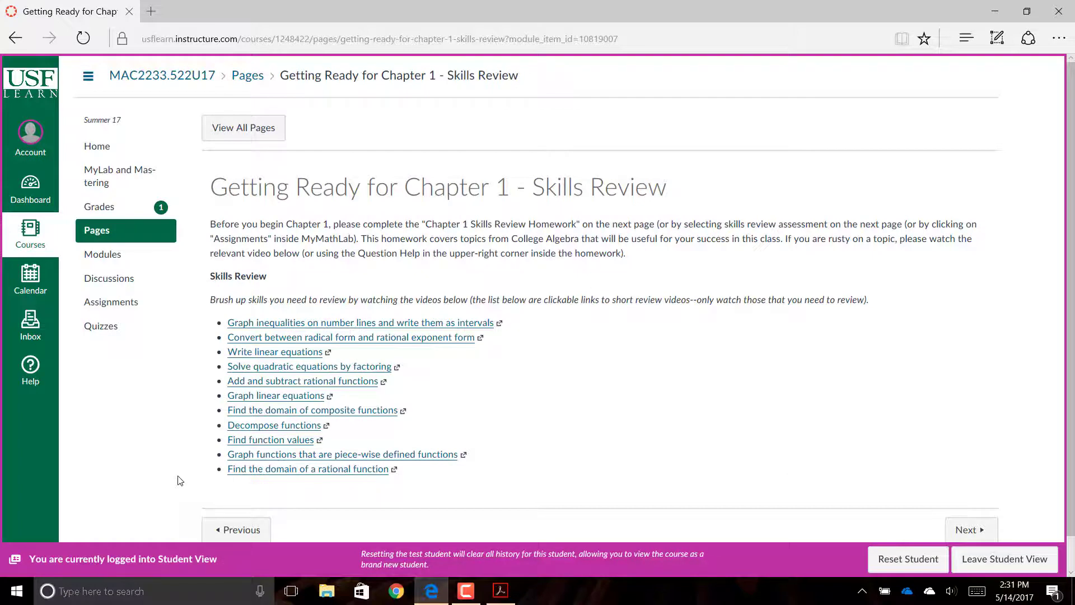
- Read the Skills Review page, then continue to the Chapter 1 Skills Review Homework
scroll(180, 480, "down", 1)
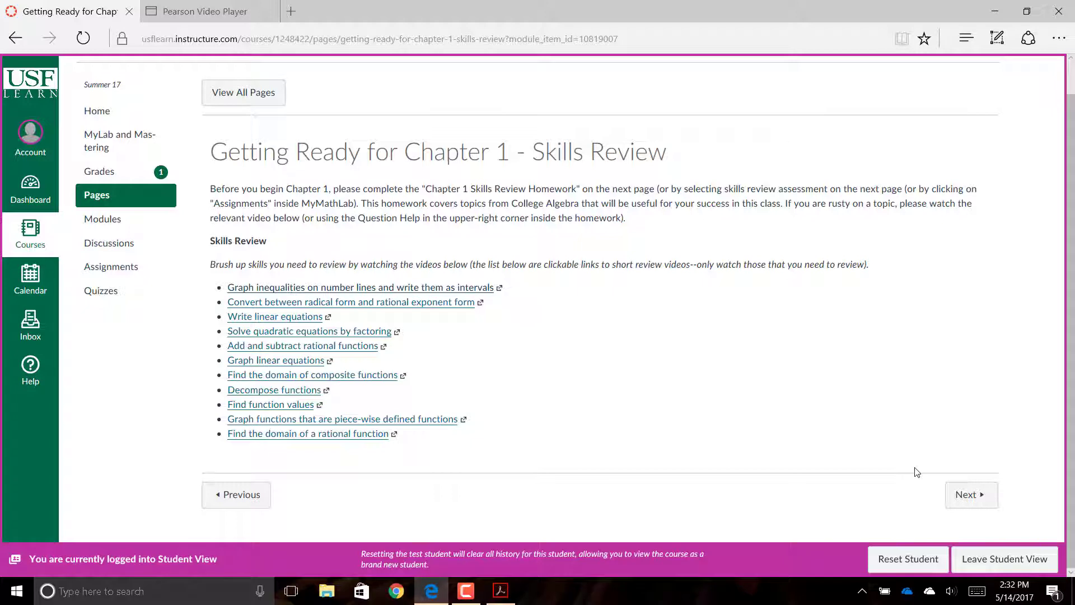
left_click(968, 498)
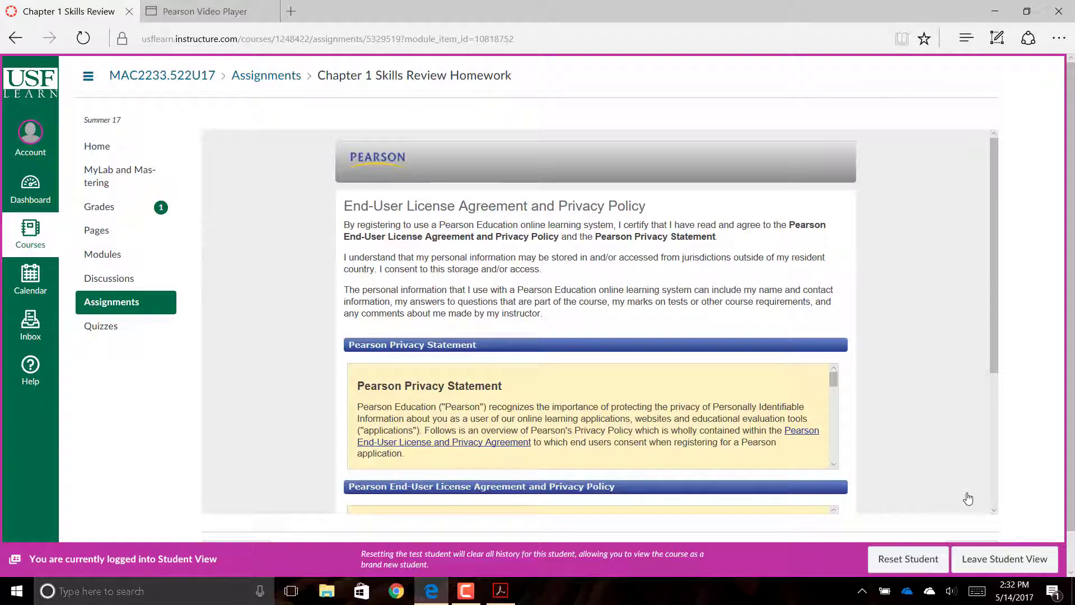
- Read through the Pearson End-User License Agreement to accept it and reach Pearson sign-in
scroll(968, 498, "down", 4)
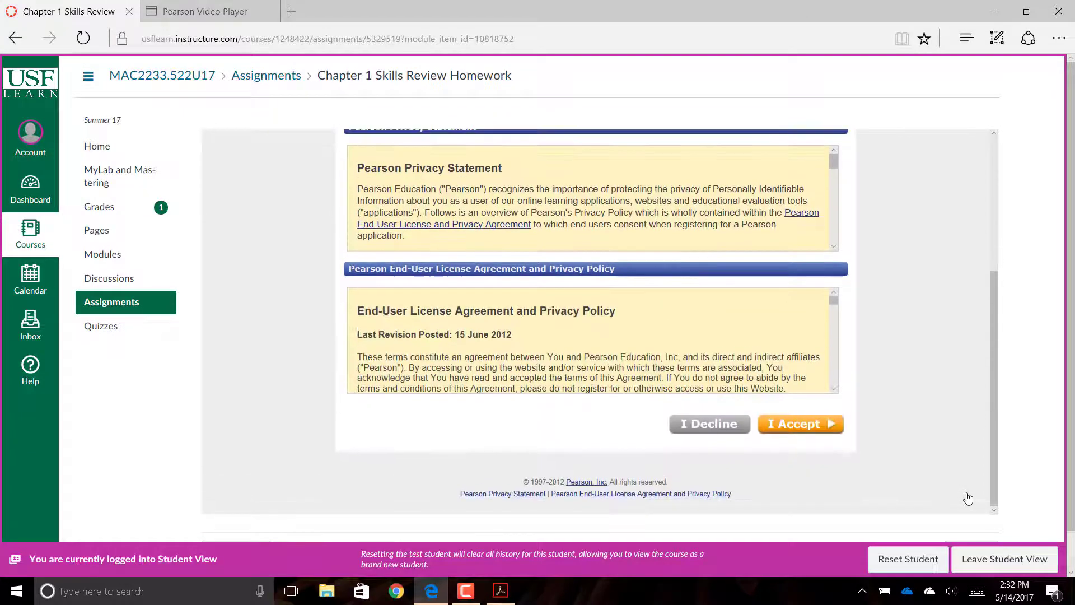
scroll(968, 498, "up", 4)
scroll(968, 499, "down", 3)
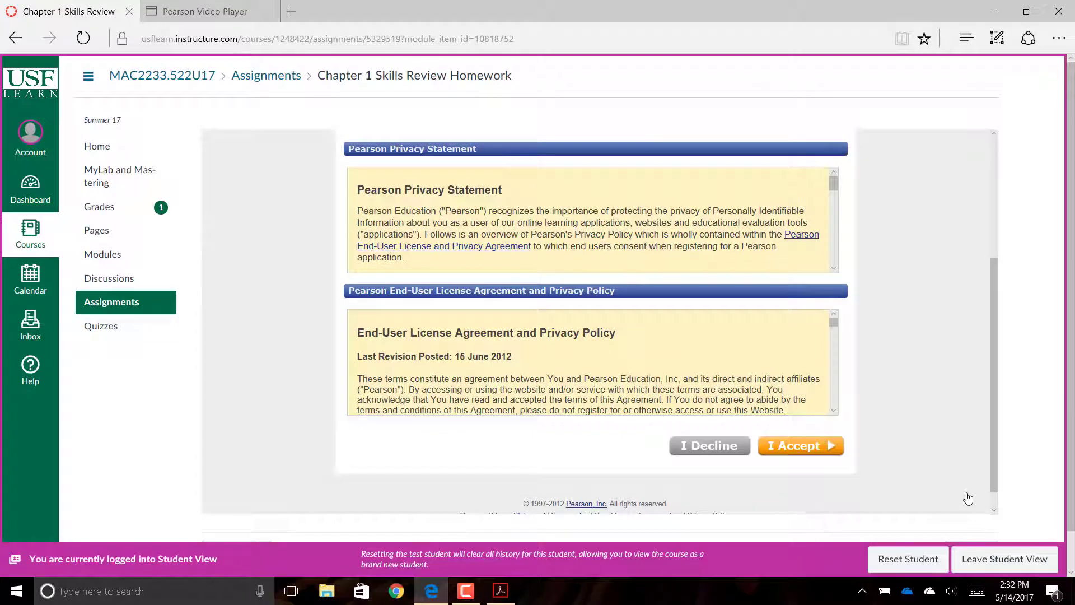
scroll(969, 498, "up", 4)
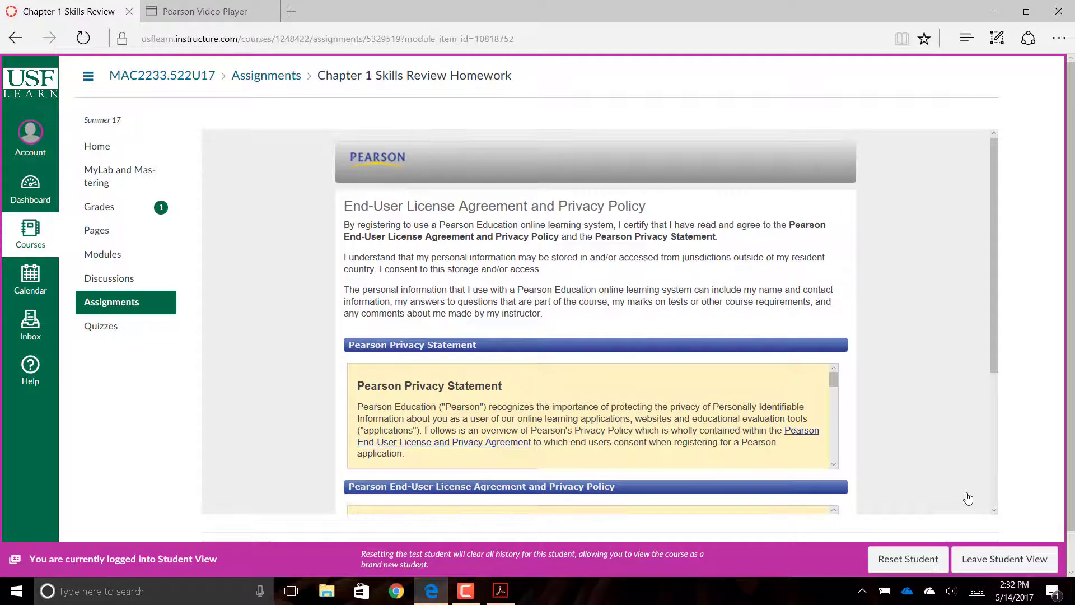
scroll(968, 498, "down", 3)
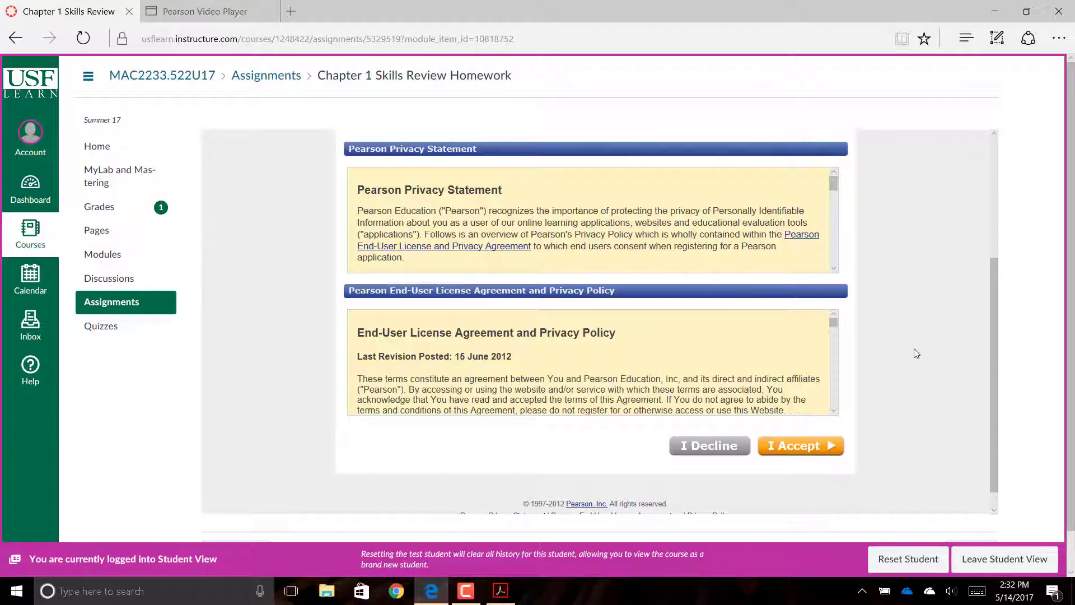
scroll(966, 342, "up", 4)
scroll(966, 342, "down", 4)
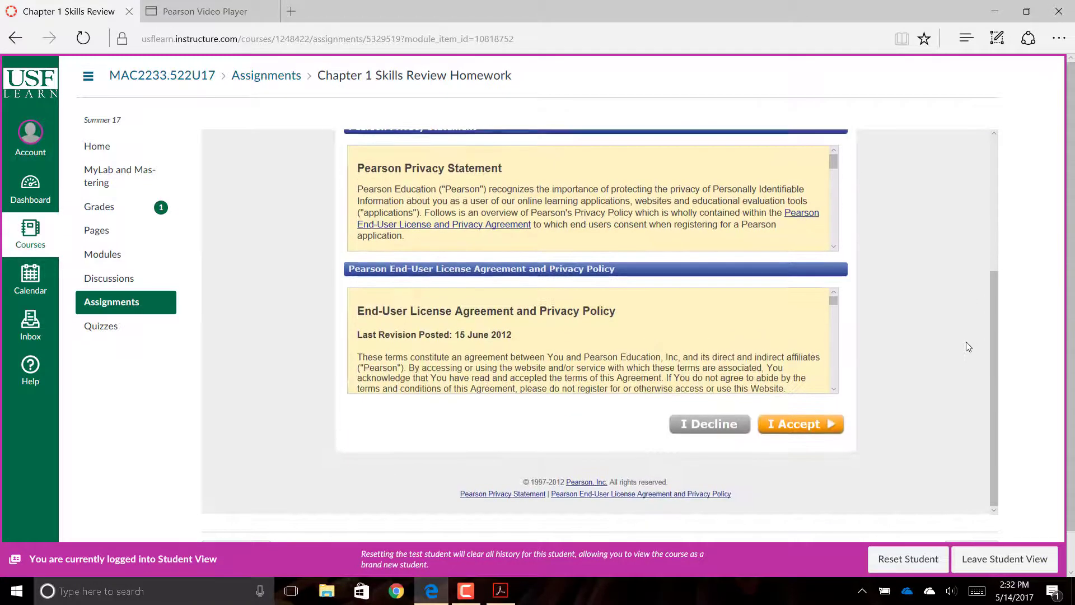
scroll(966, 342, "up", 4)
scroll(966, 342, "down", 3)
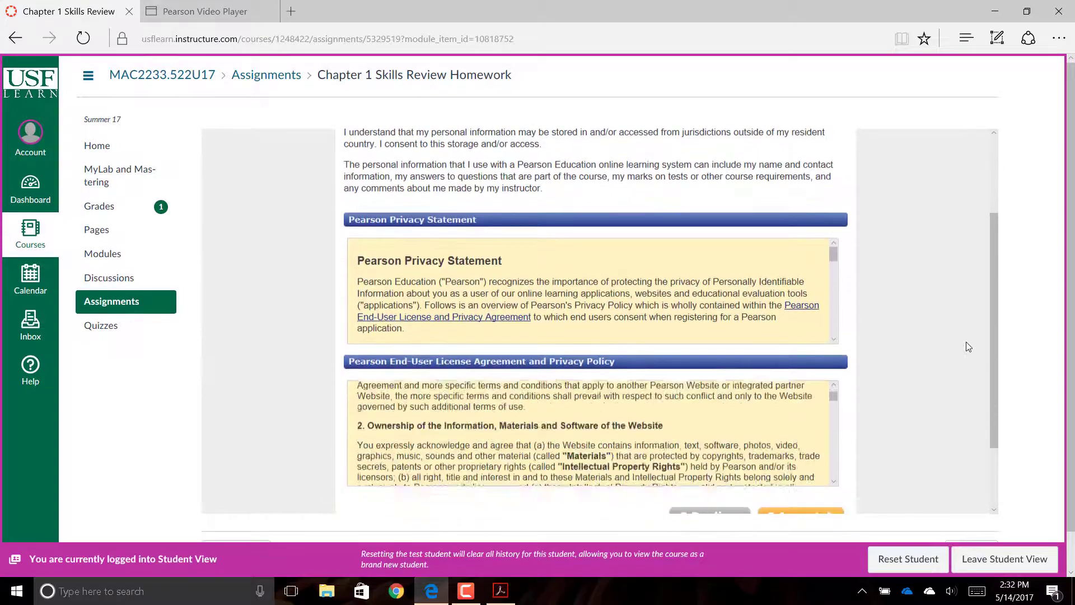
scroll(966, 341, "down", 5)
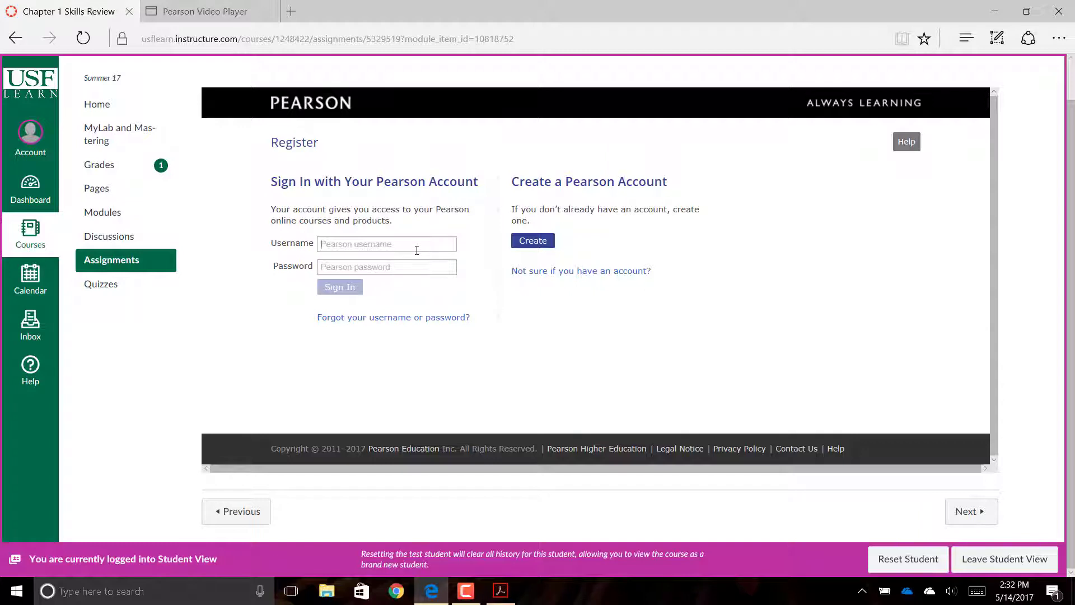
- Sign in to Pearson with the student's e-mail username and account password
left_click(417, 251)
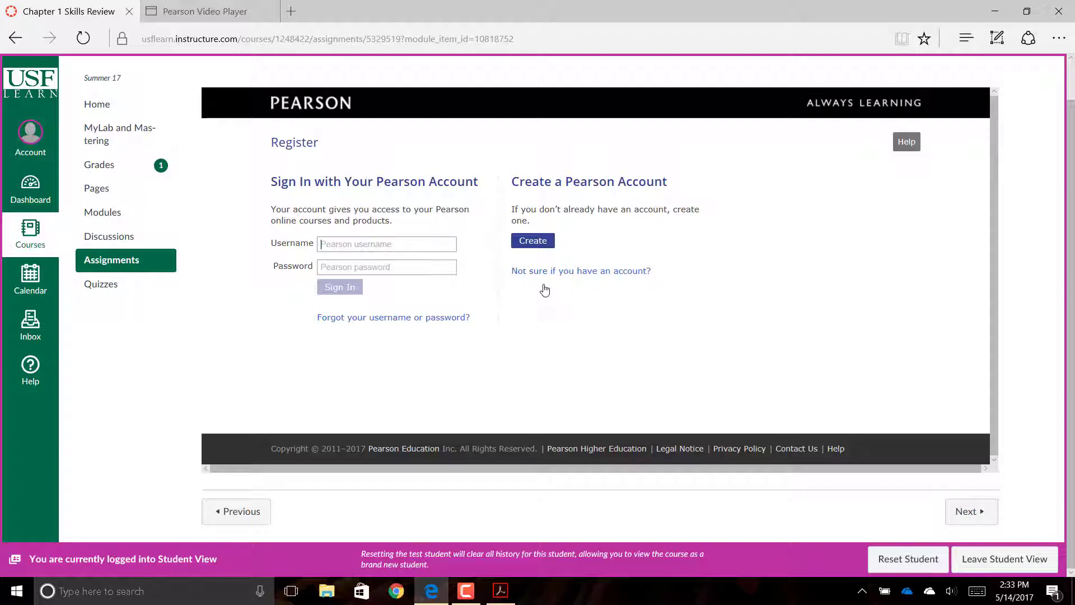
key("Tab")
type("************")
left_click(347, 288)
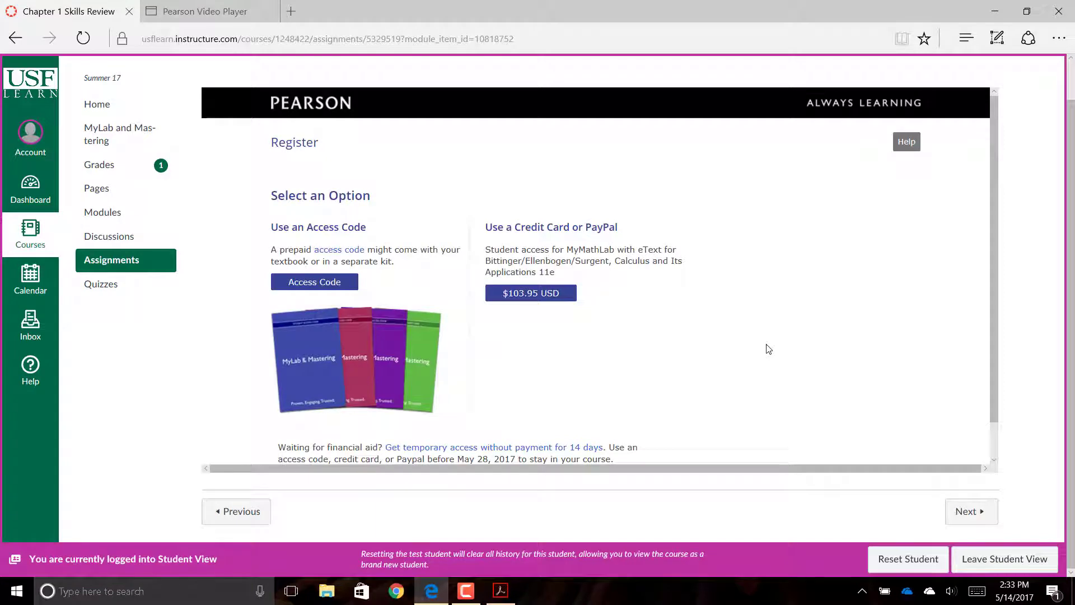
- Choose and confirm 14-day temporary access without payment to finish Pearson registration
scroll(768, 348, "down", 1)
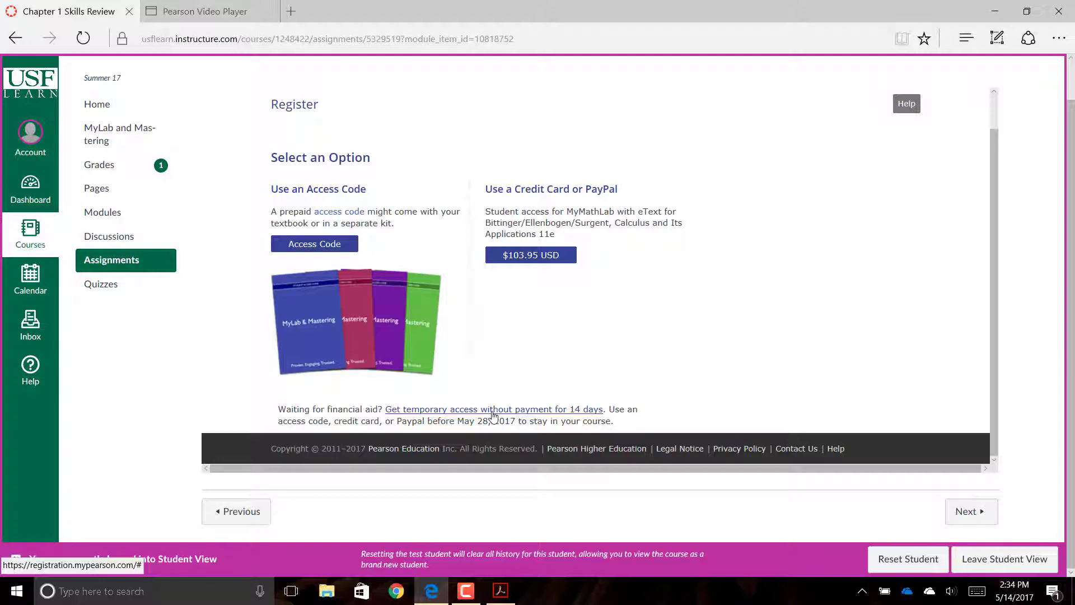
left_click(493, 415)
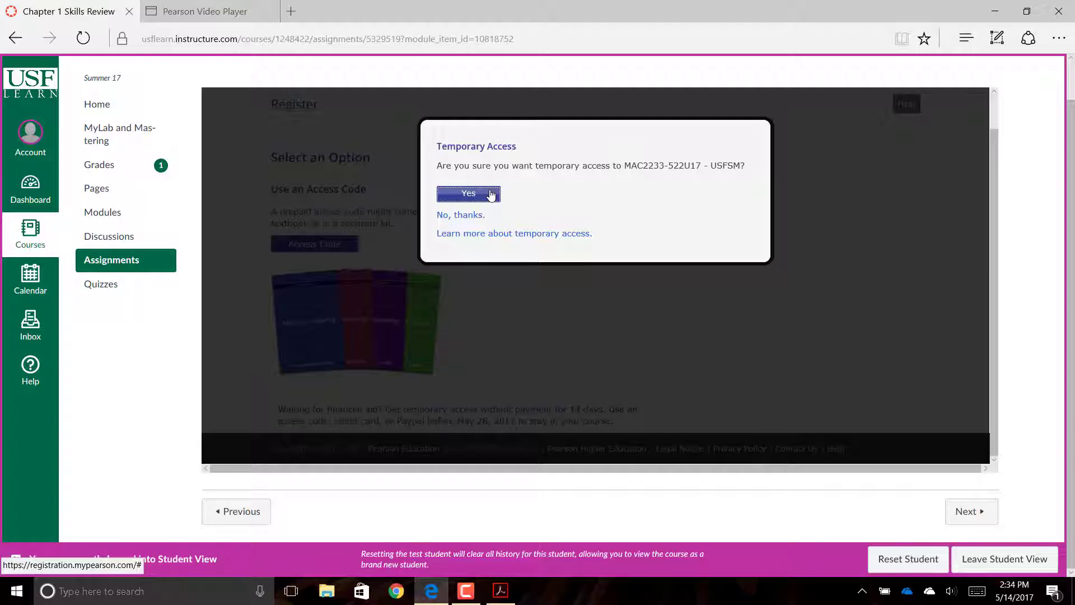
left_click(492, 194)
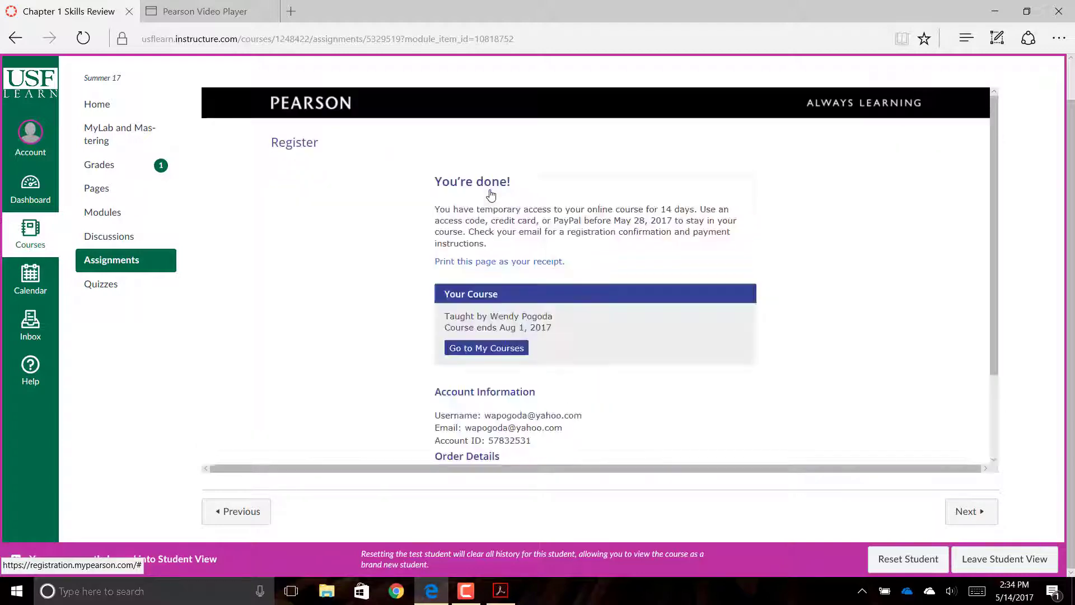
- Scroll the MyMathLab page to view the 14-question Chapter 1 Skills Review Homework
scroll(492, 195, "down", 2)
scroll(492, 194, "up", 2)
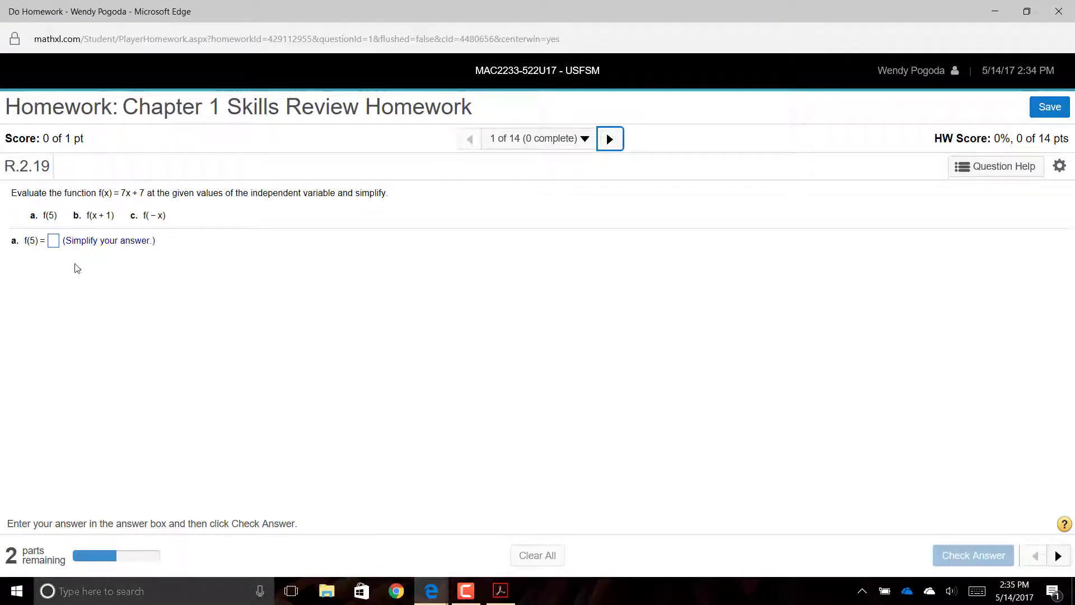
- Answer R.2.19 parts a, b and c with 42, 7x+14 and -7x+7, checking each answer
left_click(52, 245)
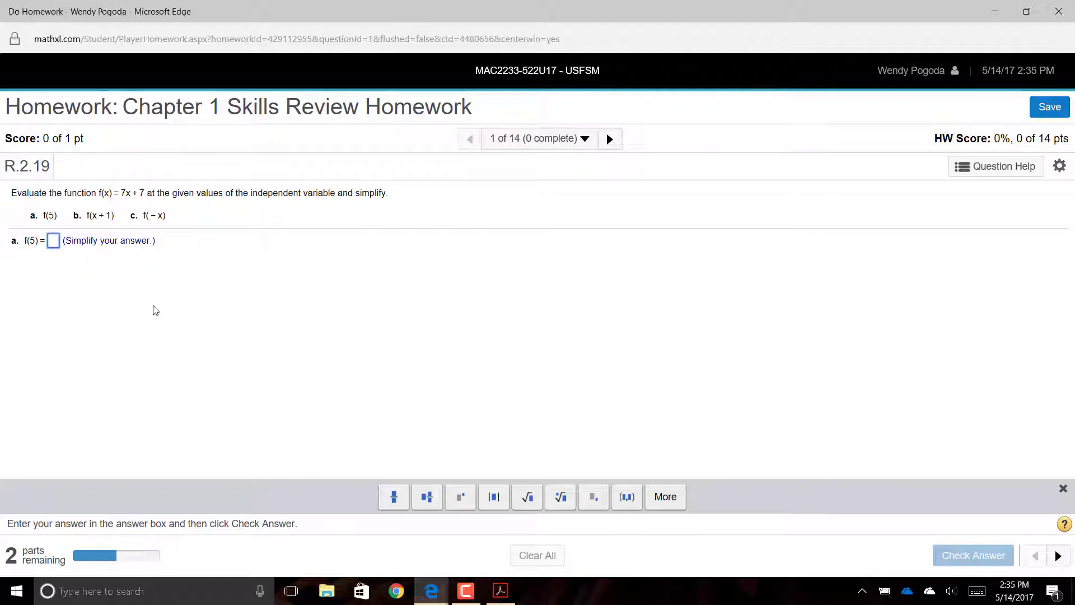
type("42")
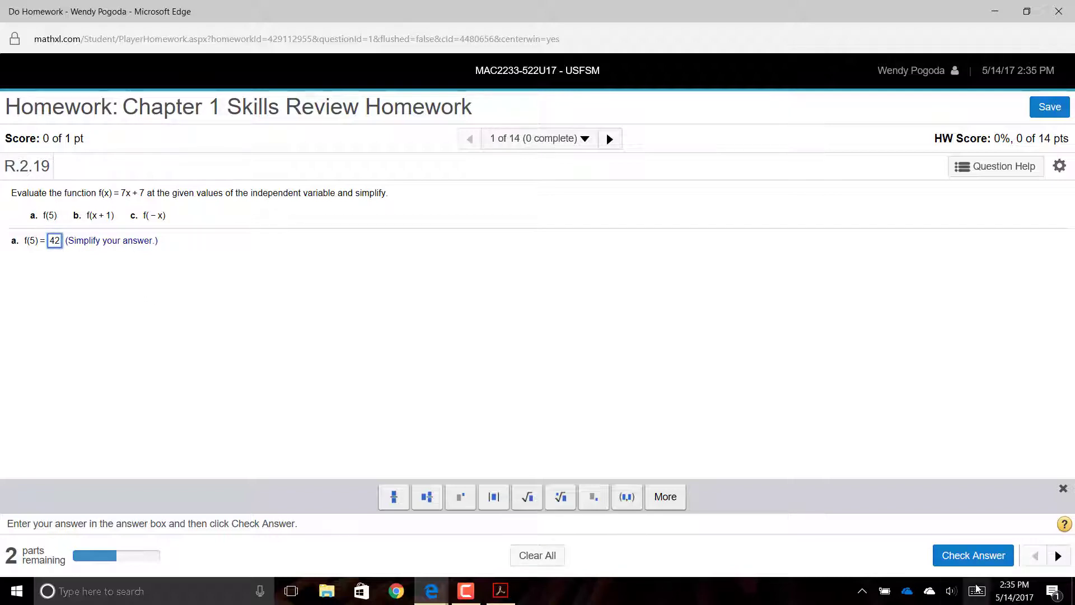
left_click(964, 561)
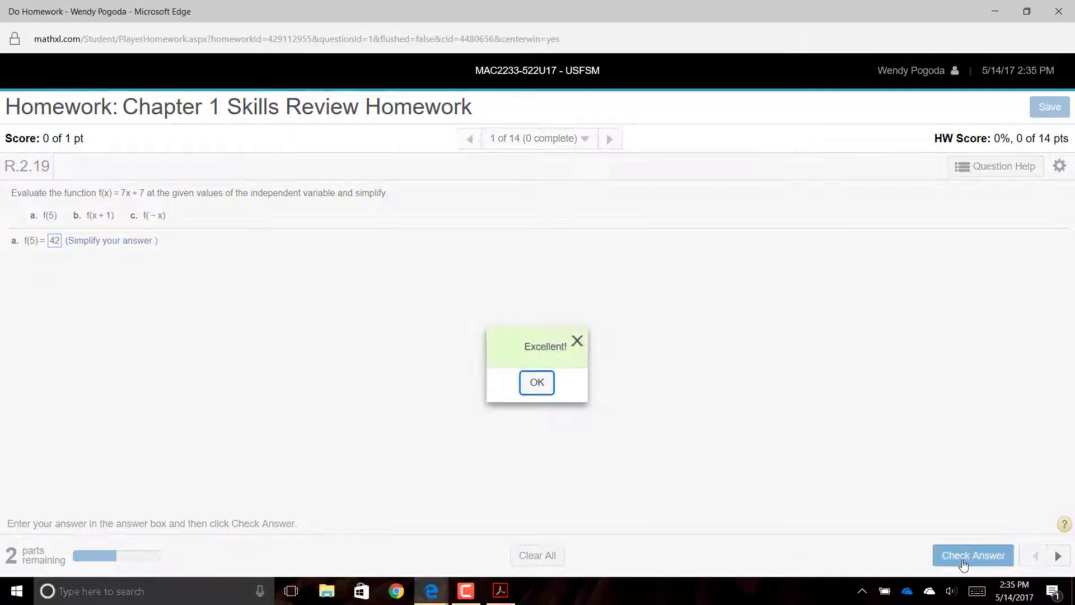
left_click(538, 386)
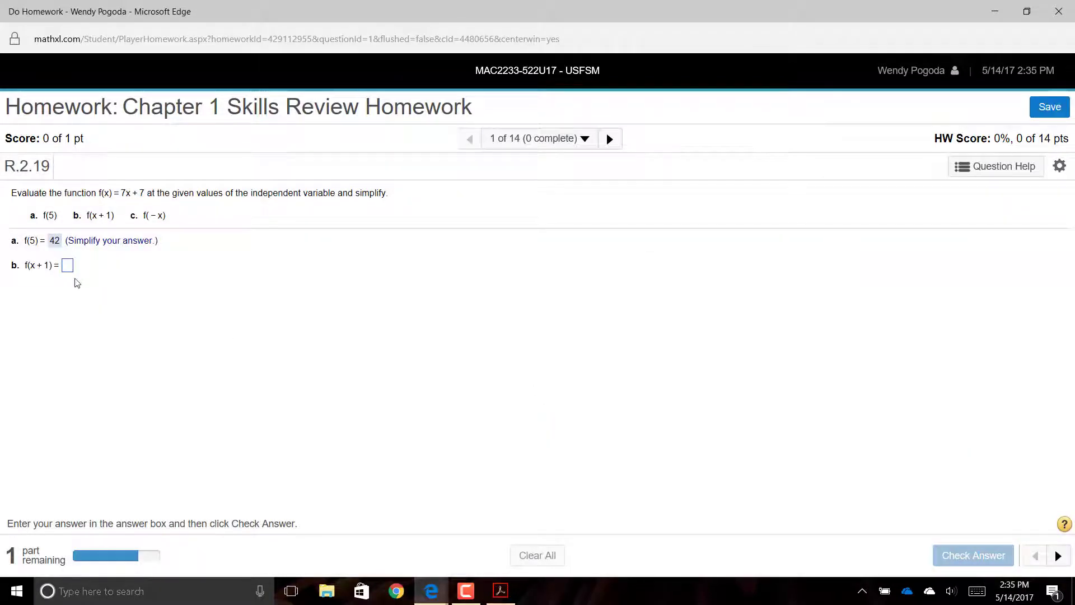
left_click(70, 270)
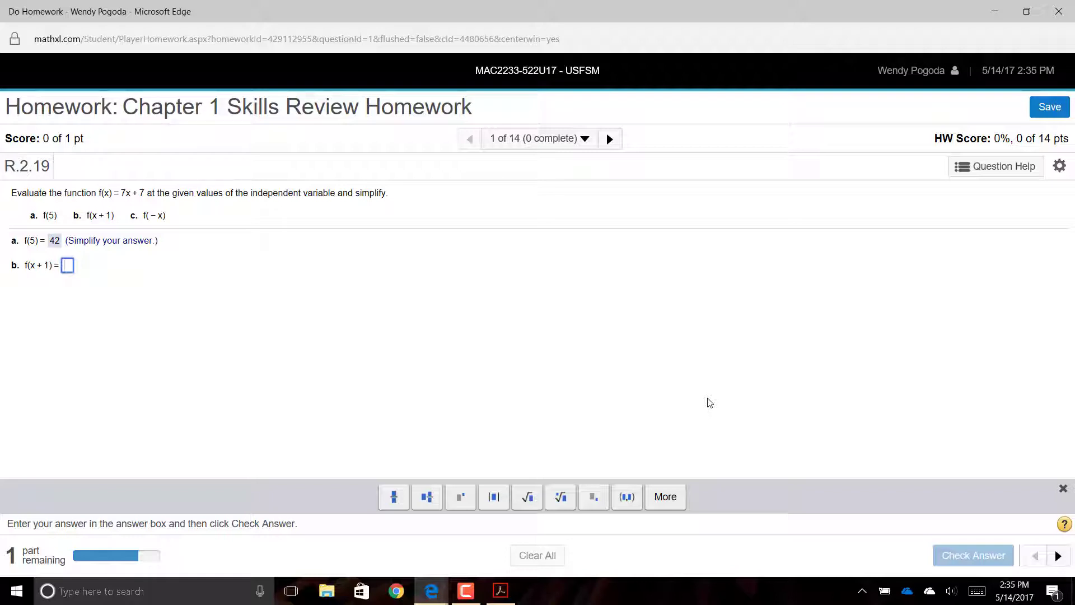
type("7x+14")
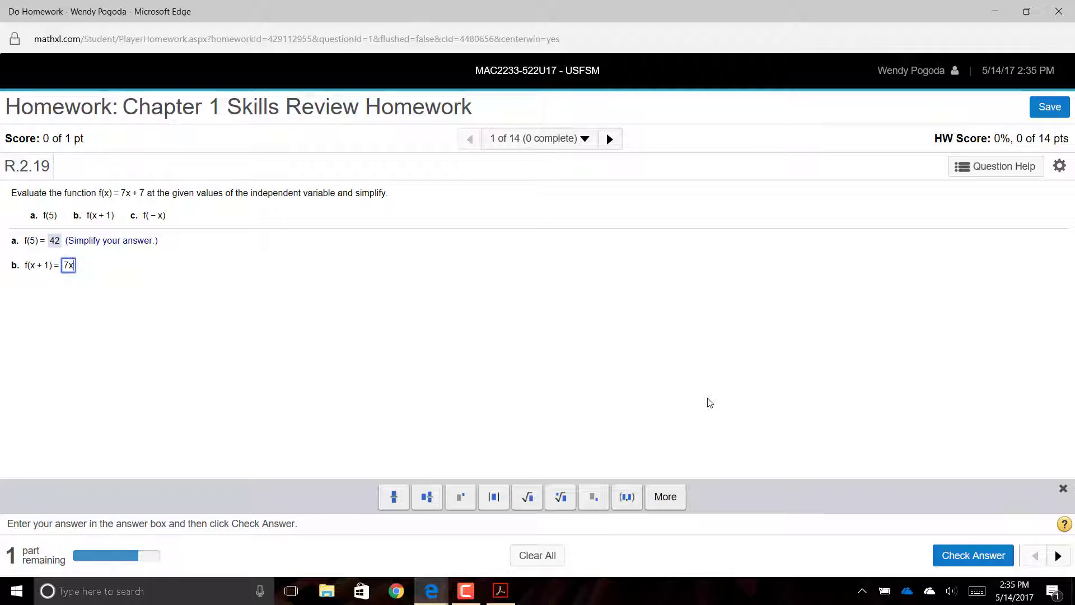
key("Return")
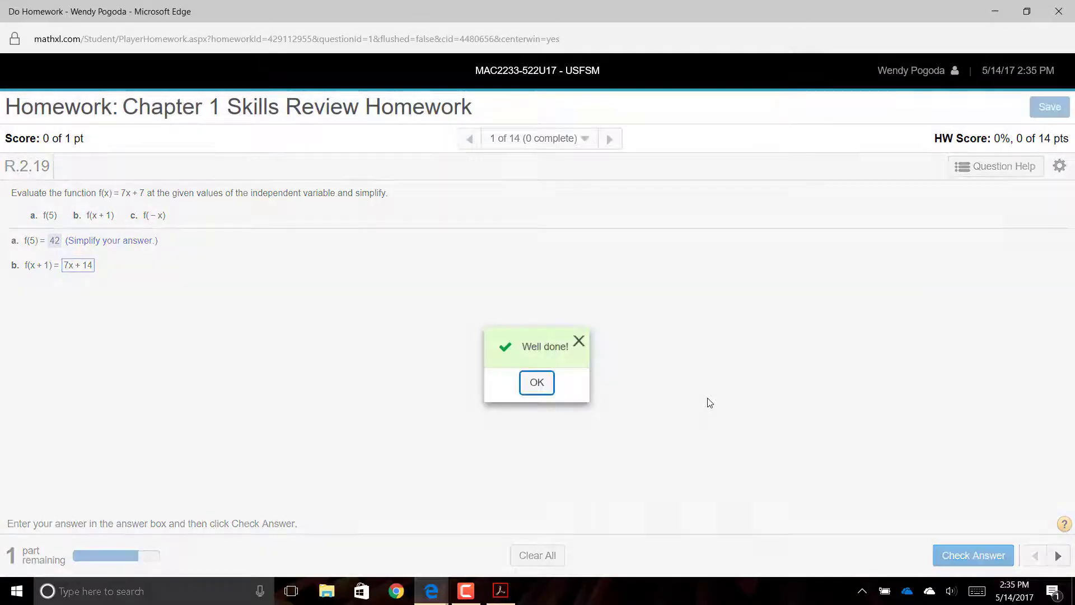
key("Return")
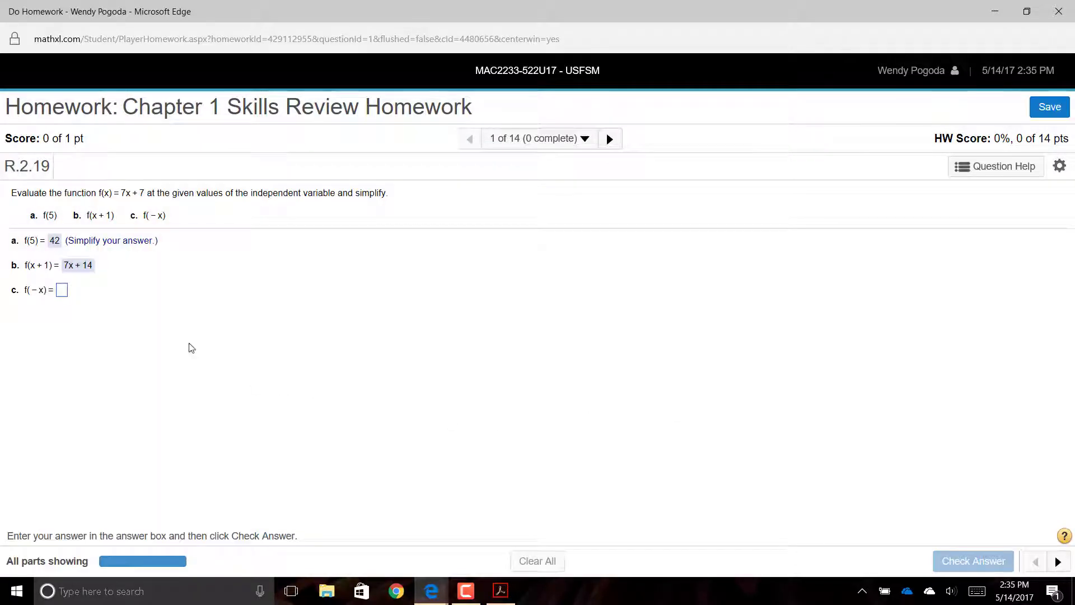
left_click(64, 292)
type("-7x")
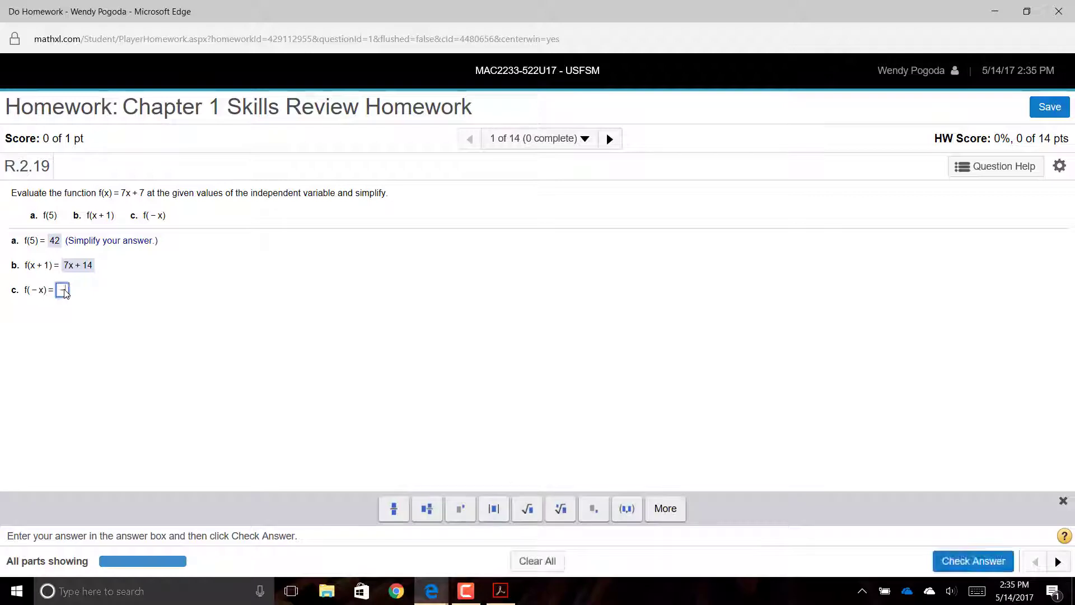
type("+7")
key("Return")
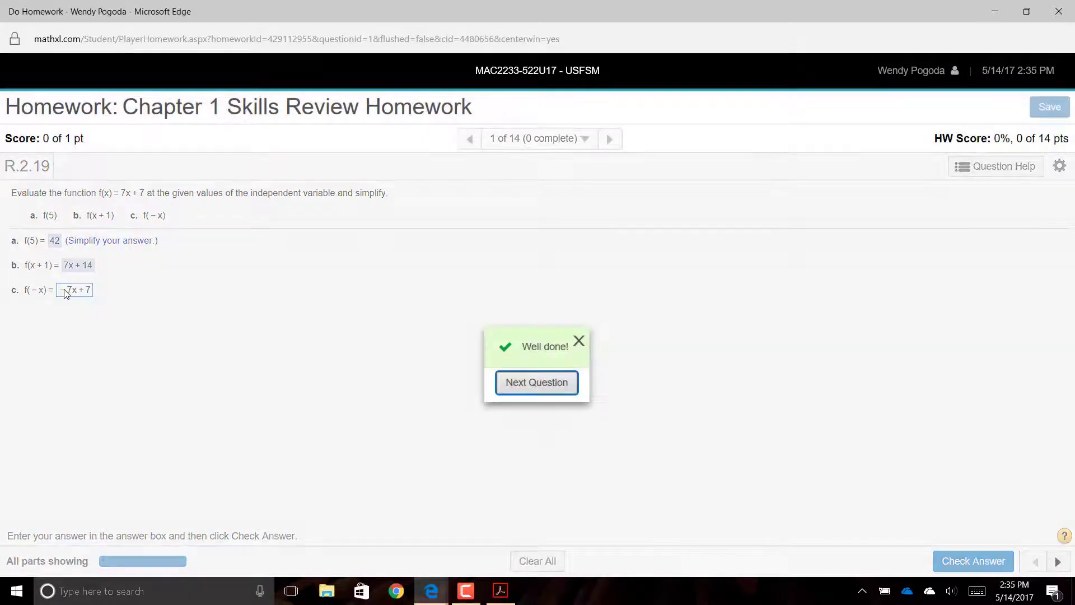
- Move to the next question, return to question 1, and show its Question Help options
left_click(514, 390)
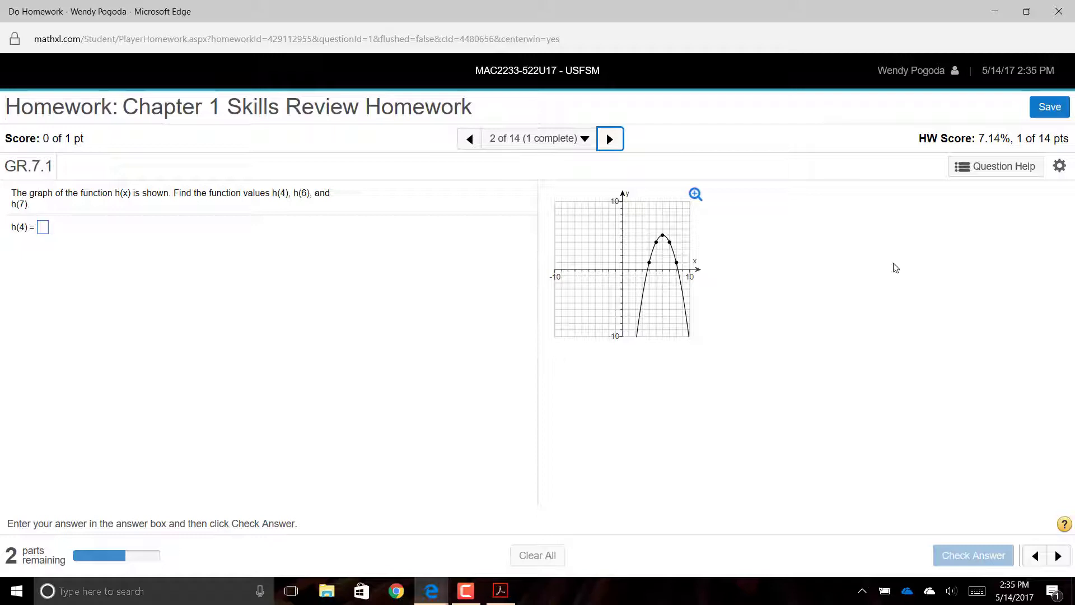
left_click(477, 147)
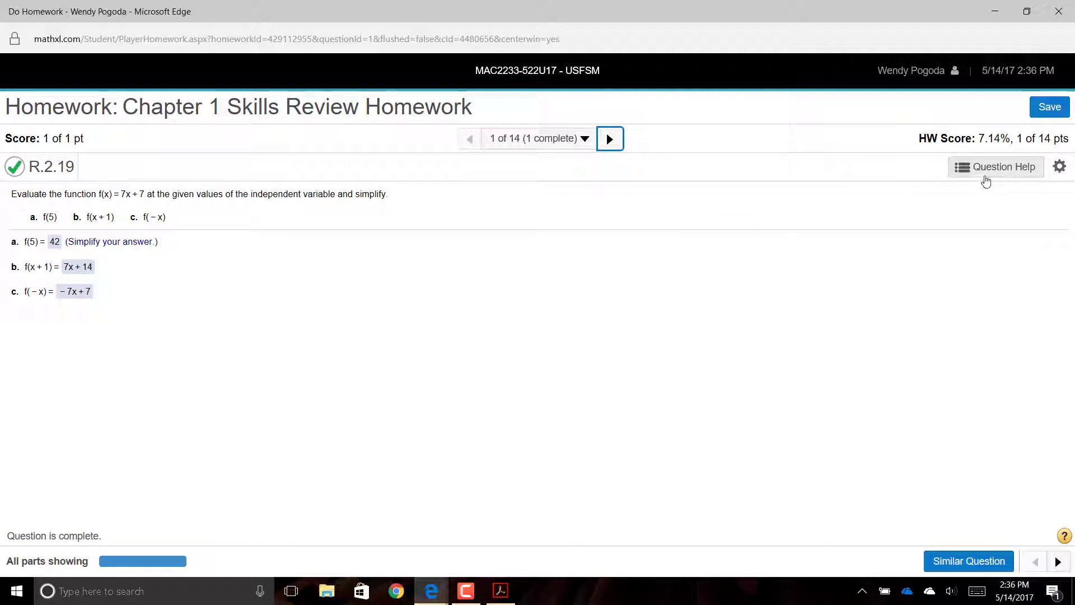
left_click(985, 178)
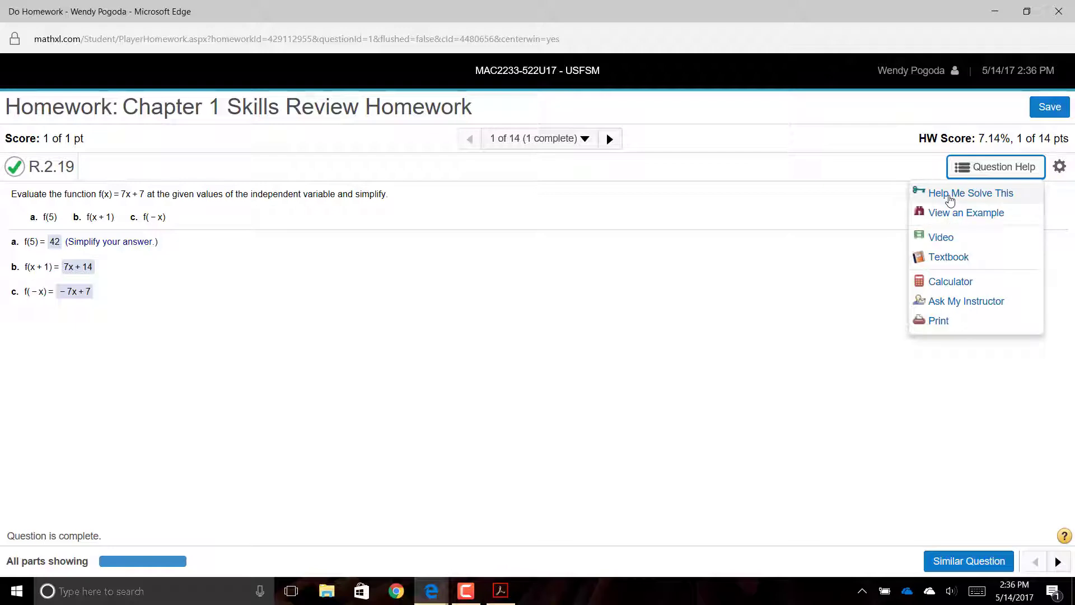
- Start Help Me Solve This and enter 5 as the substituted x value in part a
left_click(950, 196)
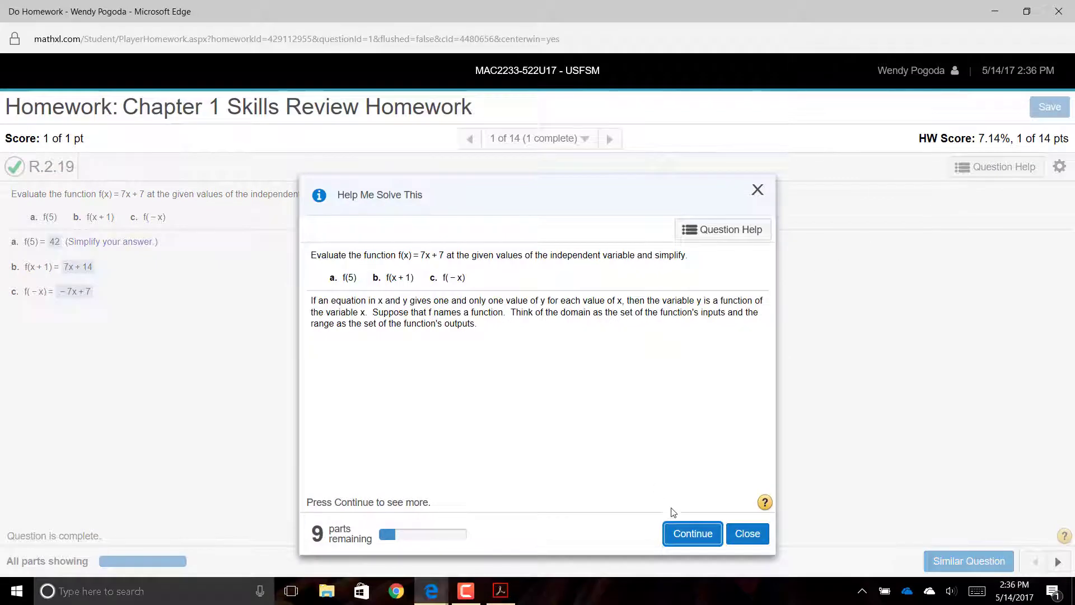
left_click(691, 543)
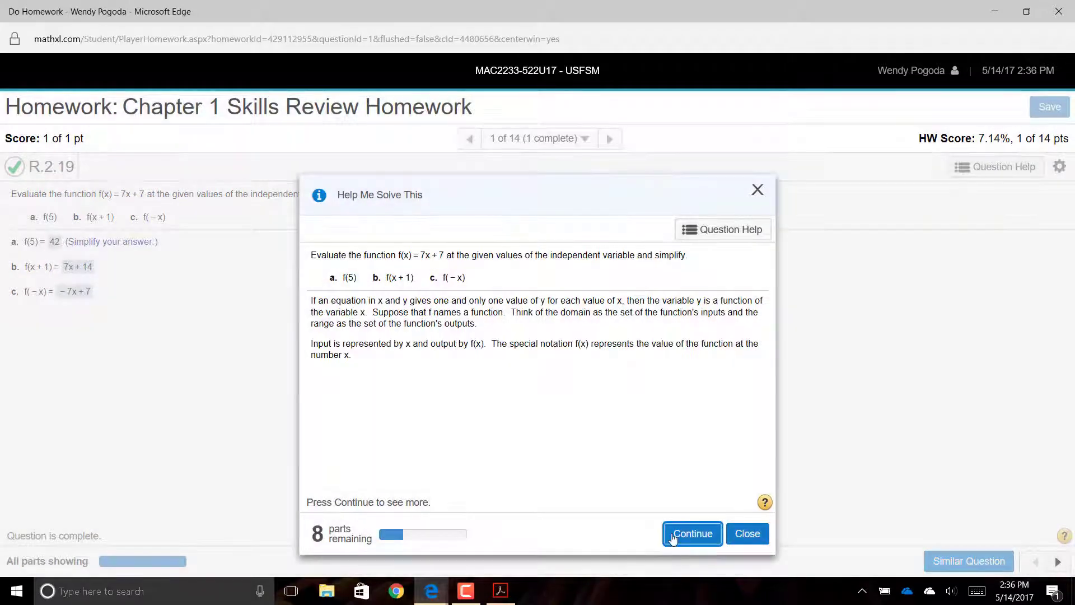
left_click(678, 541)
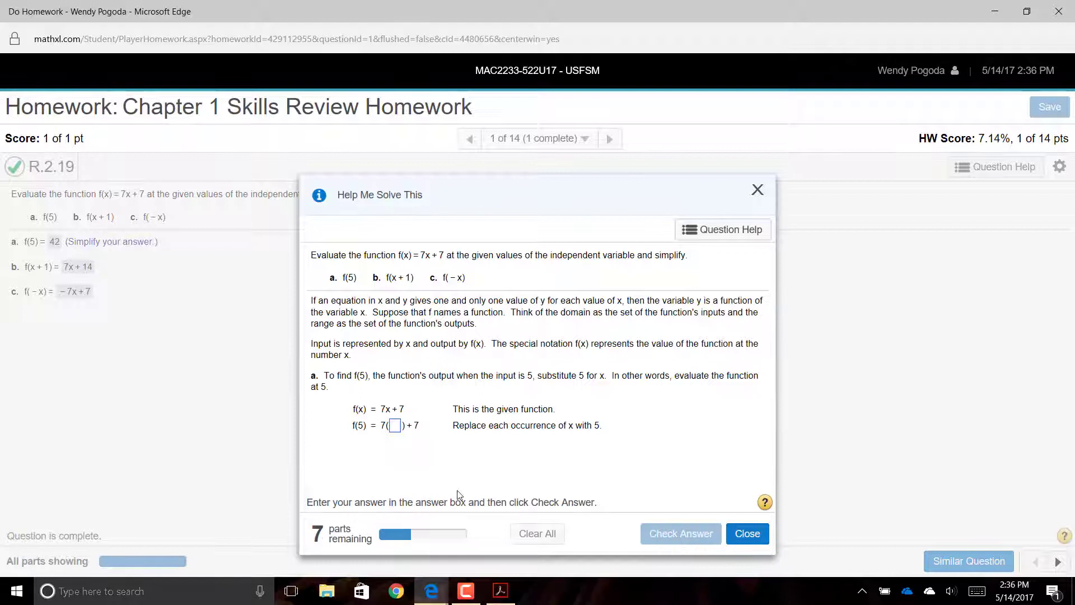
left_click(396, 425)
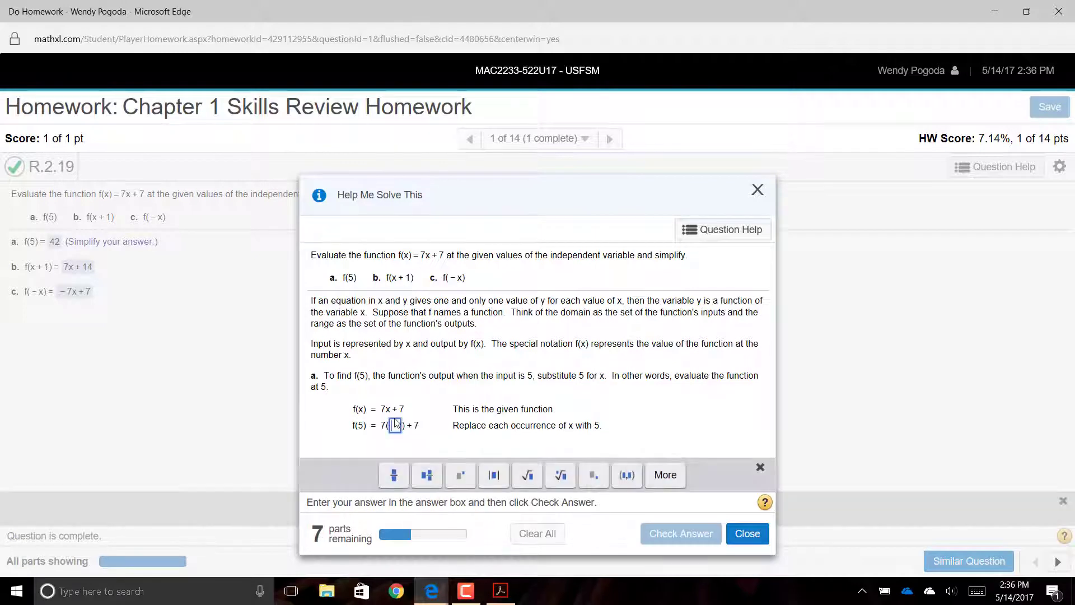
type("5")
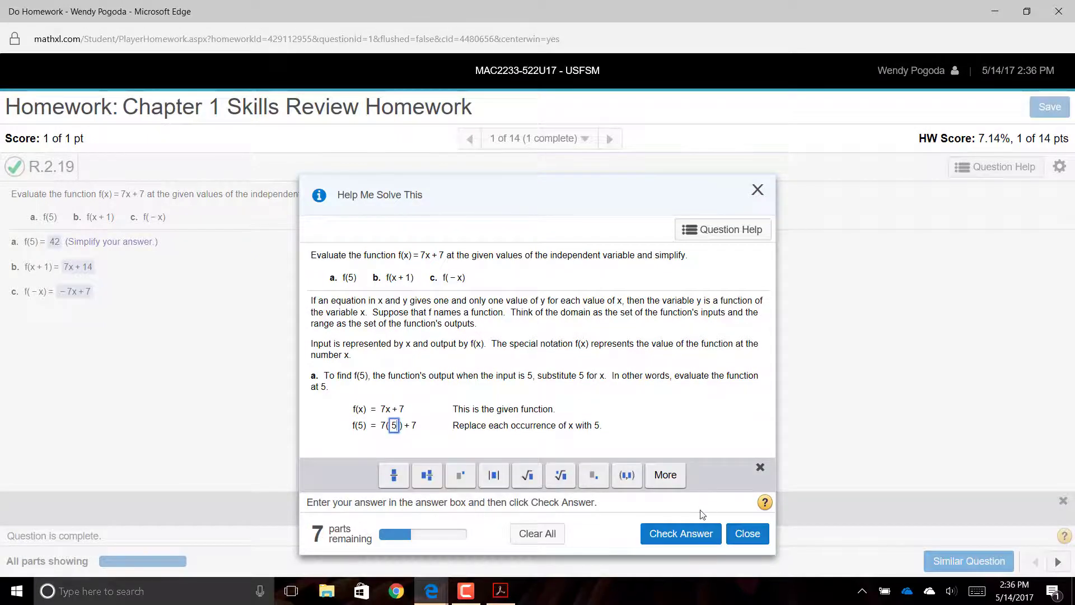
left_click(694, 535)
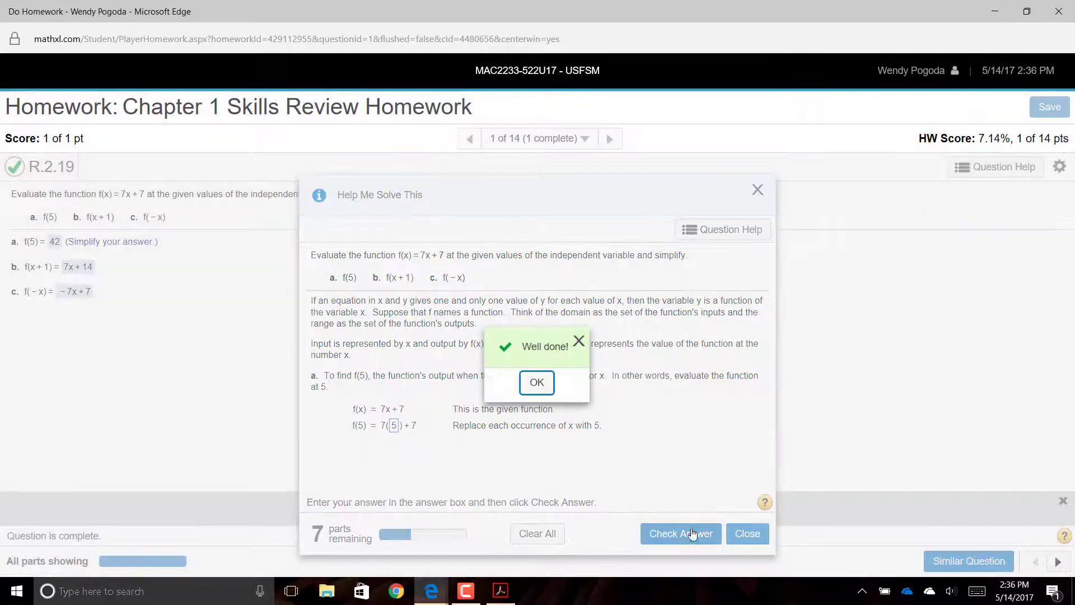
left_click(537, 383)
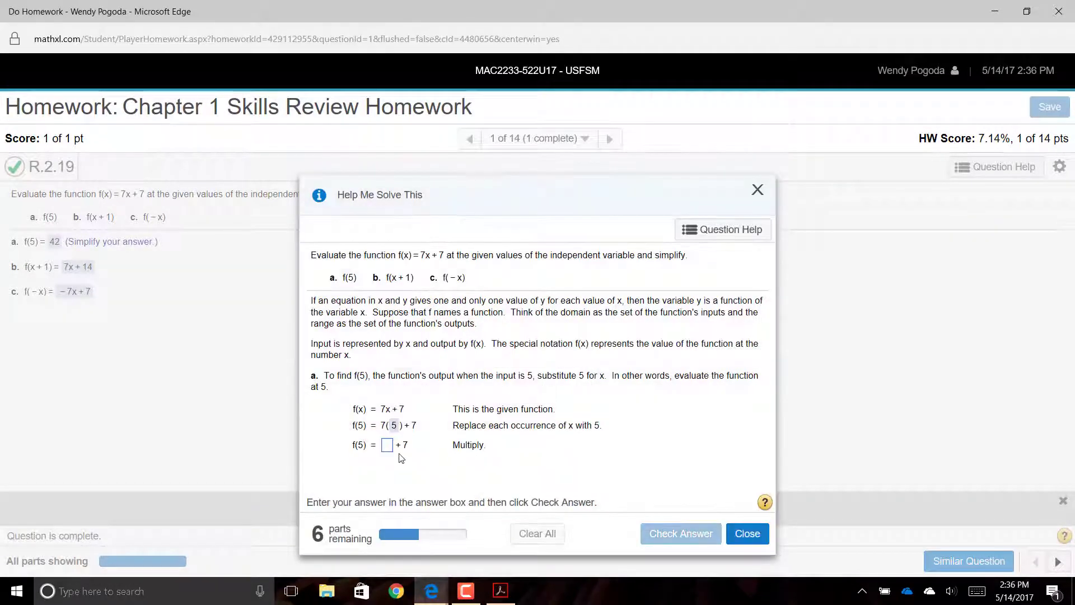
- Enter the product 35 and the simplified value f(5) = 42 in the guided solution
left_click(388, 445)
type("35")
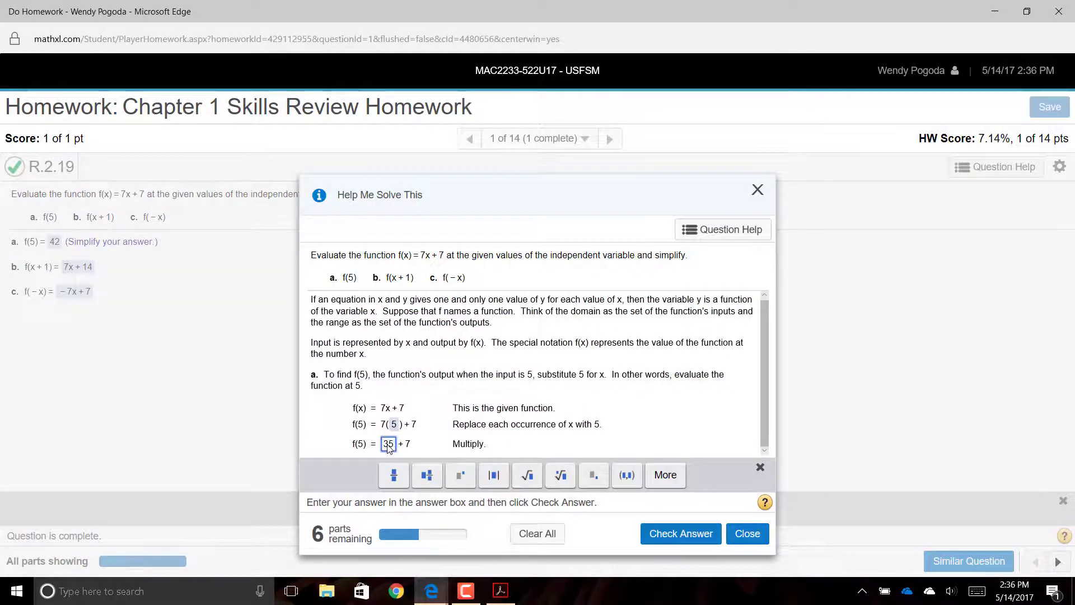
left_click(666, 539)
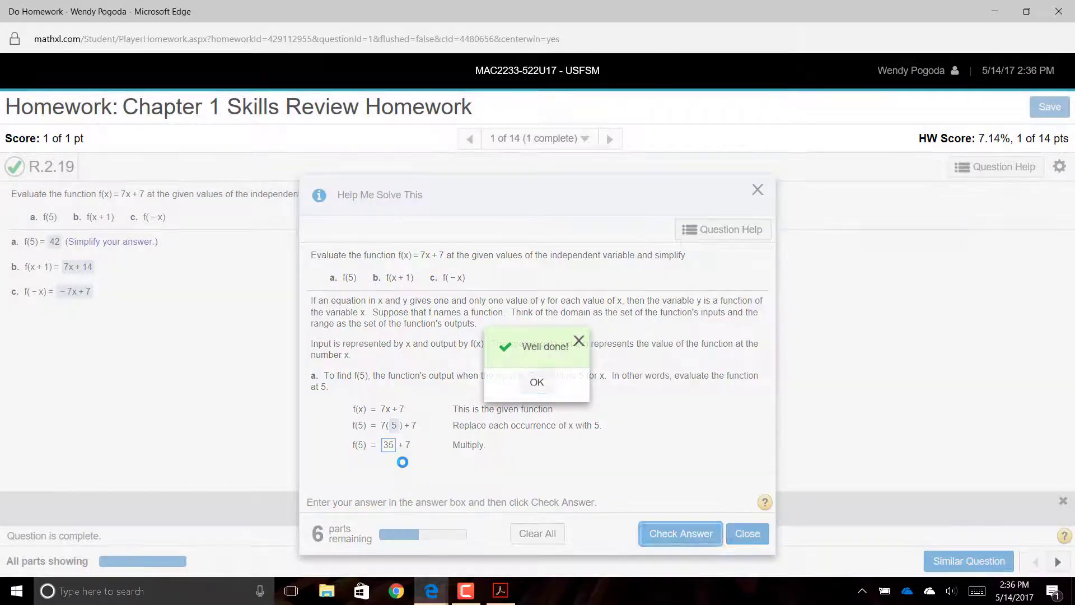
left_click(535, 383)
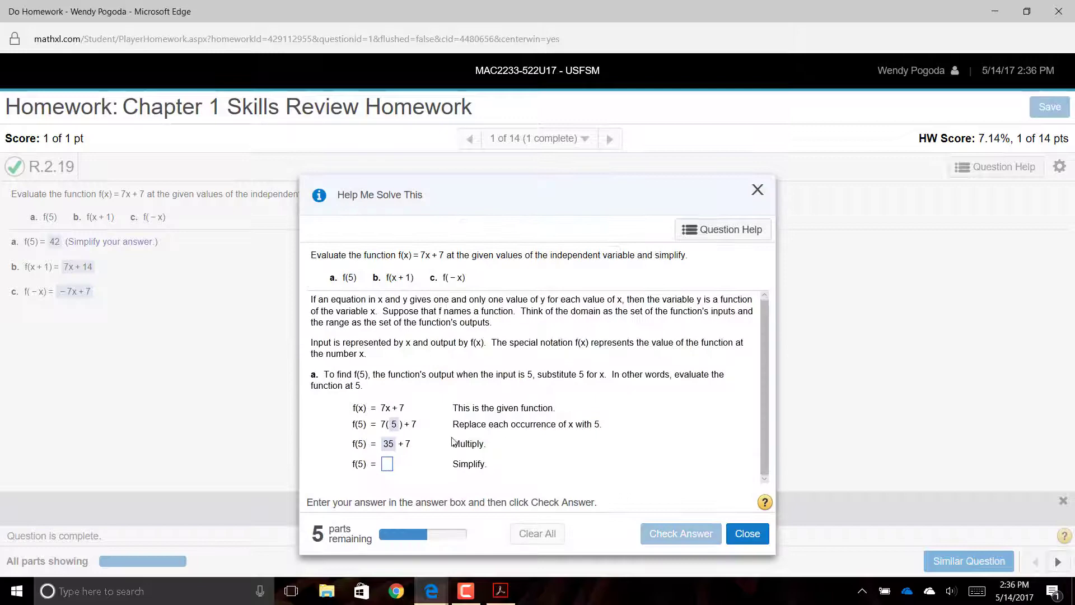
left_click(387, 465)
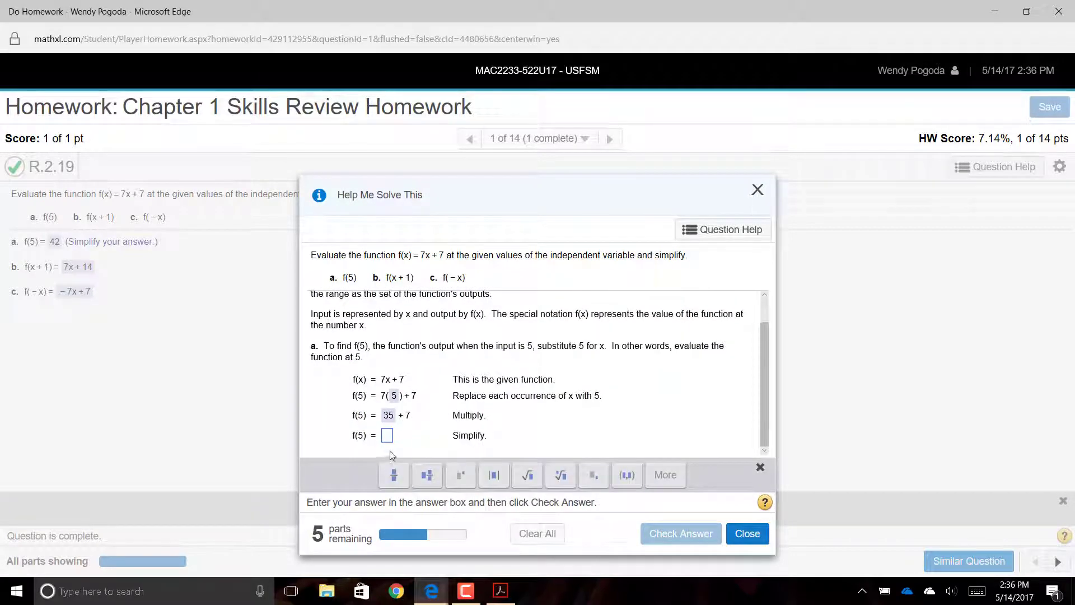
type("42")
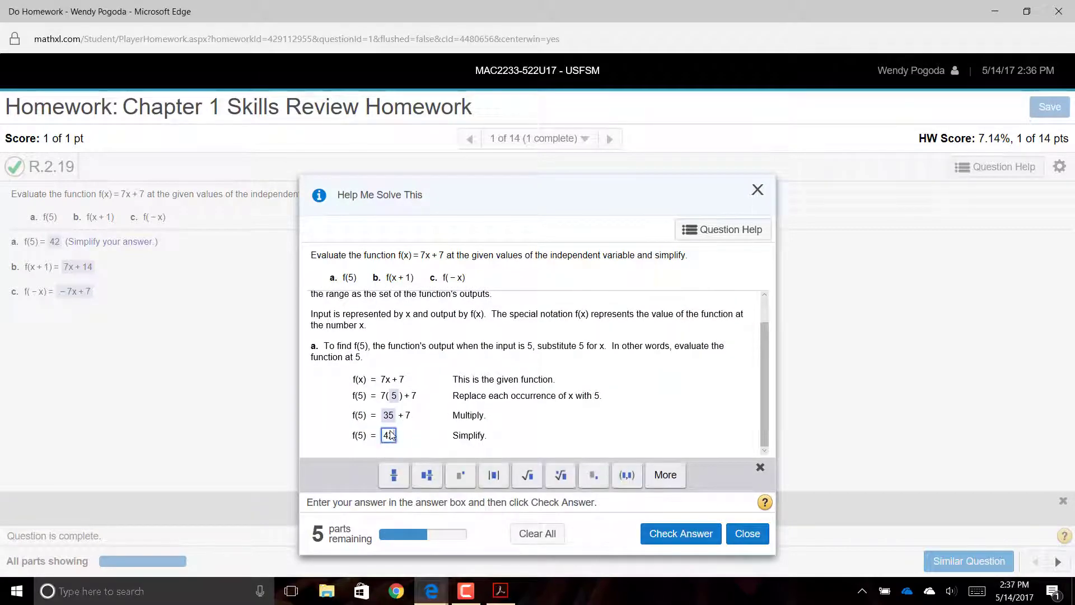
left_click(667, 542)
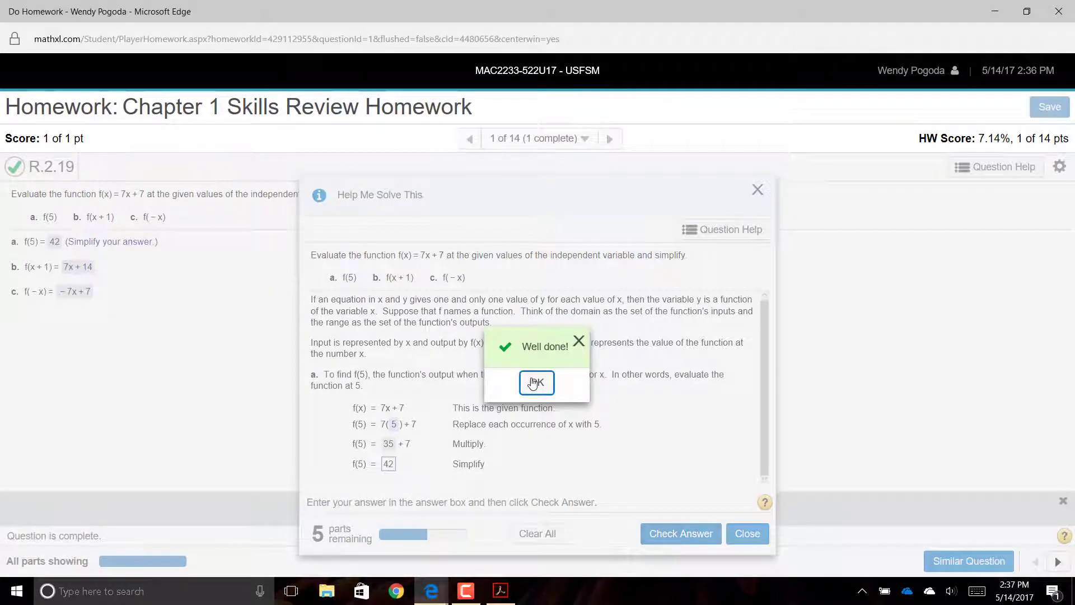
left_click(536, 384)
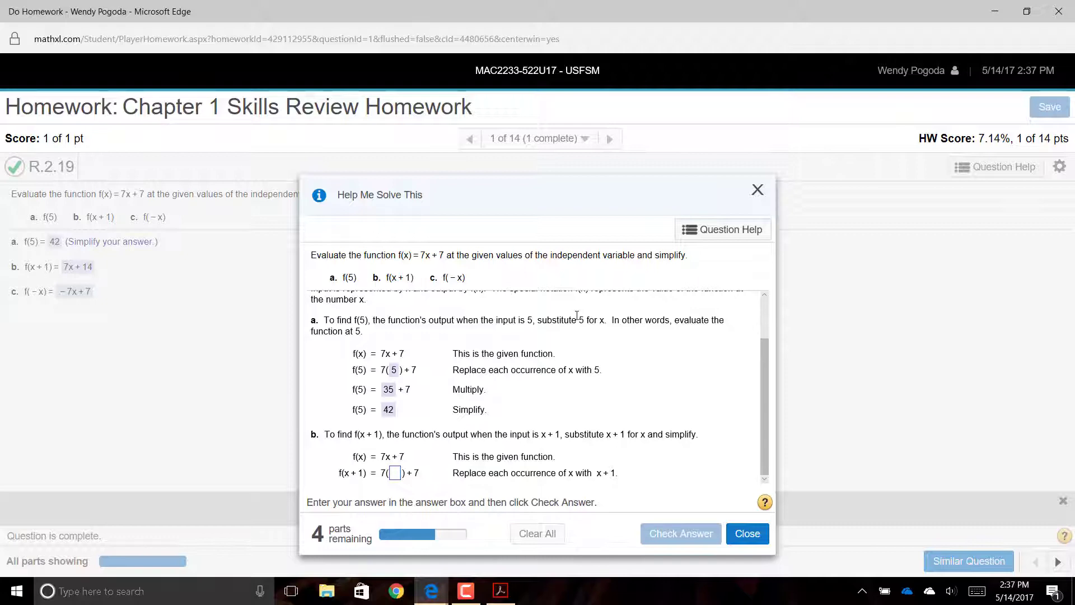
left_click(758, 191)
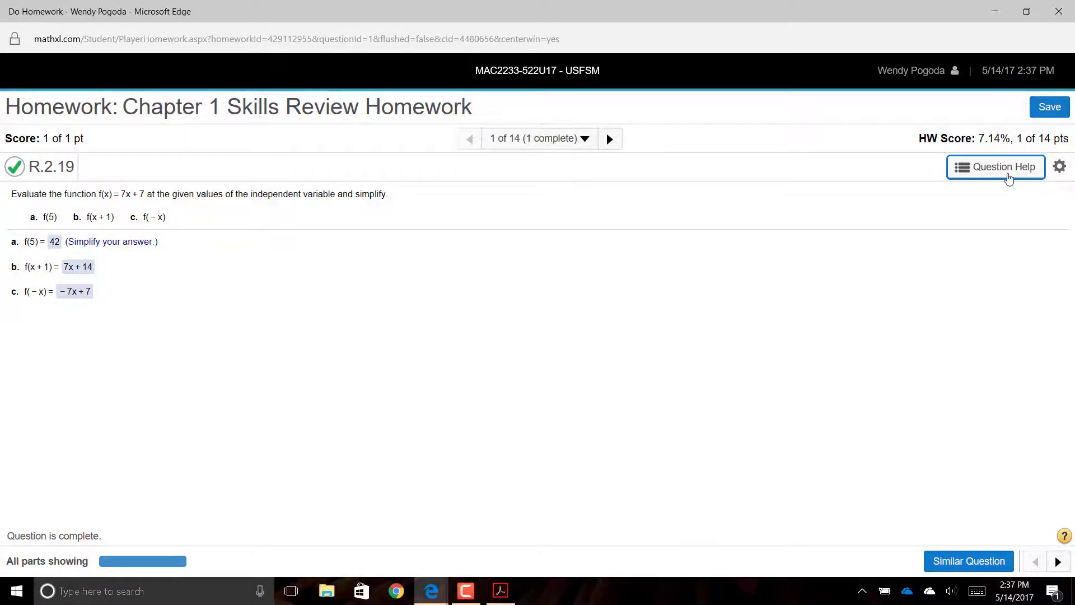
left_click(1008, 178)
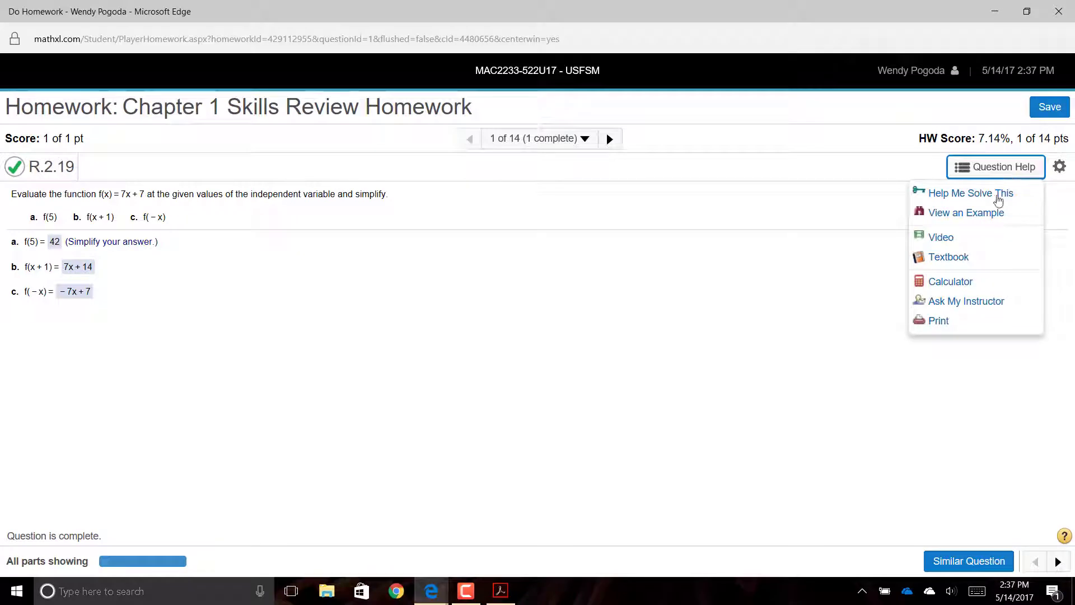
left_click(989, 217)
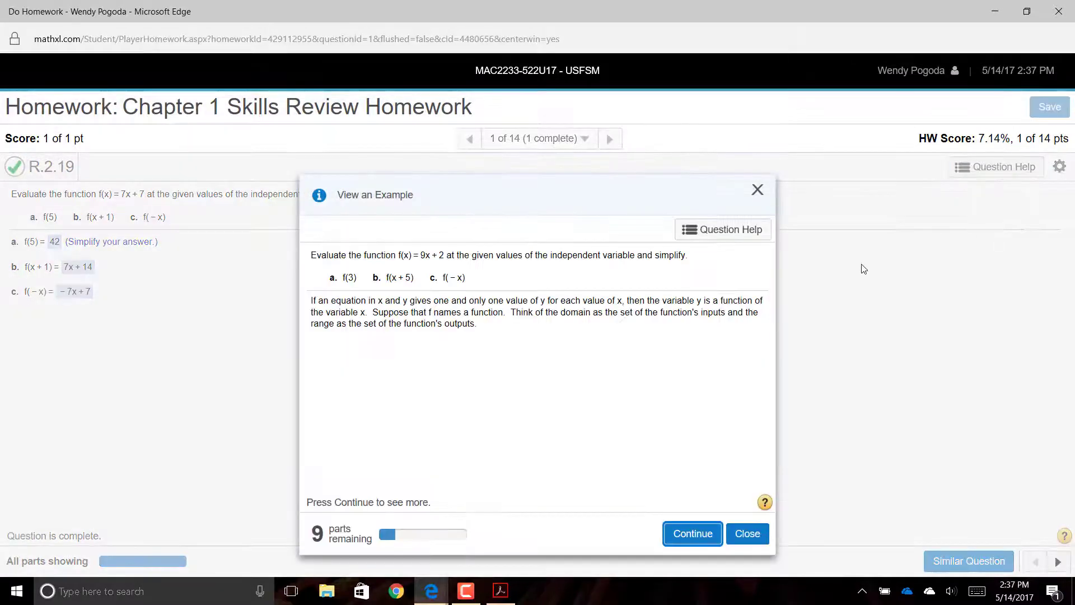
left_click(691, 534)
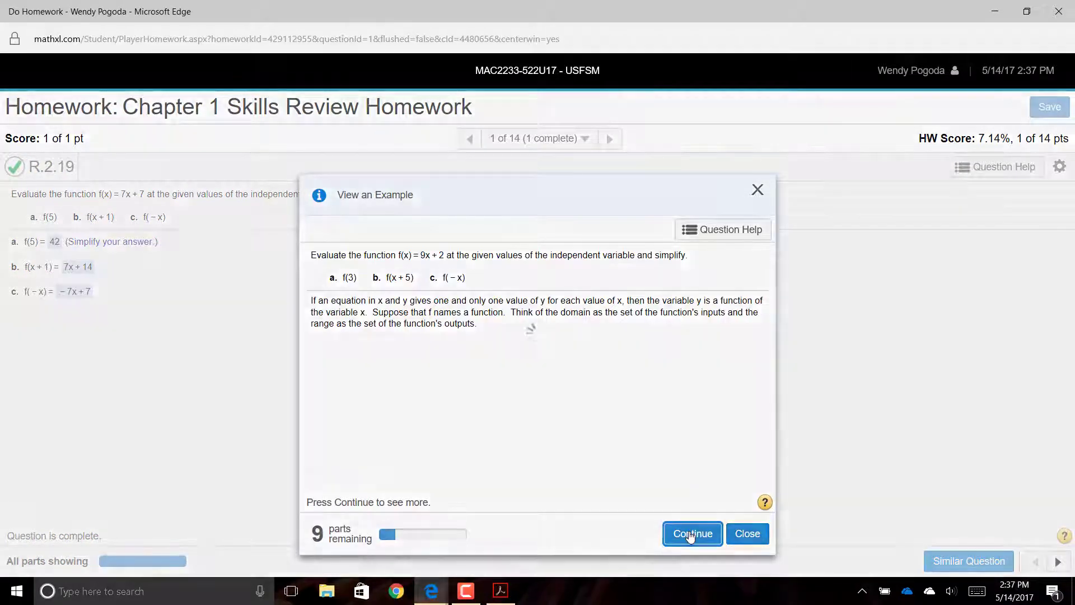
left_click(691, 533)
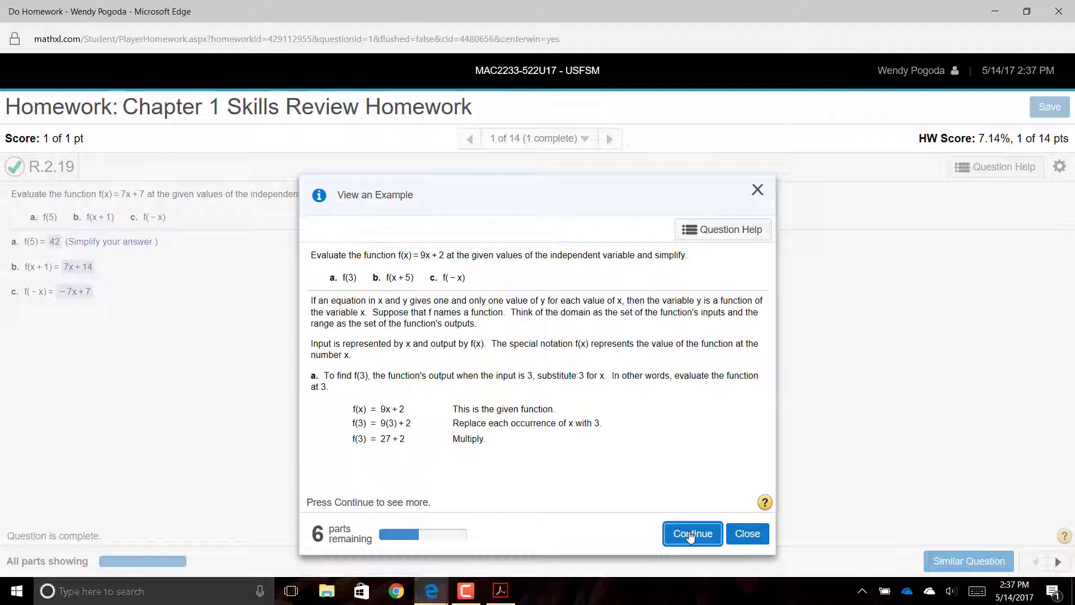
left_click(747, 534)
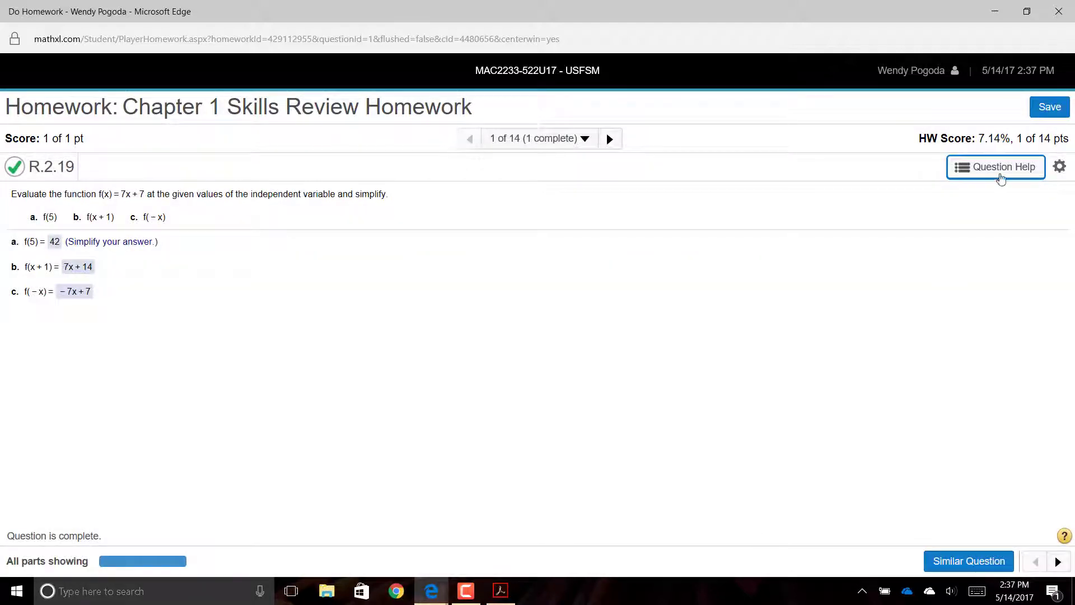
left_click(1002, 179)
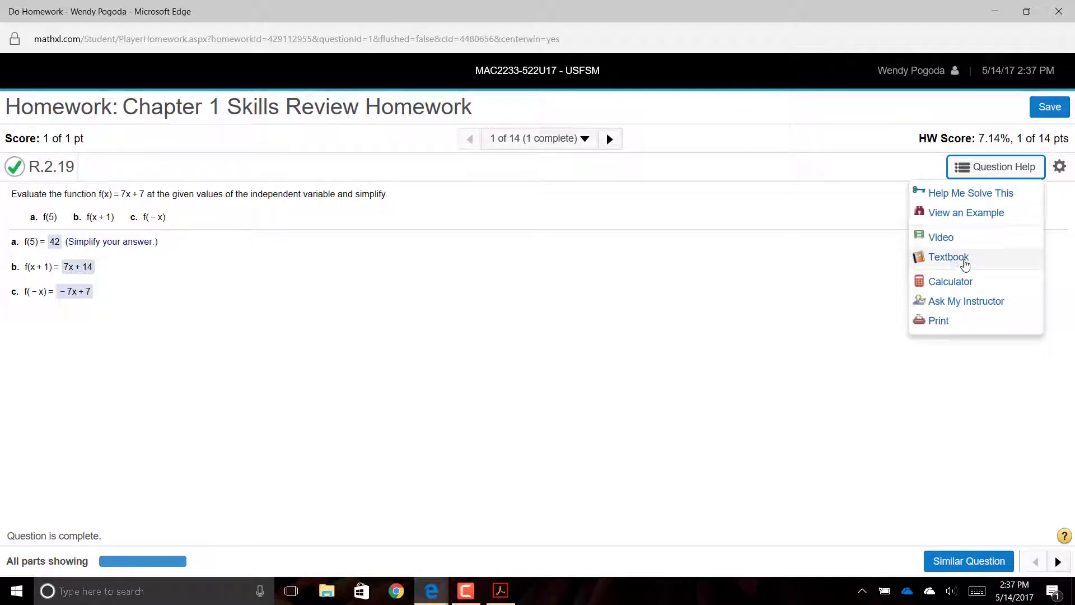
left_click(966, 261)
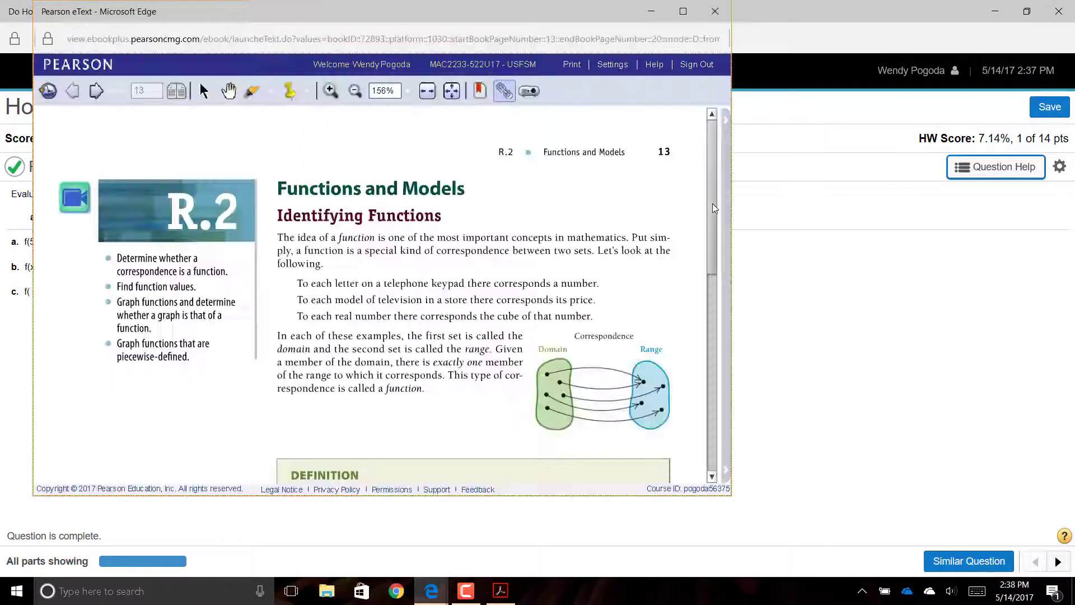
scroll(715, 242, "down", 5)
scroll(726, 392, "up", 5)
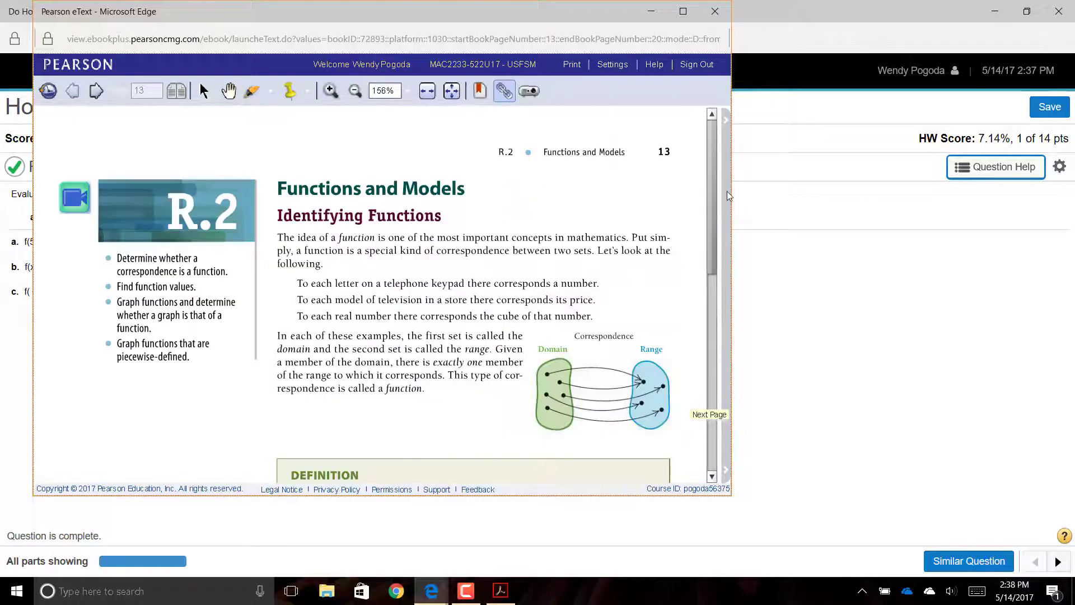
left_click(92, 93)
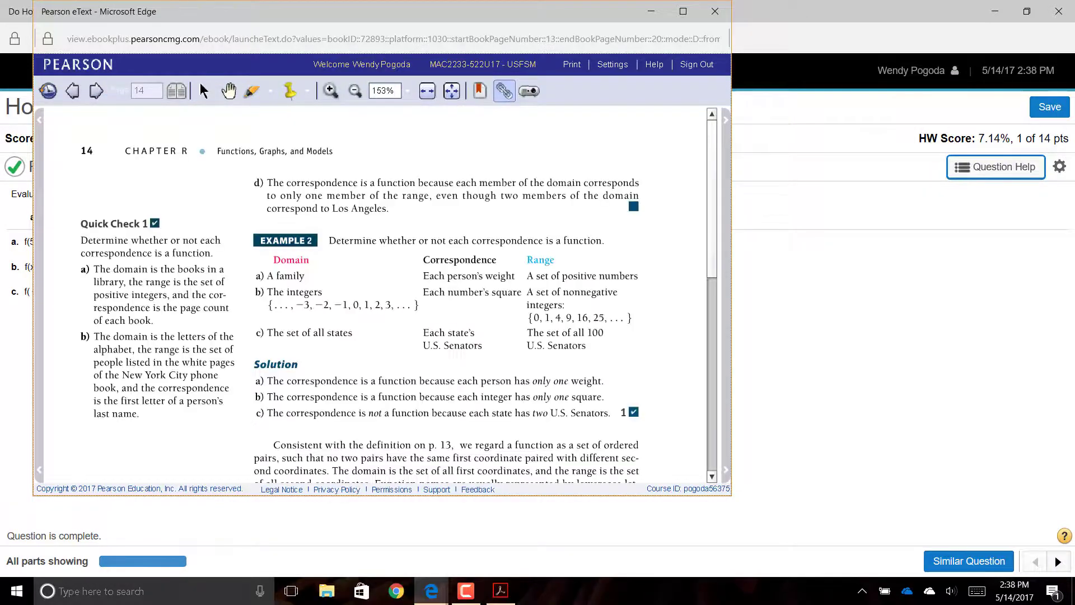
left_click(716, 12)
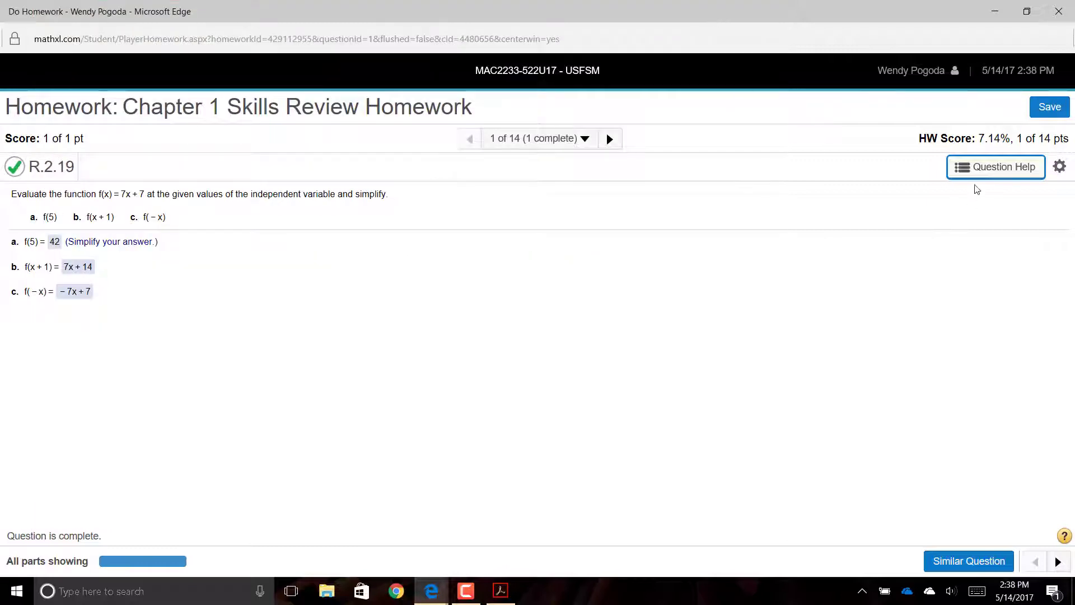
- Start an Ask My Instructor message, discard it, and close the homework window
left_click(971, 177)
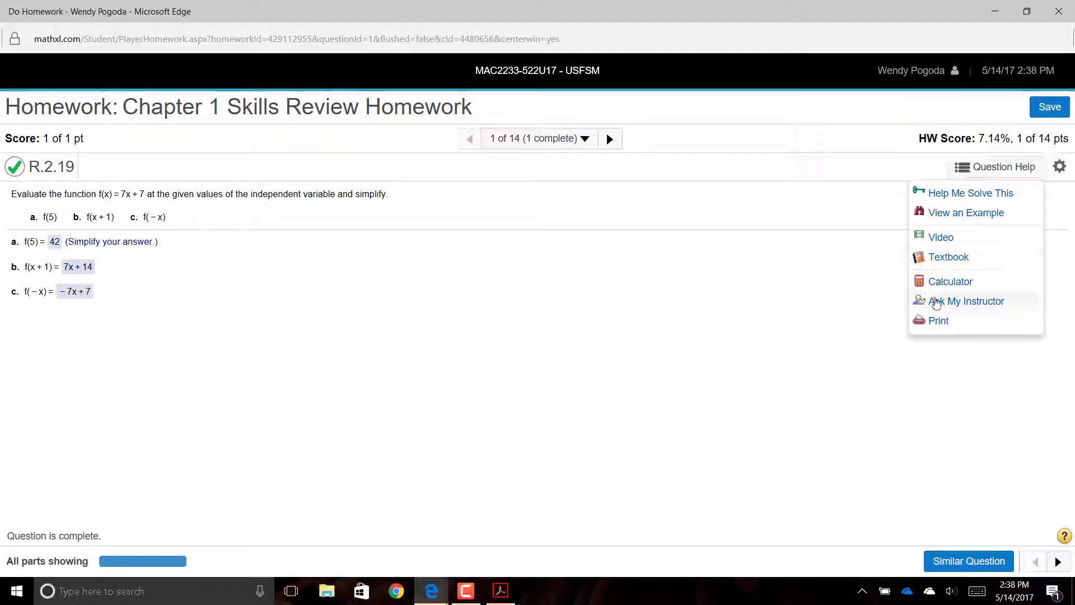
left_click(937, 303)
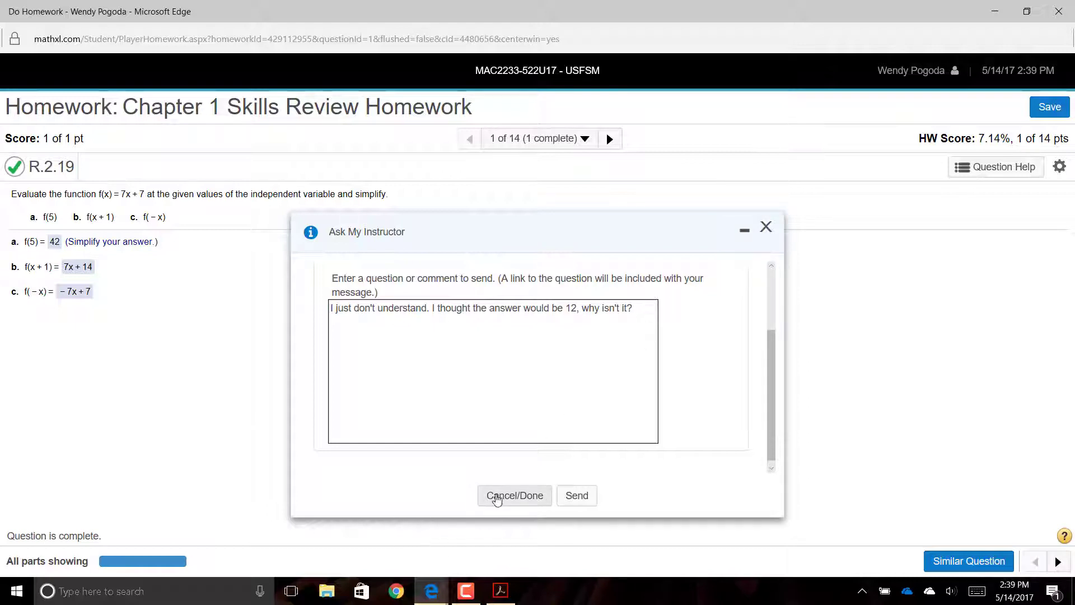
left_click(515, 495)
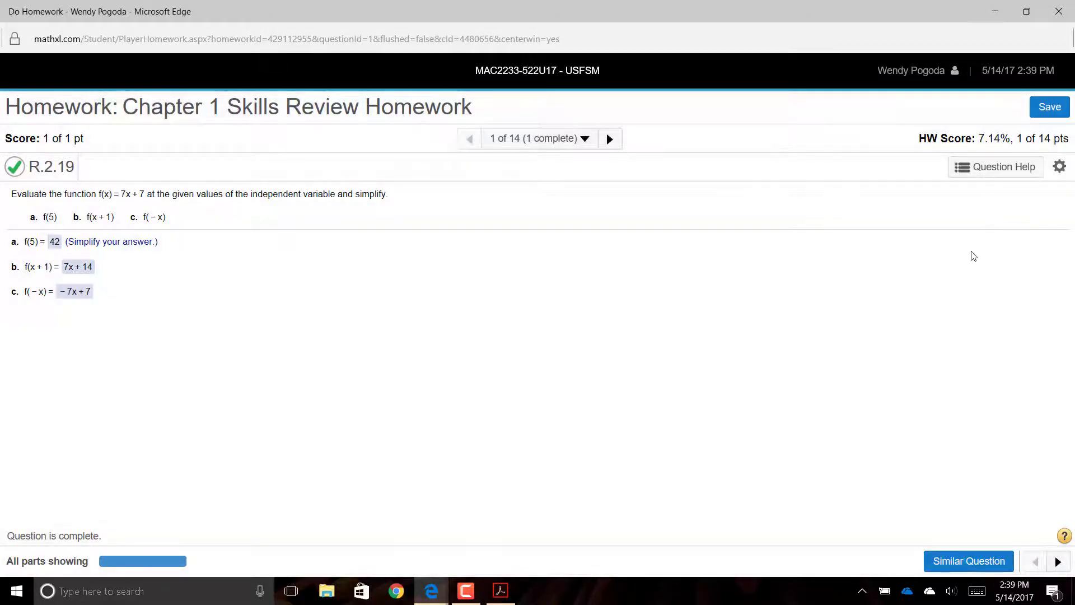
left_click(1064, 12)
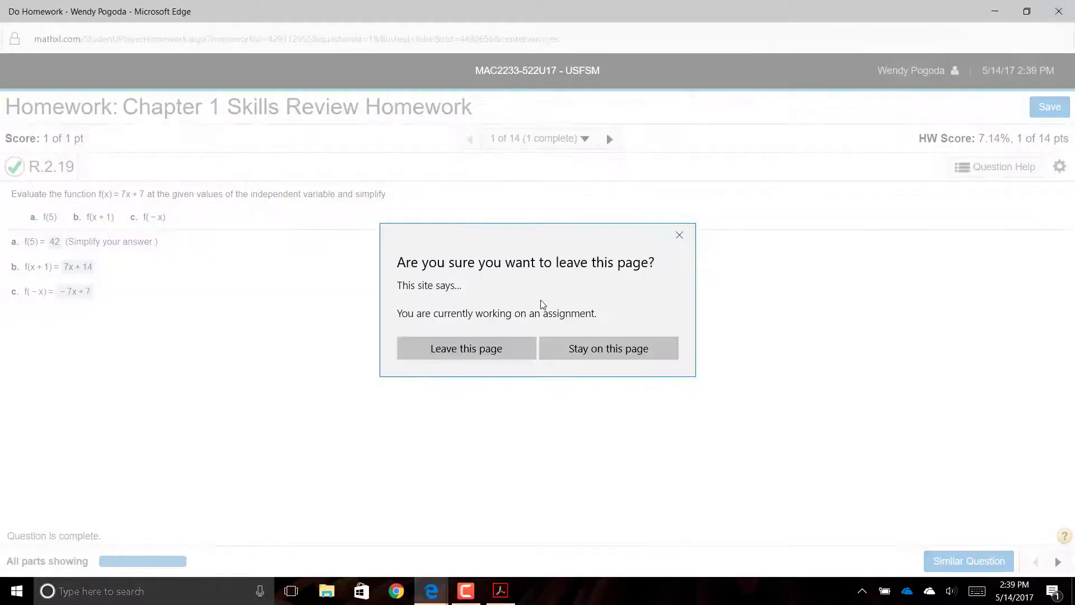
left_click(450, 349)
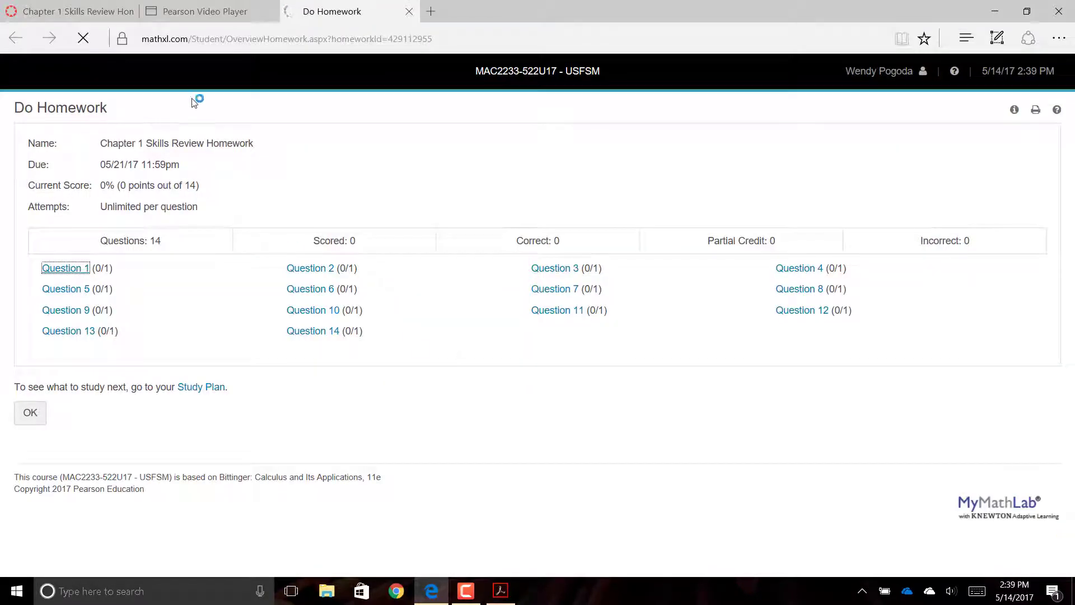
- Switch back to the Chapter 1 Skills Review Homework page in Canvas
left_click(63, 13)
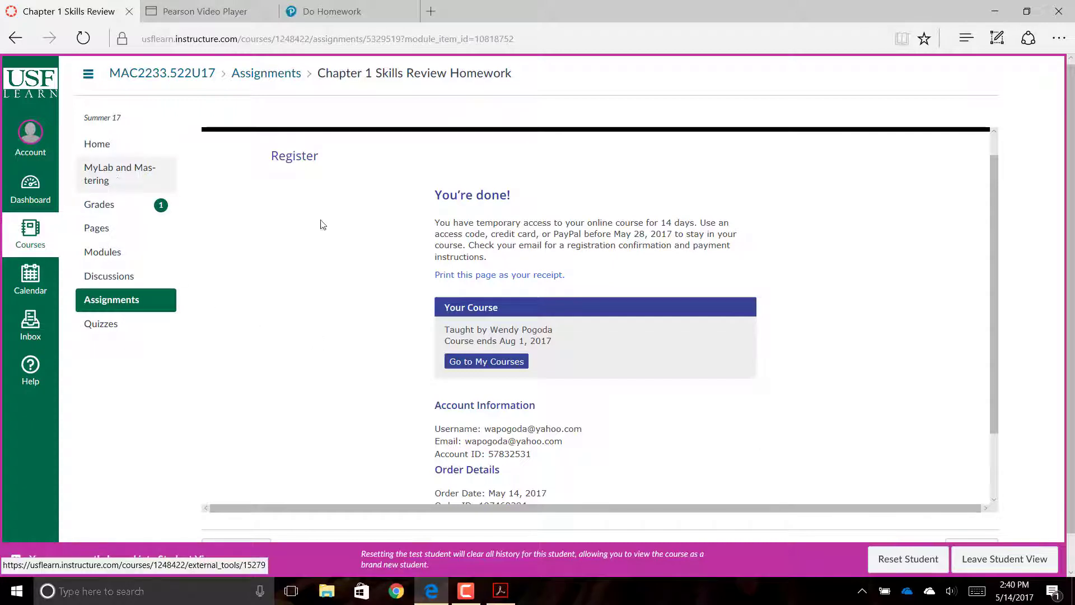
- Go to MyLab and Mastering and launch the MyMathLab with Pearson eText Course Home
left_click(138, 183)
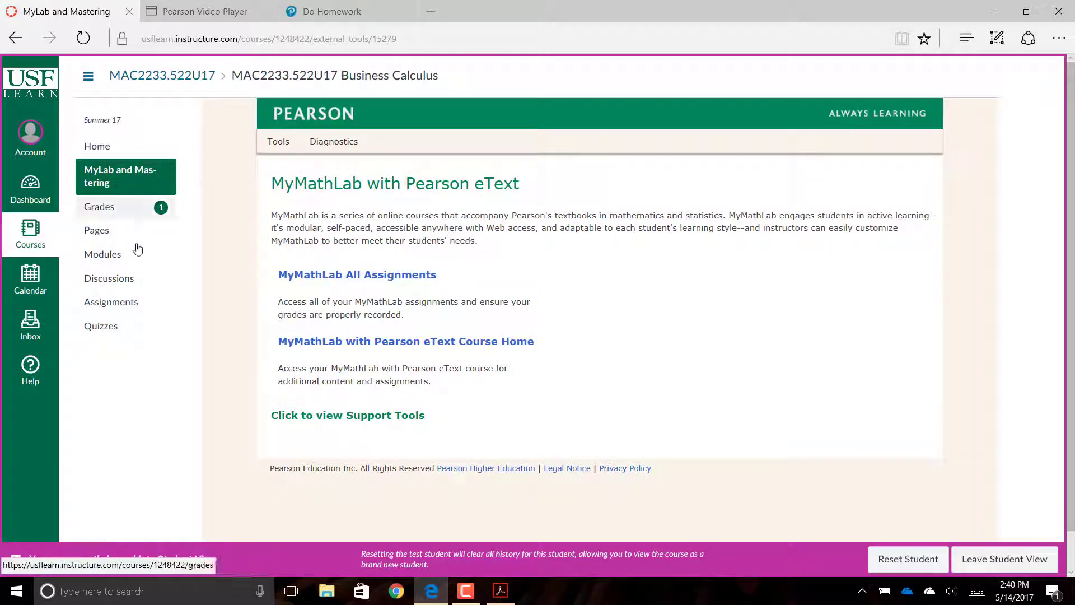
left_click(307, 350)
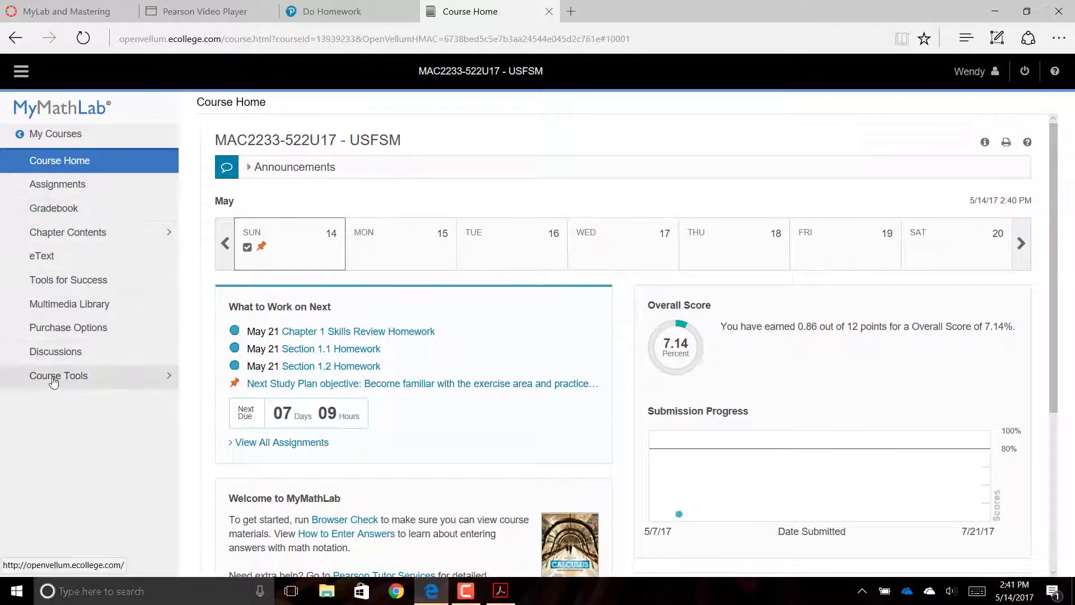
left_click(54, 262)
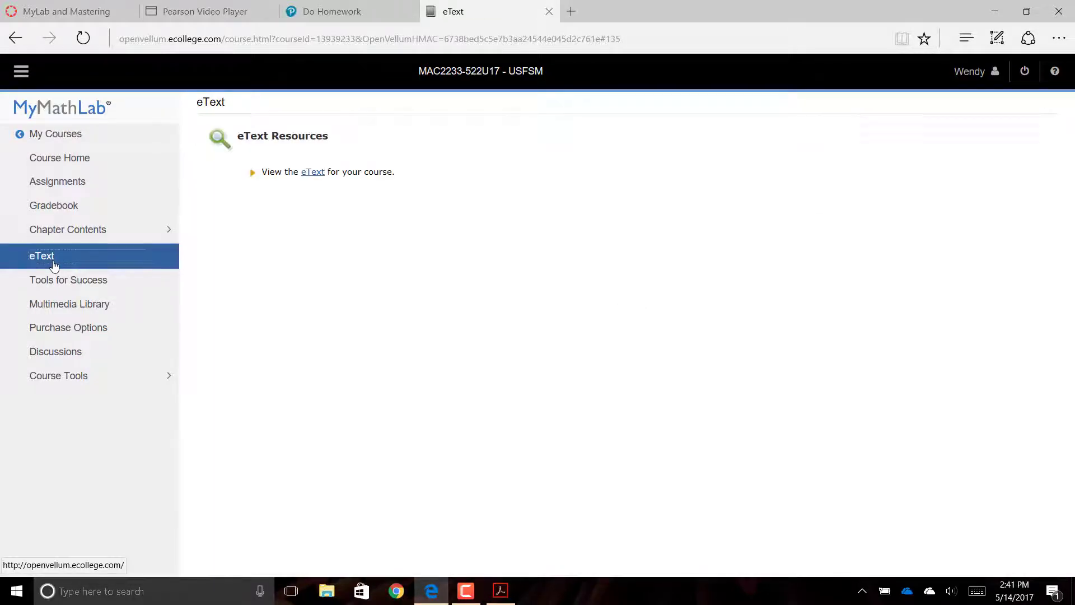
left_click(67, 233)
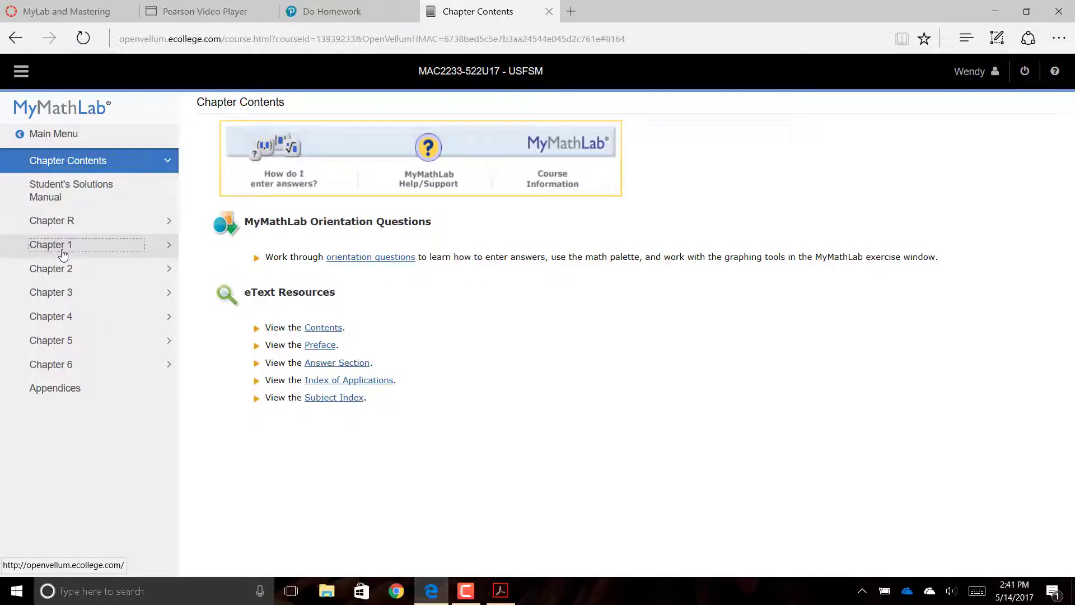
left_click(63, 247)
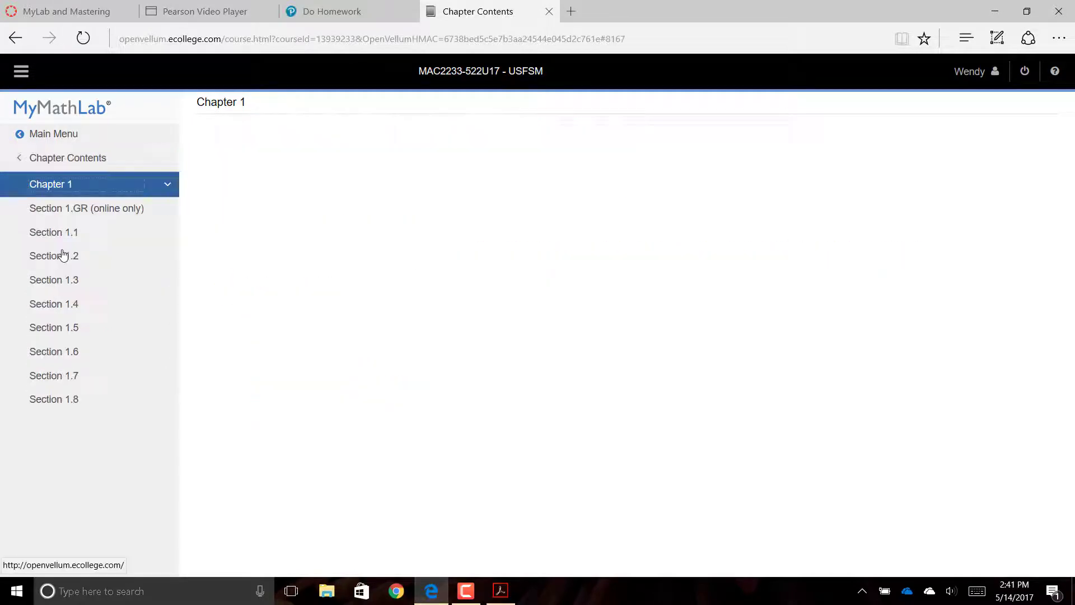
left_click(62, 362)
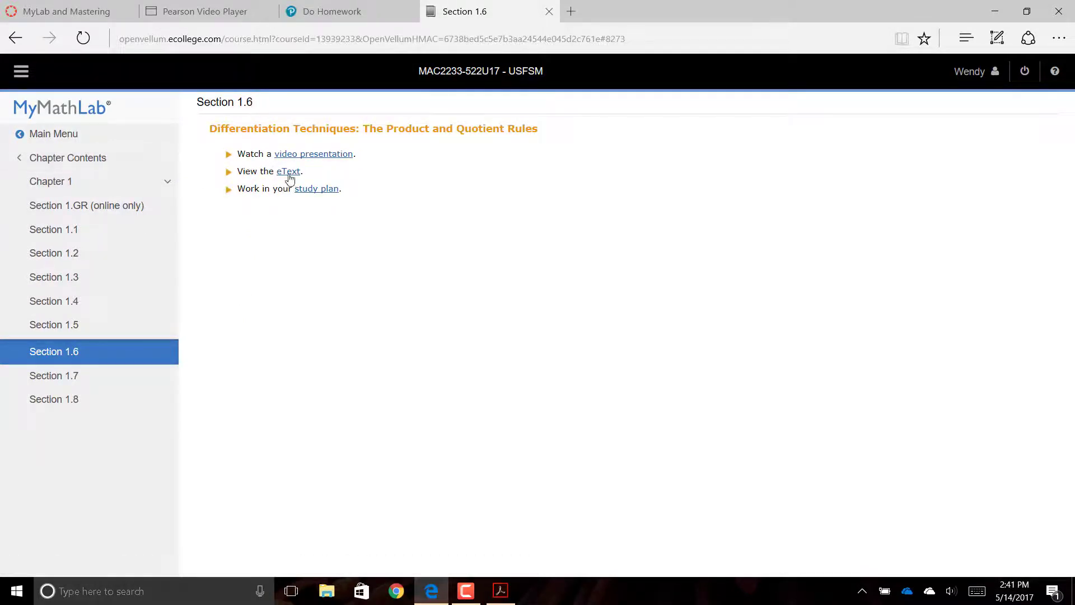
left_click(78, 163)
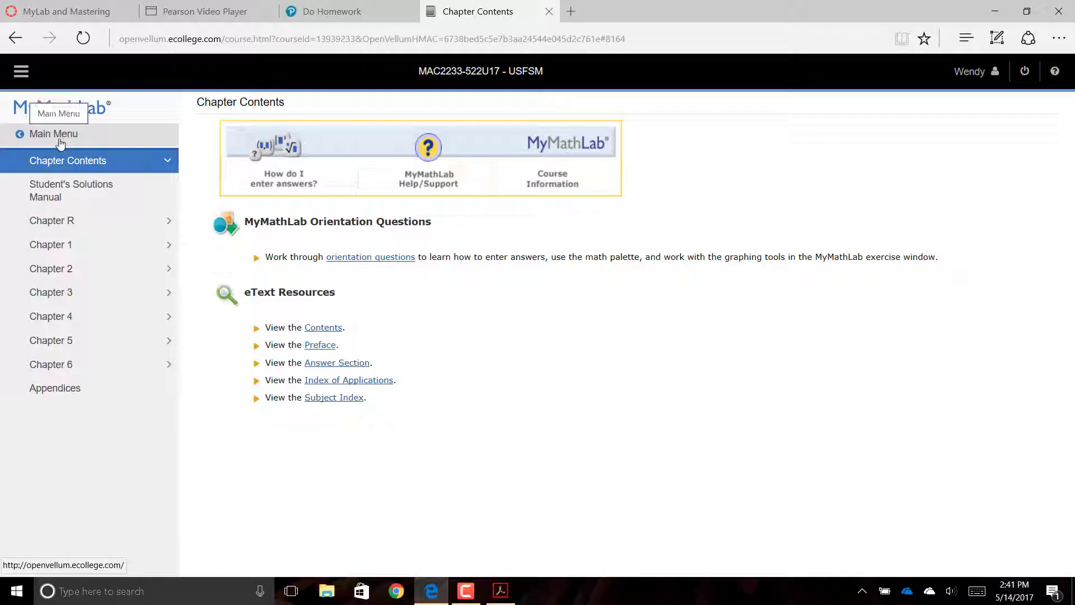
left_click(60, 141)
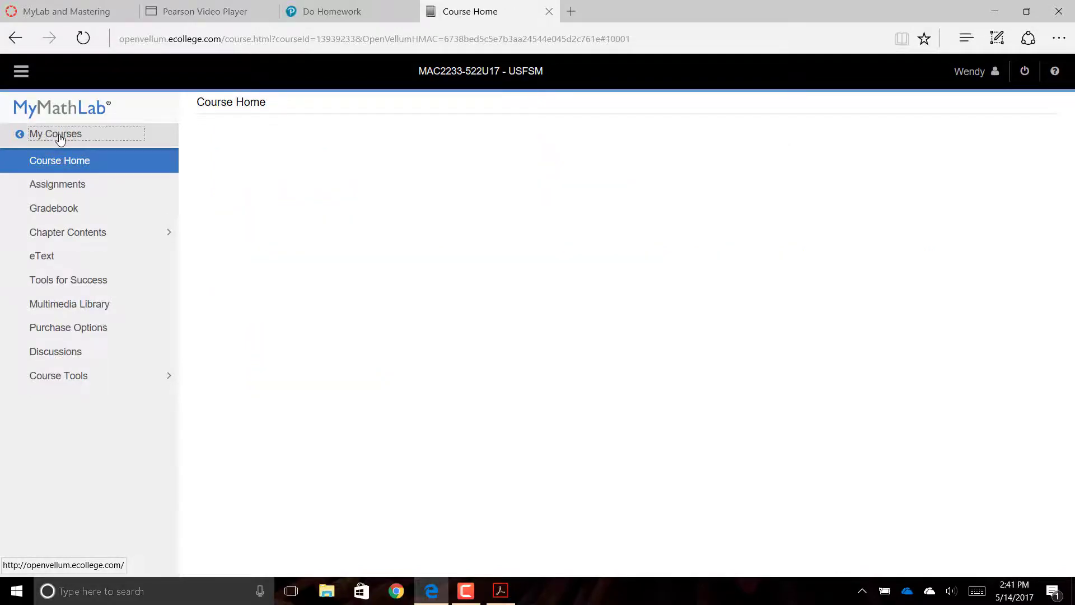
- Search the Multimedia Library for all media in Chapter 1. Differentiation, Section 1.2
left_click(83, 311)
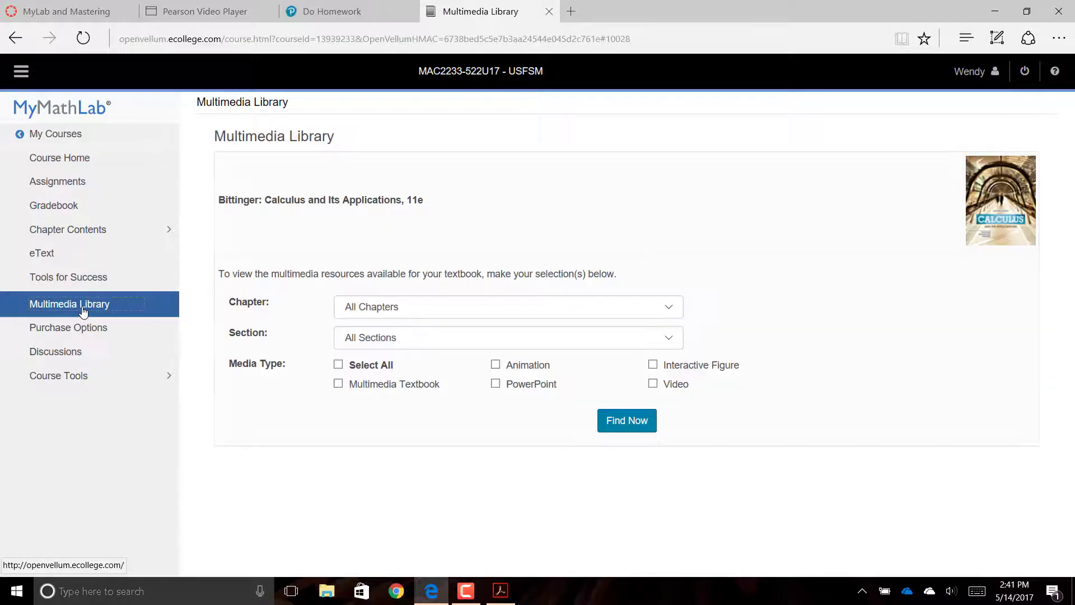
left_click(356, 308)
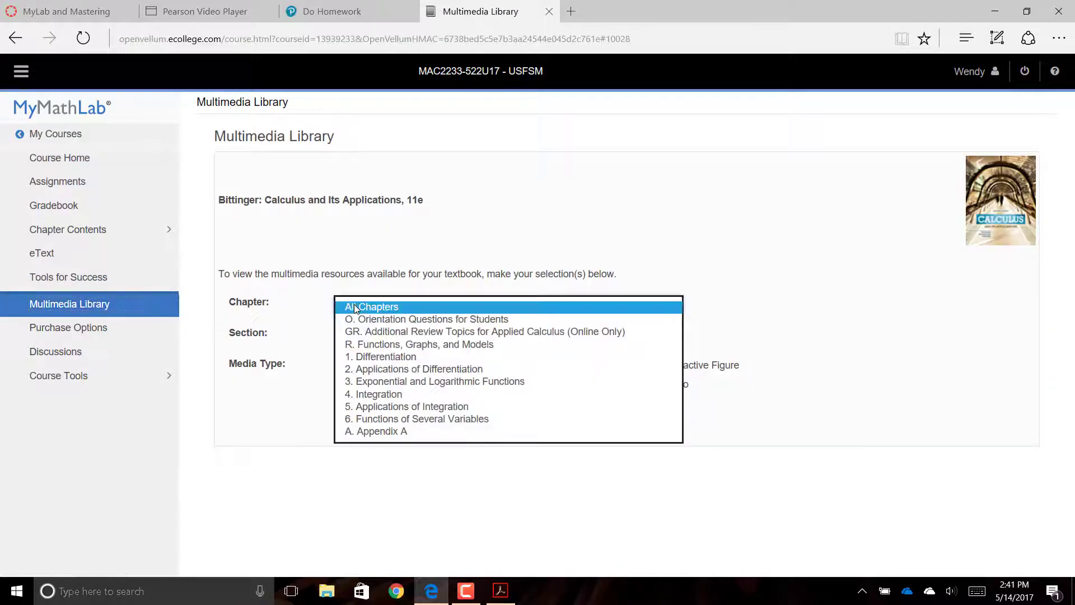
left_click(361, 357)
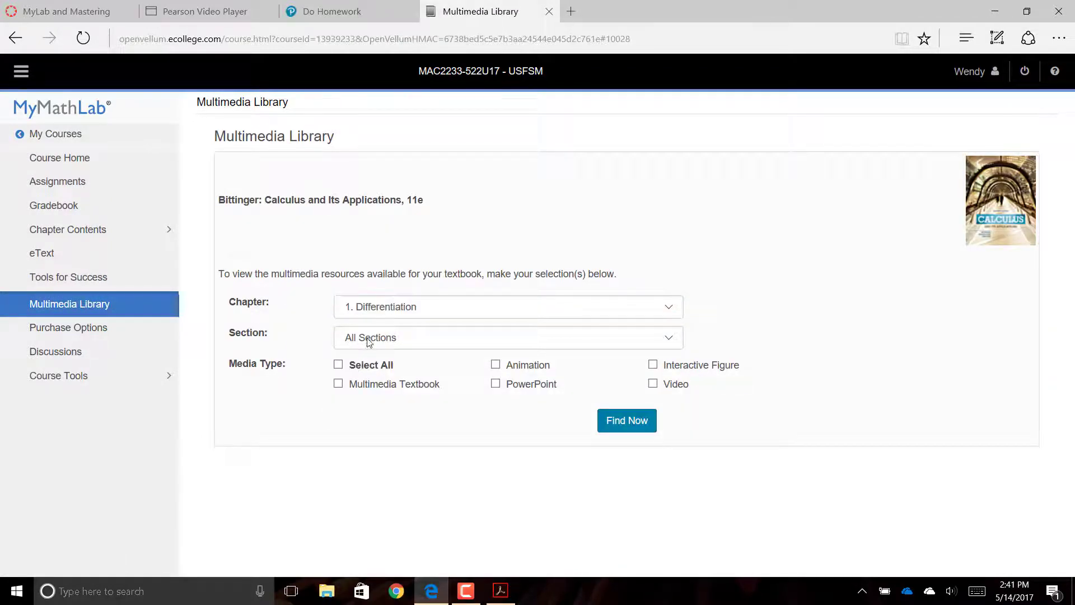
left_click(369, 338)
left_click(368, 362)
left_click(369, 365)
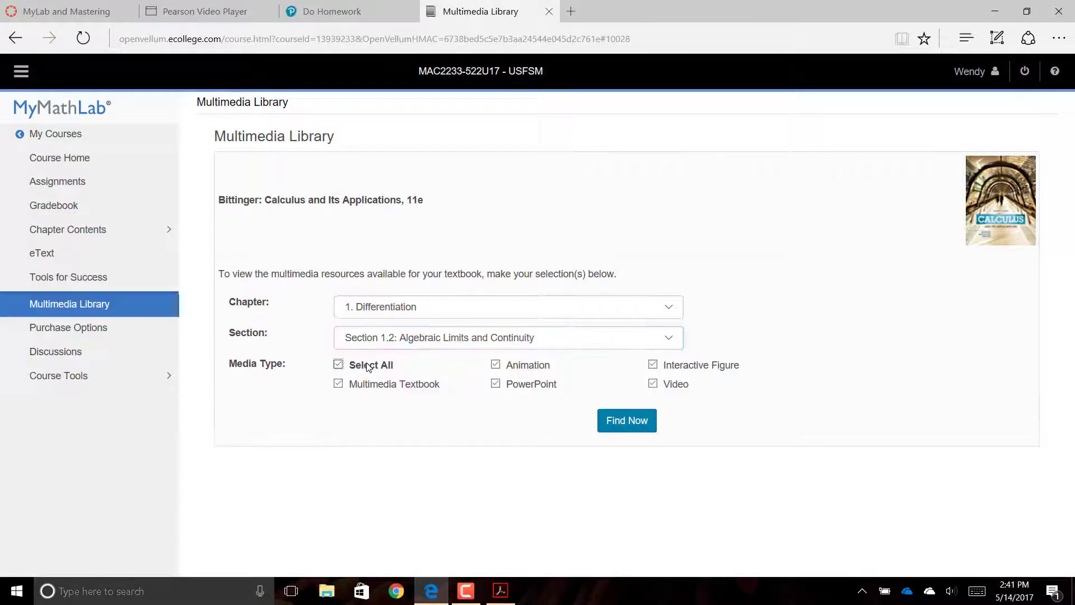
left_click(624, 428)
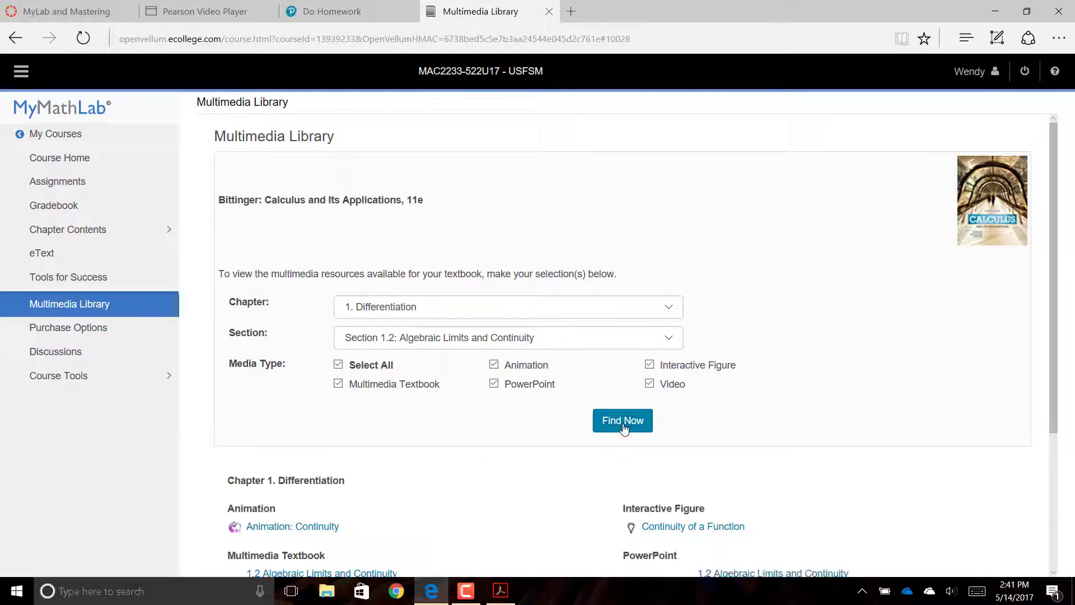
scroll(625, 429, "down", 3)
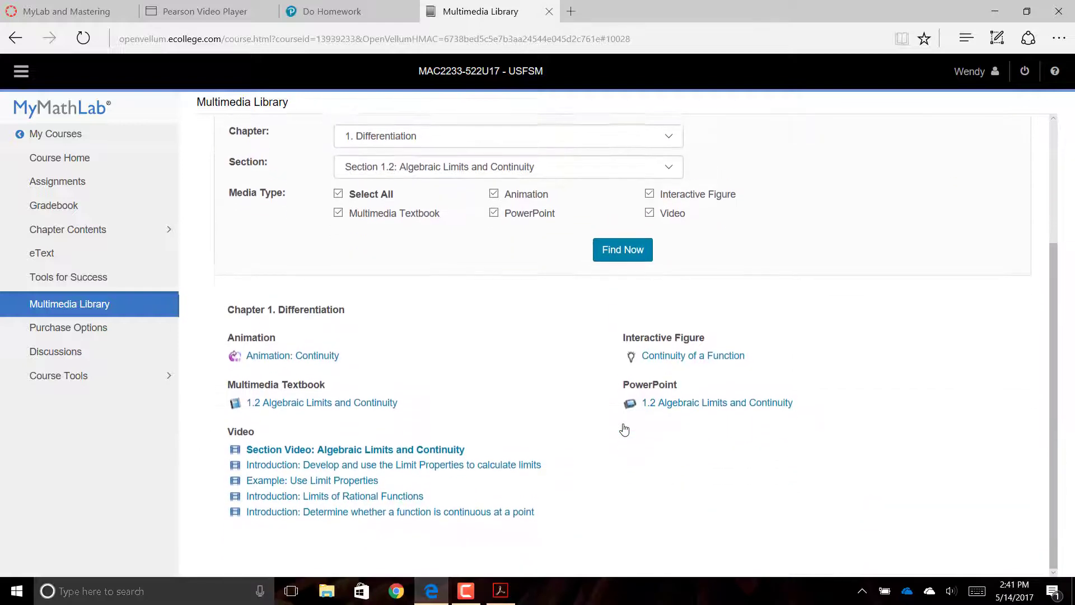
scroll(625, 429, "up", 1)
scroll(624, 429, "down", 1)
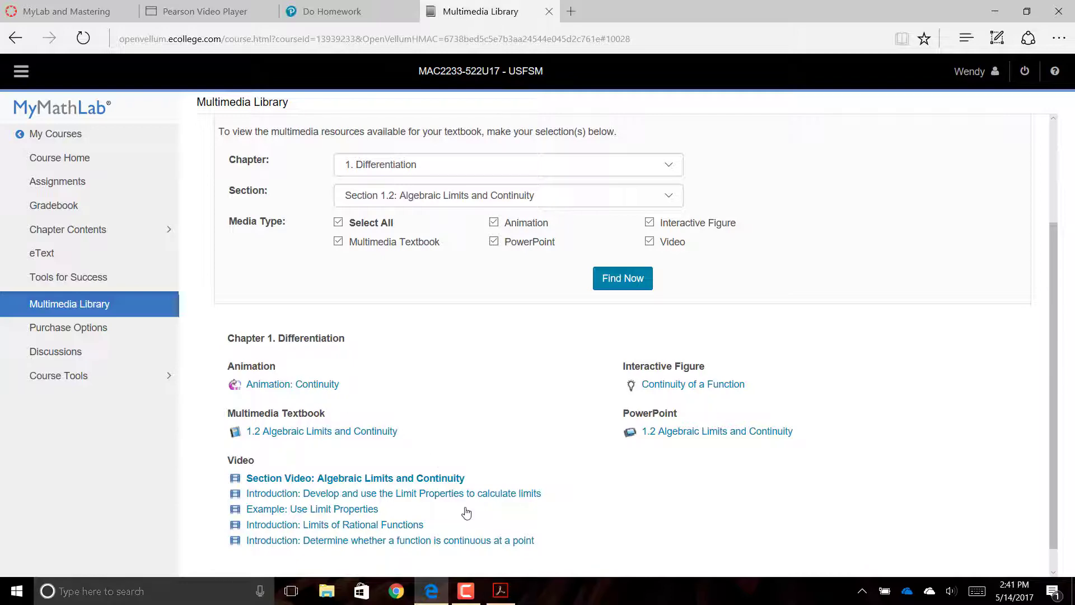
scroll(466, 513, "up", 3)
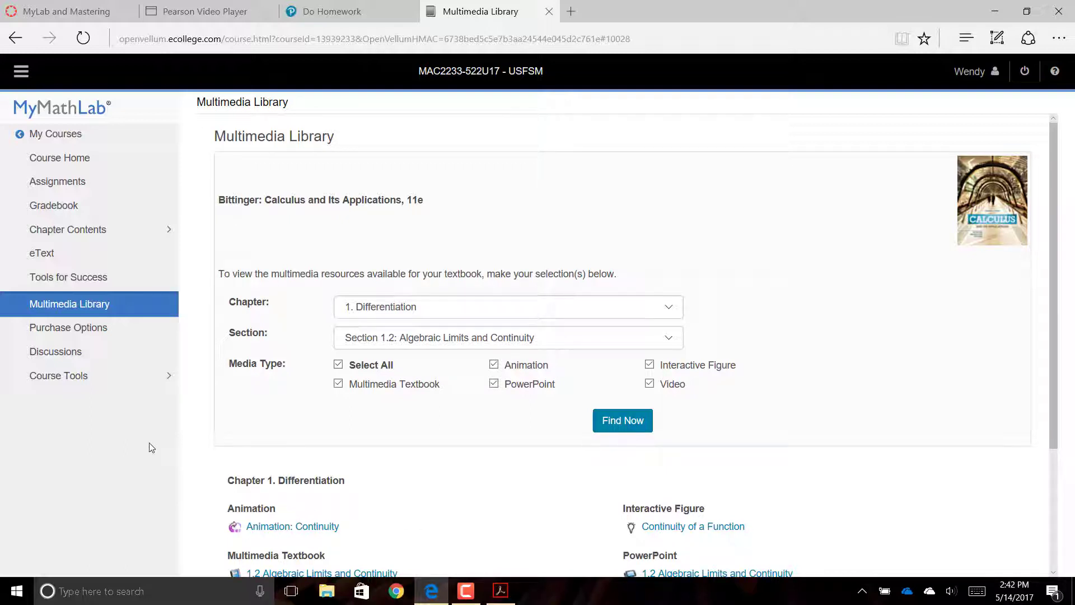
- Open the eText textbook and jump to Section 1.4 under Chapter 1: Differentiation
left_click(76, 259)
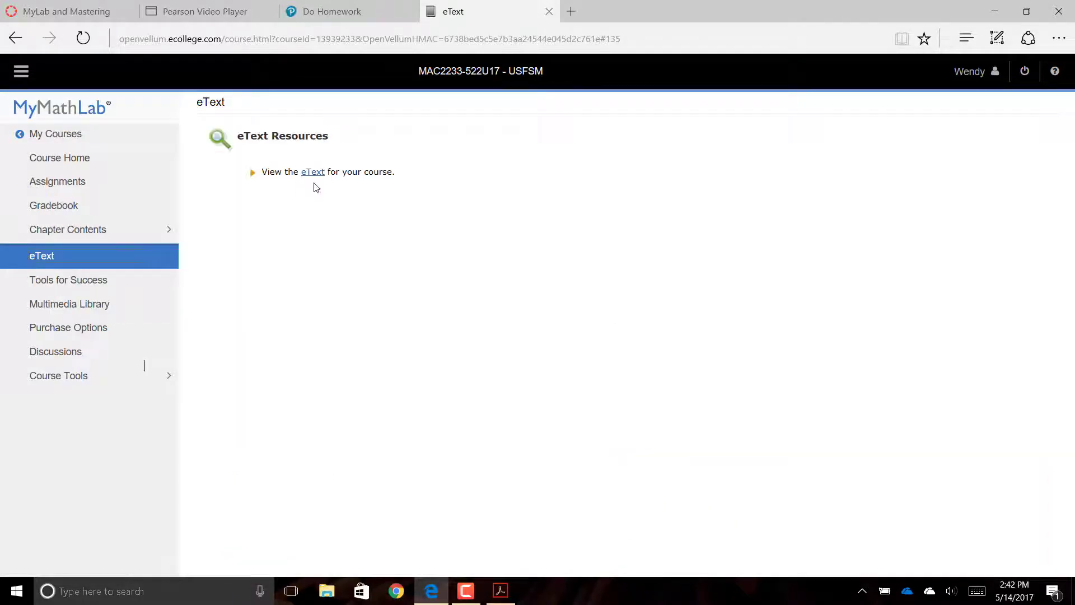
left_click(312, 172)
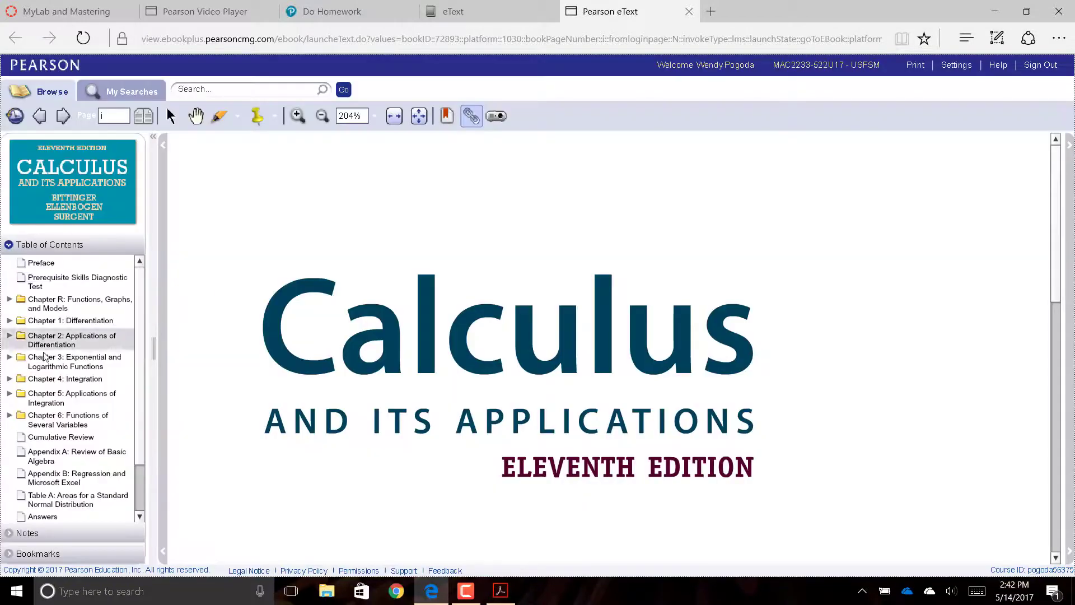
left_click(9, 321)
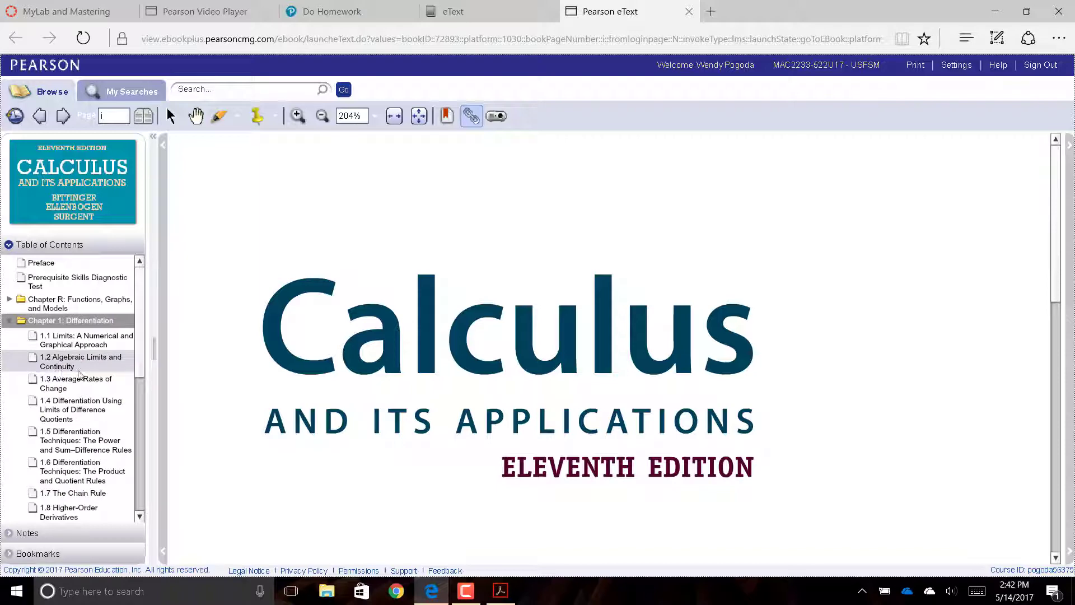
left_click(65, 409)
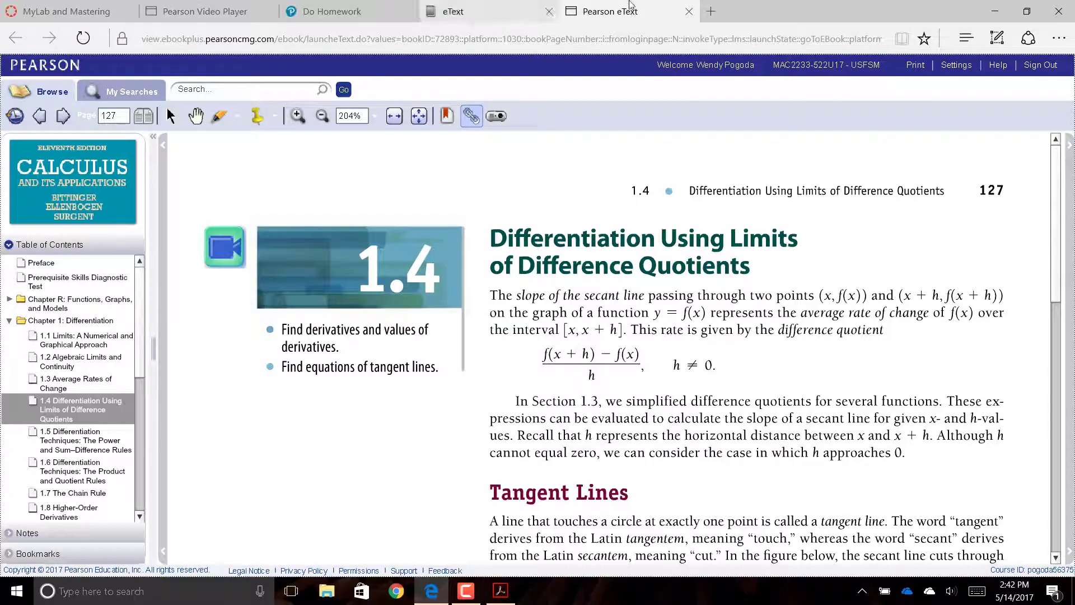
left_click_drag(1055, 173, 997, 168)
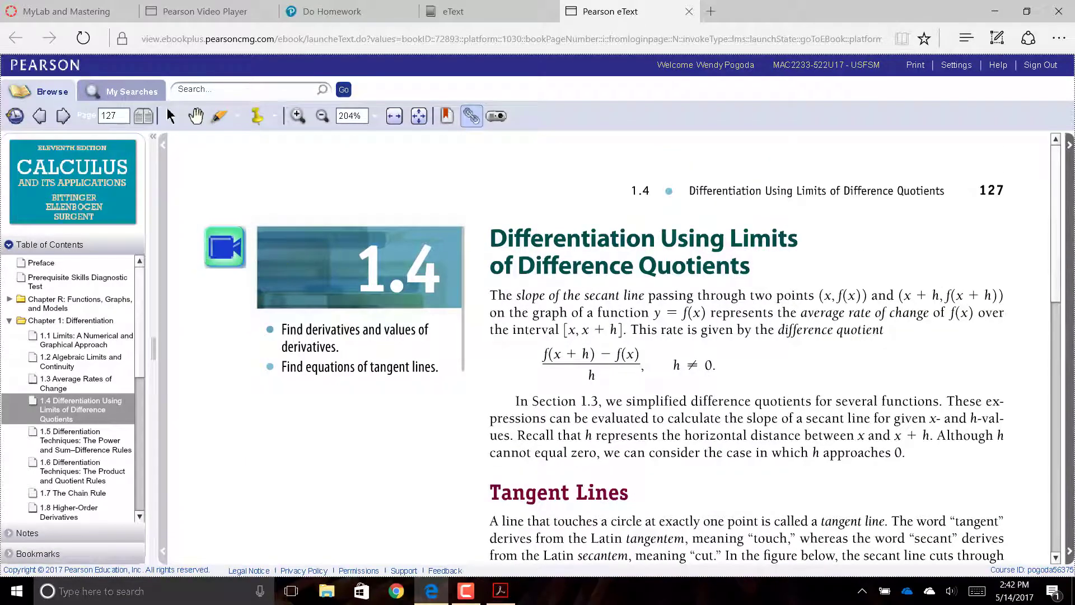
left_click(1056, 322)
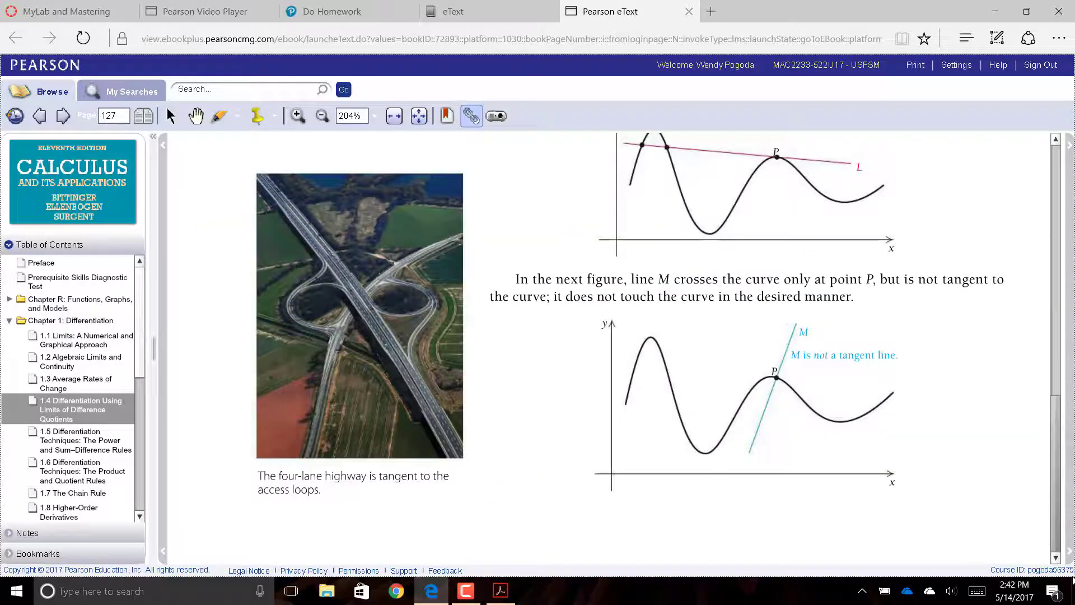
- Go to page 130 of the eText and scroll through it
left_click(117, 114)
type("130")
key("Return")
left_click(117, 115)
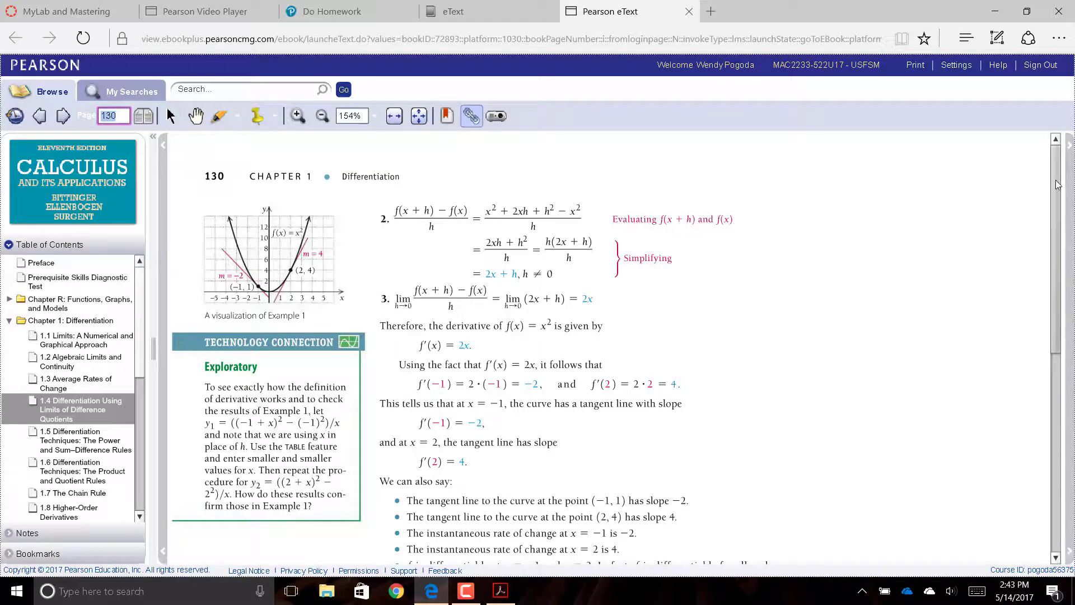
scroll(1059, 334, "down", 4)
scroll(1059, 333, "down", 3)
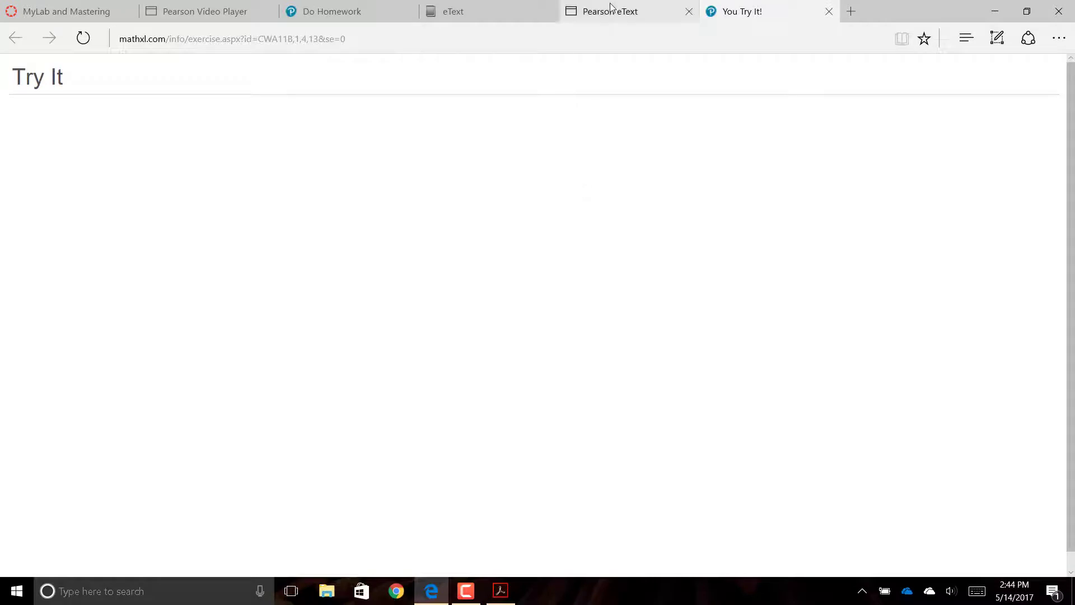
- Close the You Try It! practice tab and both Pearson eText textbook tabs
left_click(612, 11)
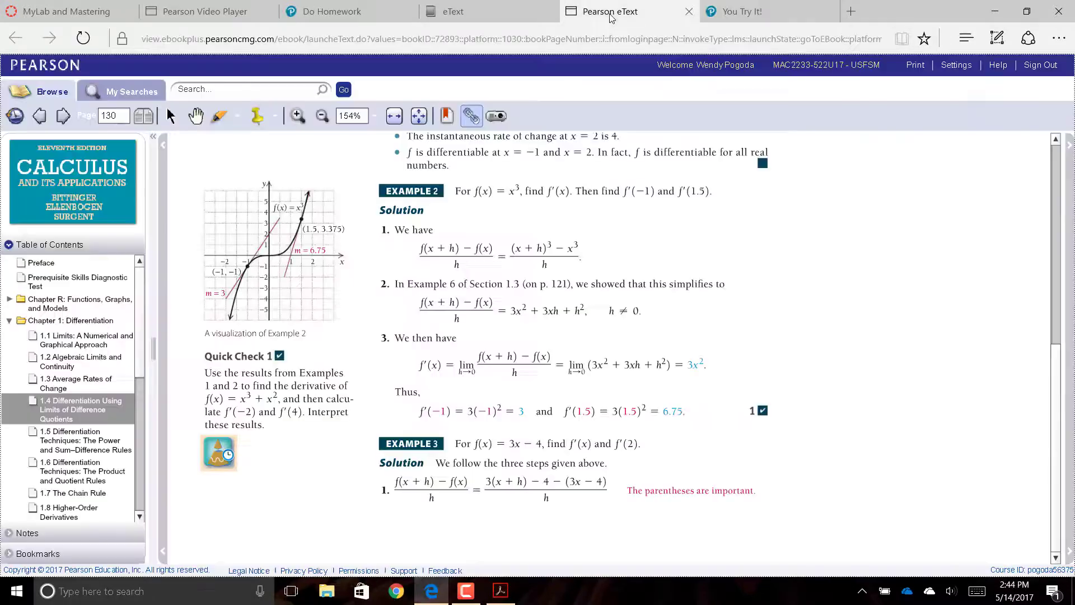
left_click(745, 12)
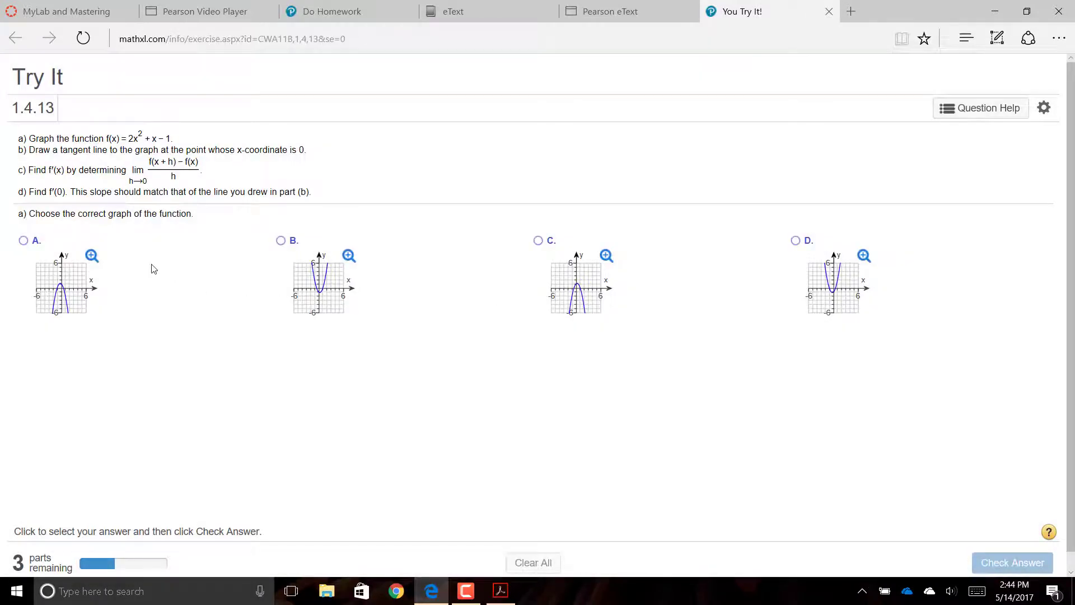
key("ctrl+w")
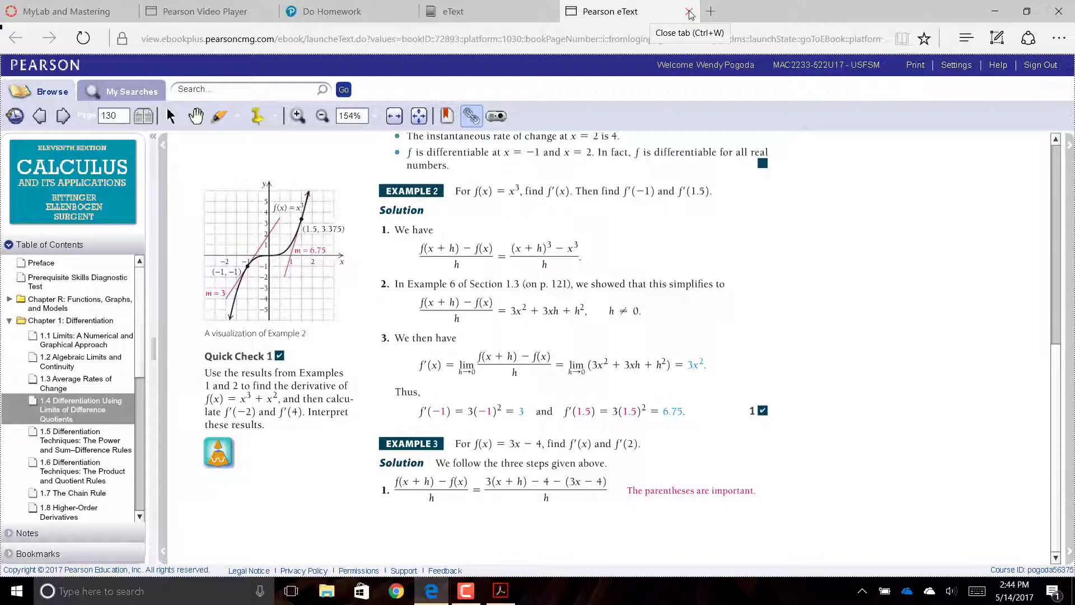
left_click(689, 12)
left_click(548, 11)
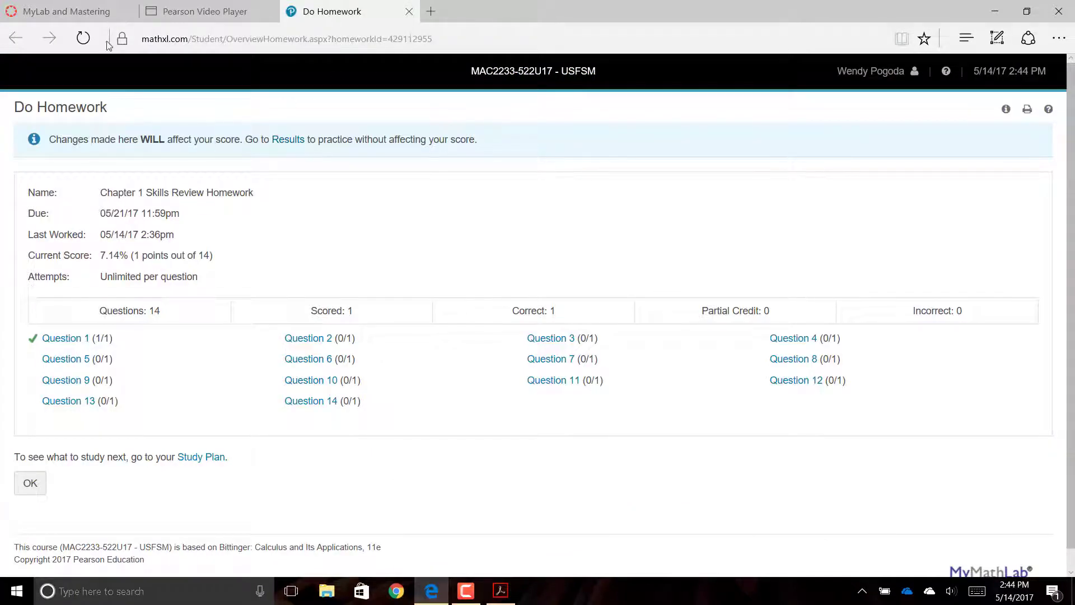
- Return to the Canvas course Home page and scroll through the syllabus
left_click(75, 19)
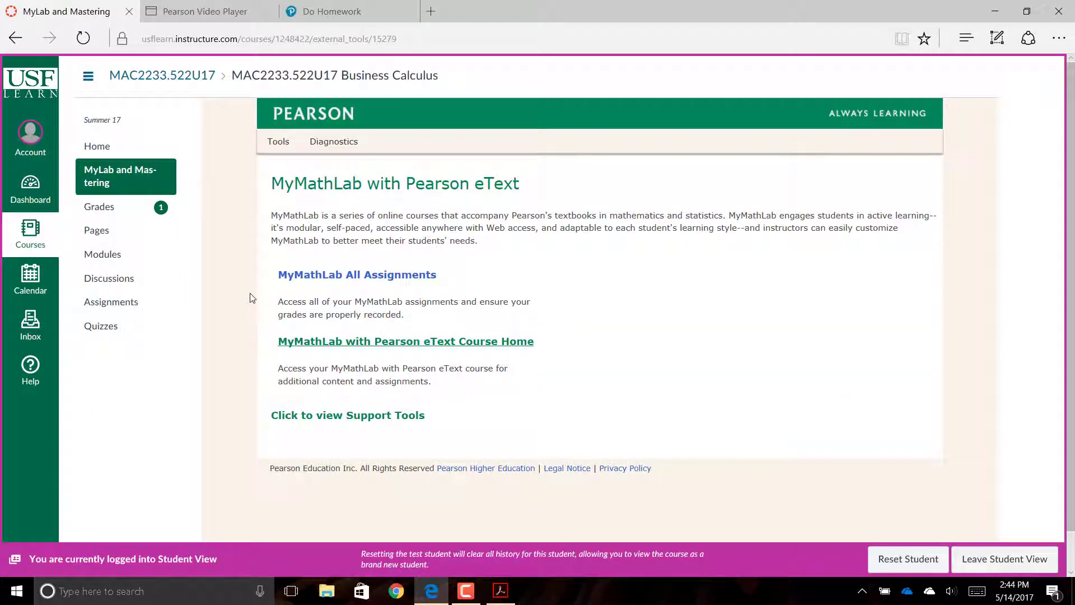
left_click(112, 152)
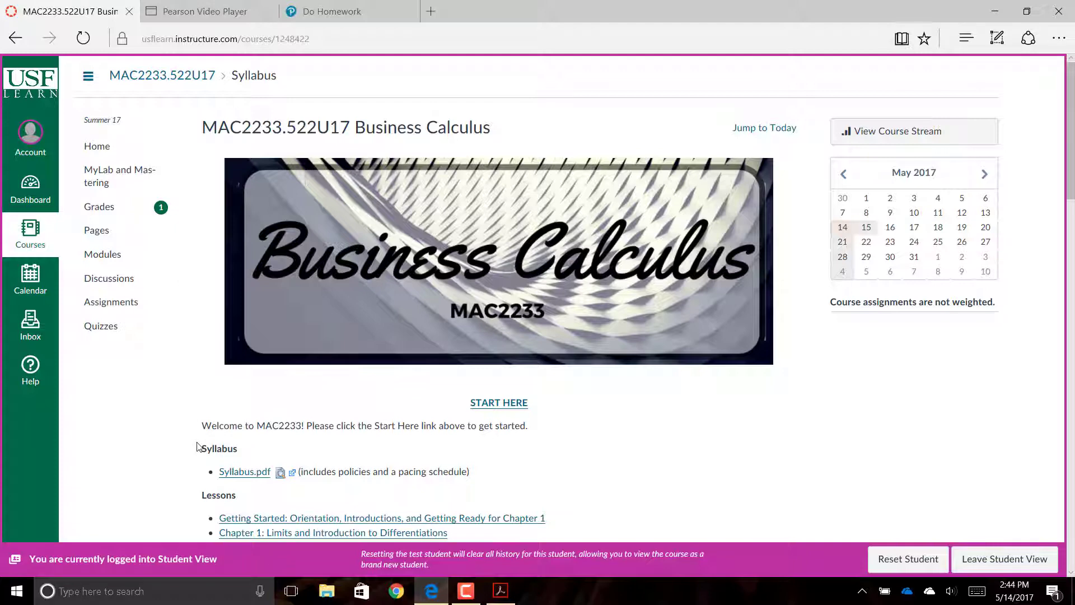
scroll(197, 446, "down", 3)
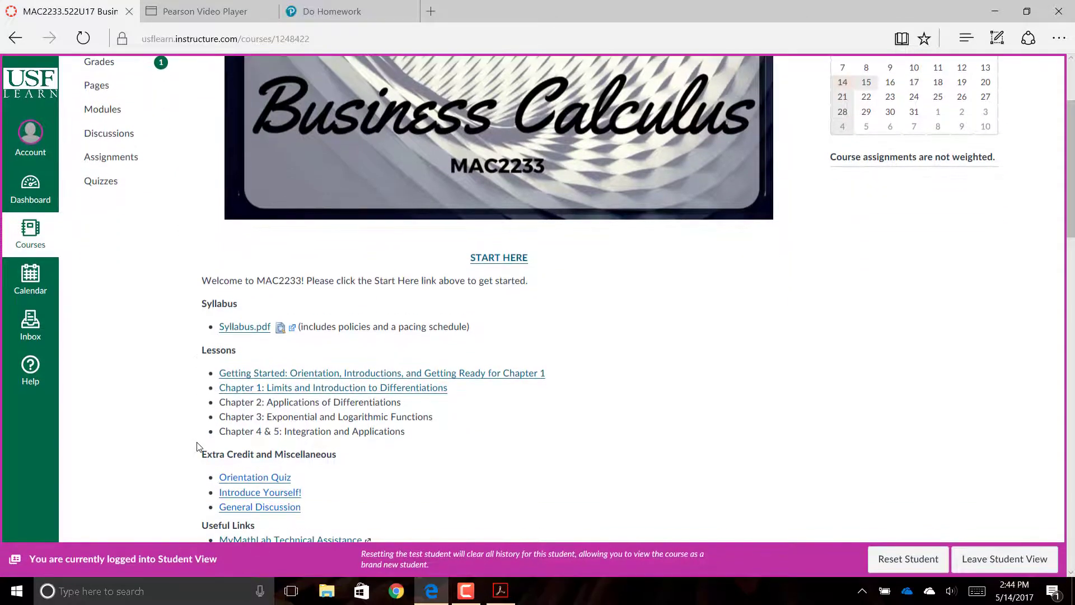
scroll(197, 446, "up", 3)
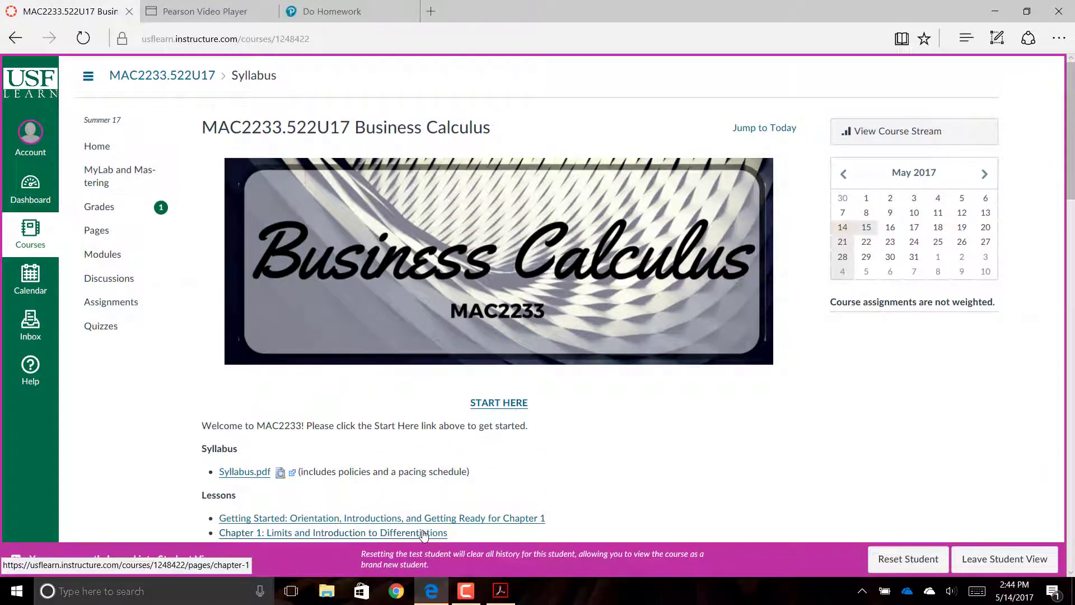
scroll(424, 535, "down", 3)
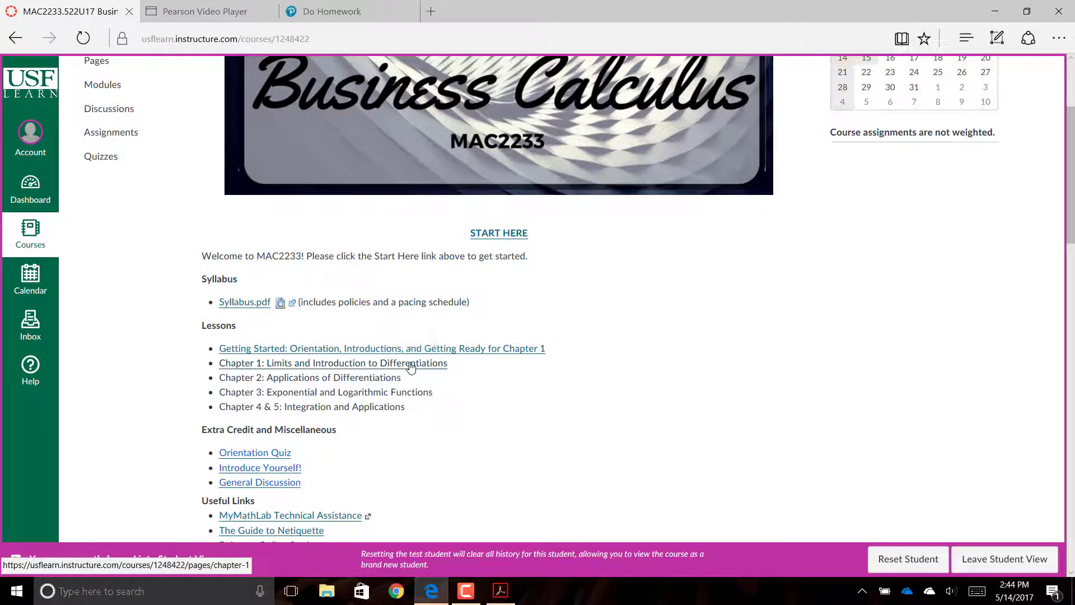
scroll(411, 367, "down", 3)
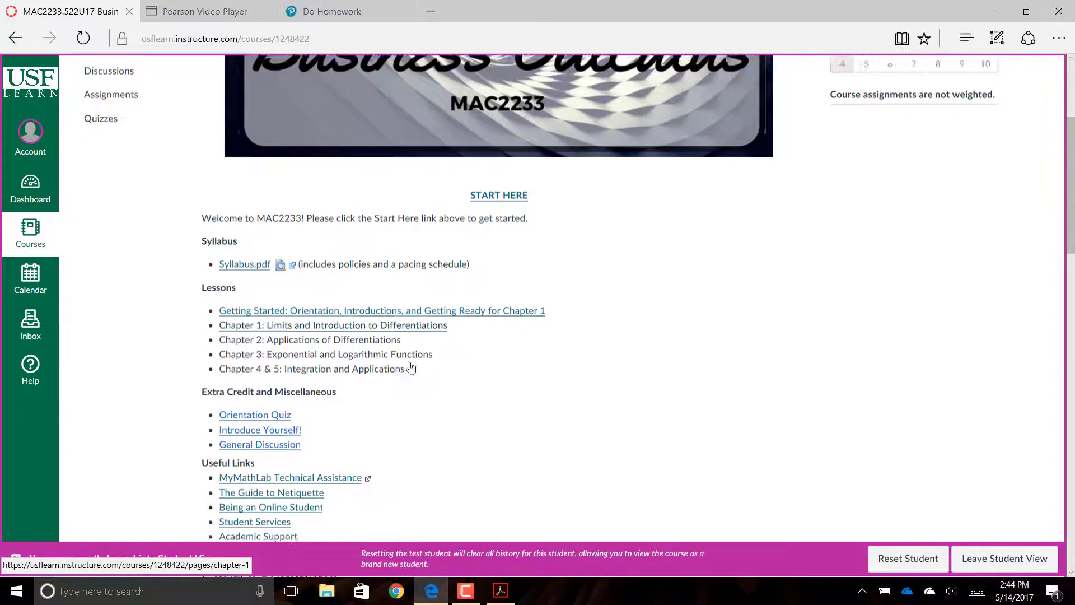
scroll(411, 367, "up", 7)
scroll(411, 368, "down", 1)
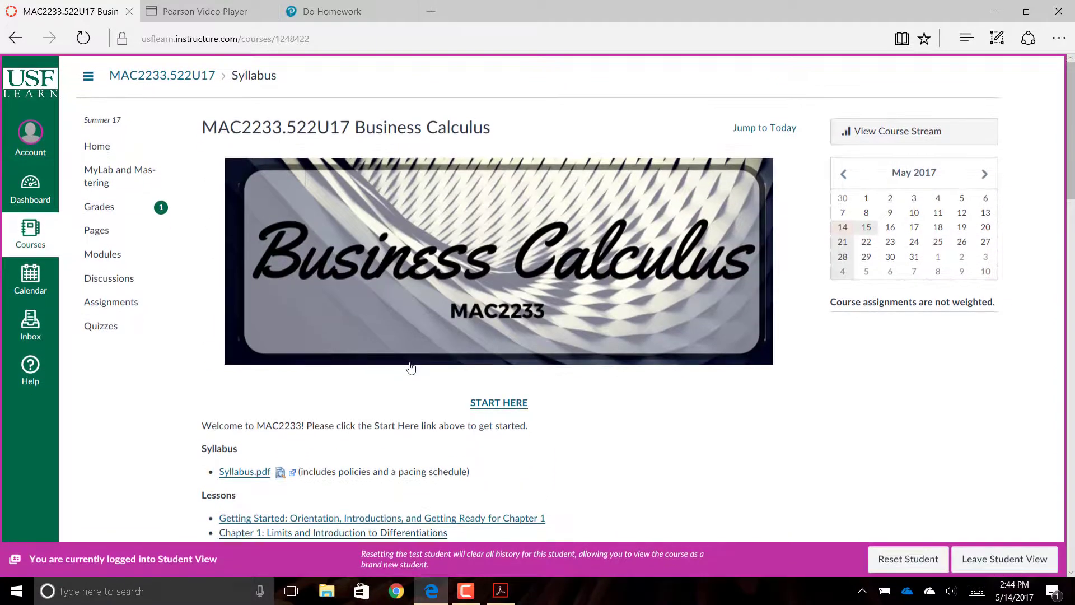
- Scroll through the Course Summary and open the Chapter 1 lesson page
scroll(412, 367, "down", 6)
scroll(412, 367, "up", 4)
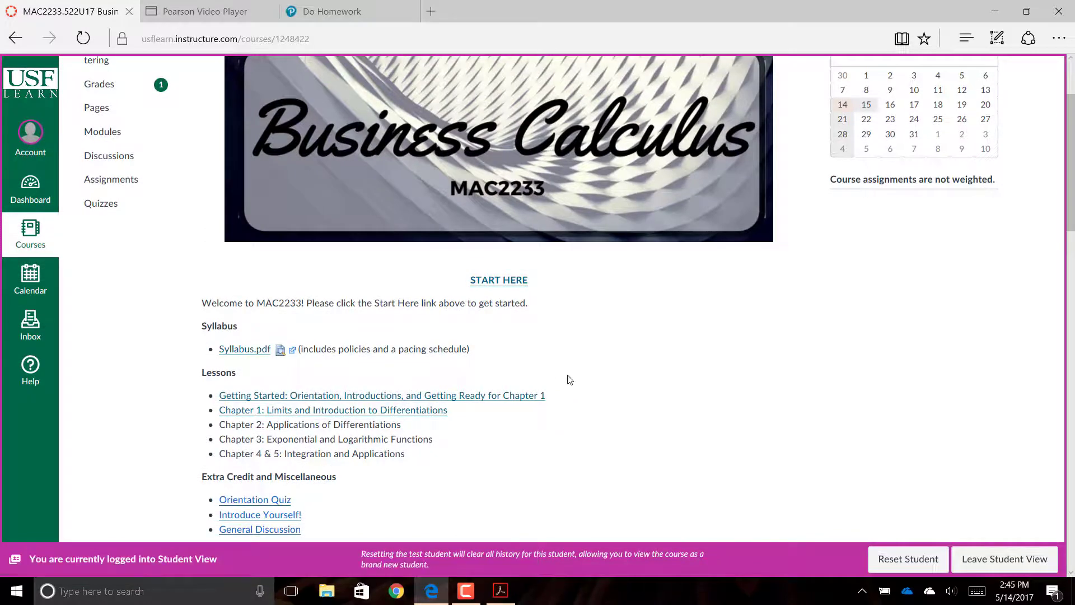
scroll(569, 378, "down", 3)
scroll(569, 380, "down", 15)
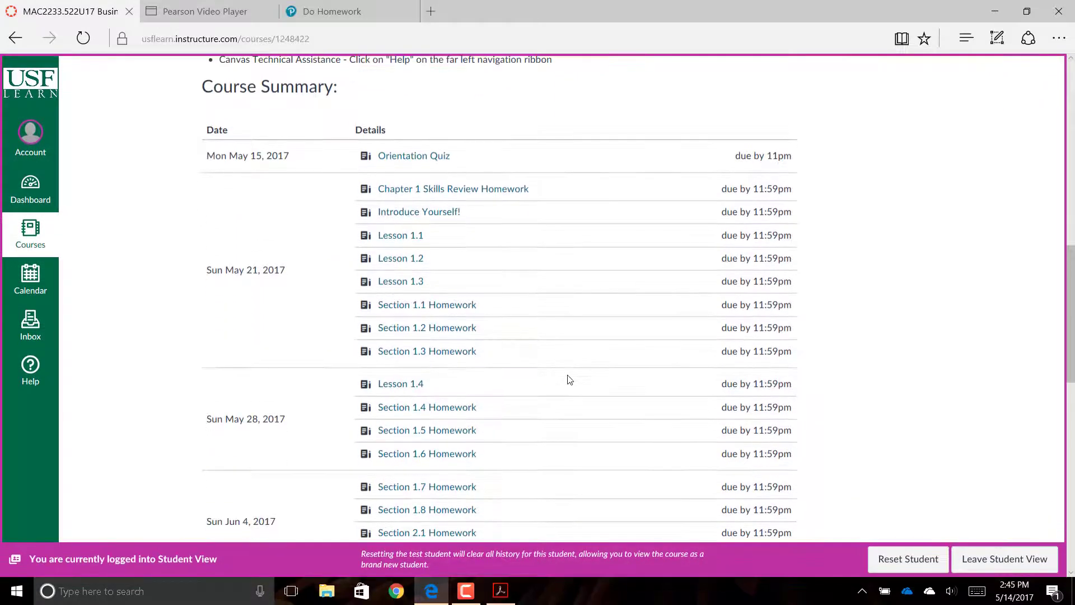
scroll(569, 380, "up", 12)
scroll(569, 380, "down", 12)
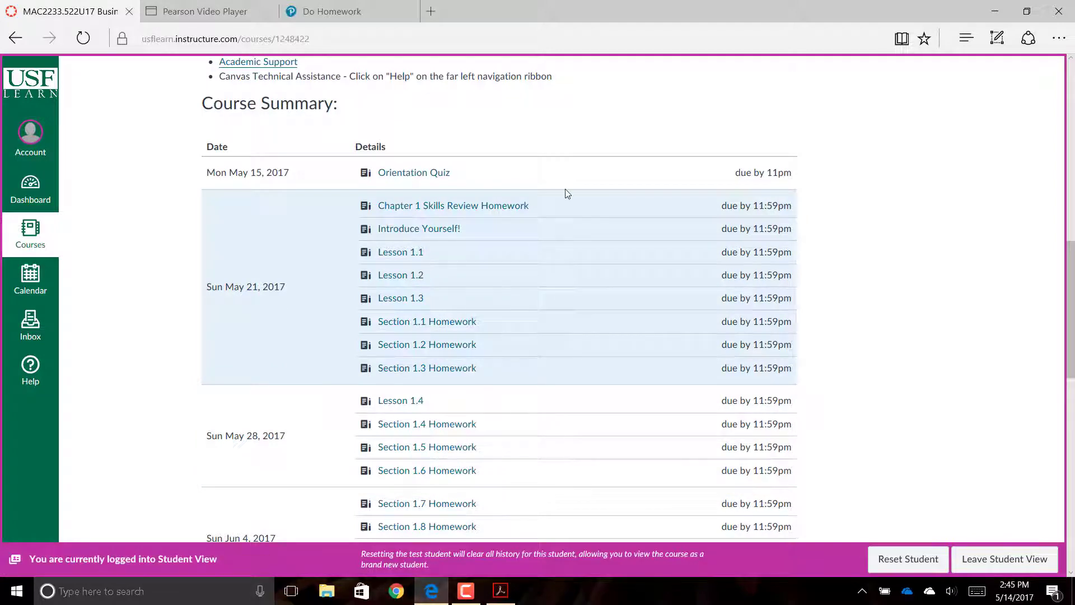
scroll(373, 324, "up", 10)
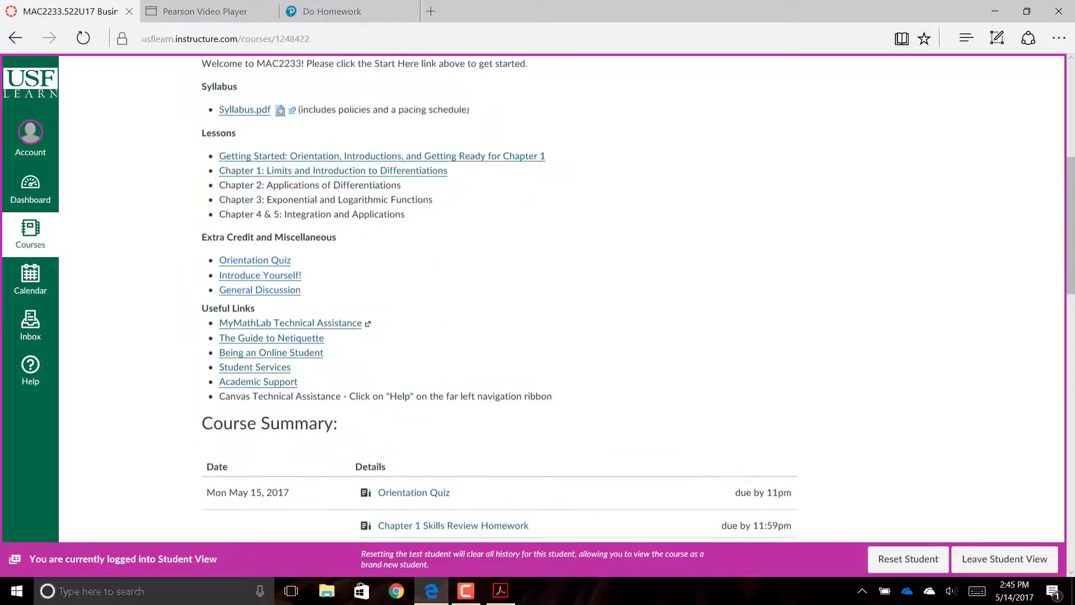
scroll(538, 314, "down", 5)
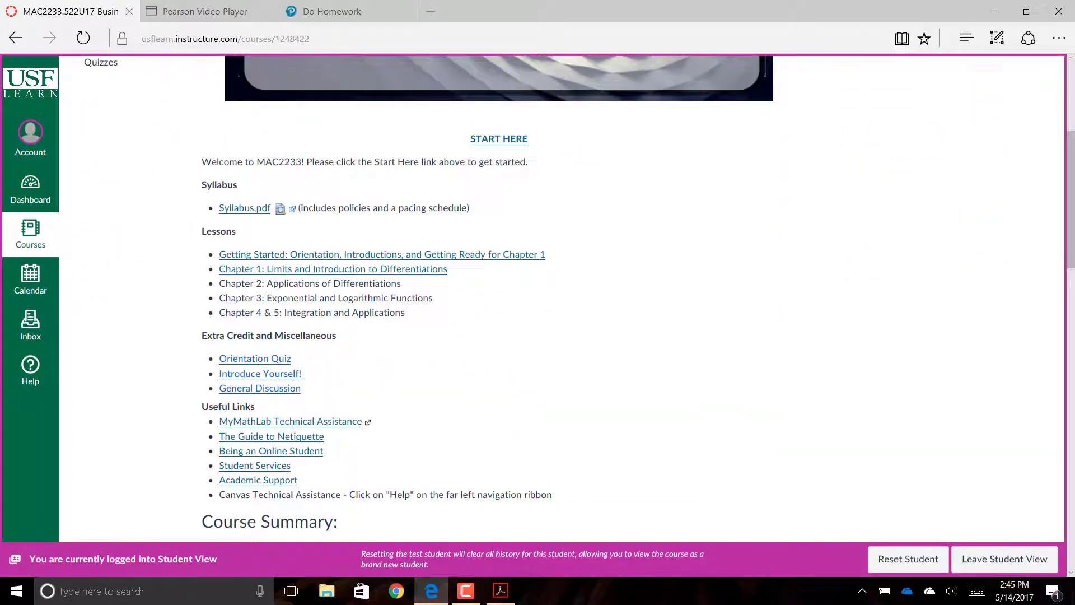
left_click(433, 274)
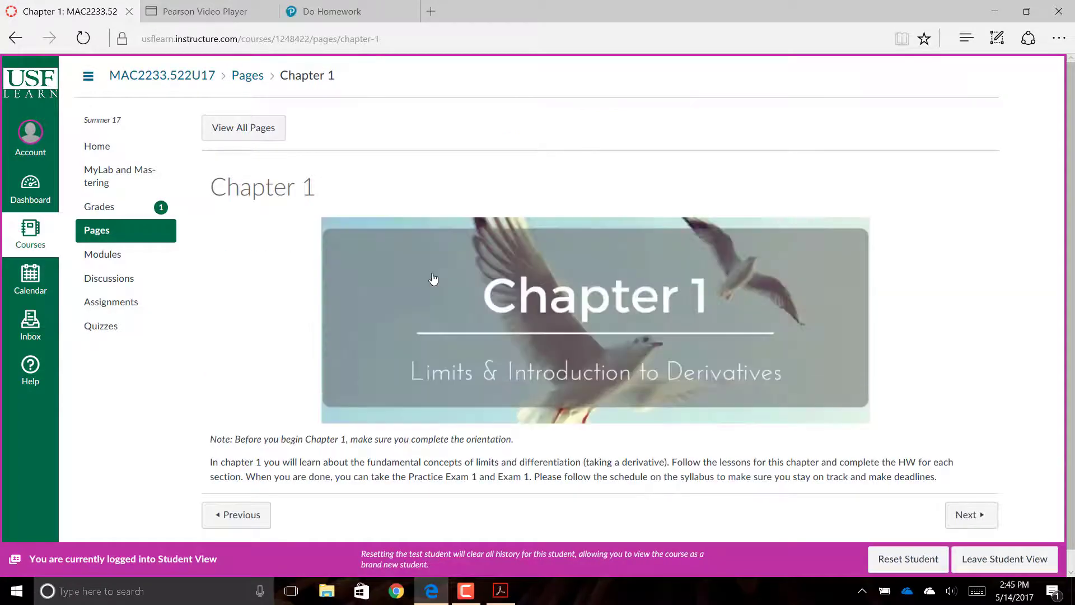
- Scroll down the Lesson 1.1 quiz page past the two limit videos to the Take the Quiz button
scroll(433, 279, "down", 1)
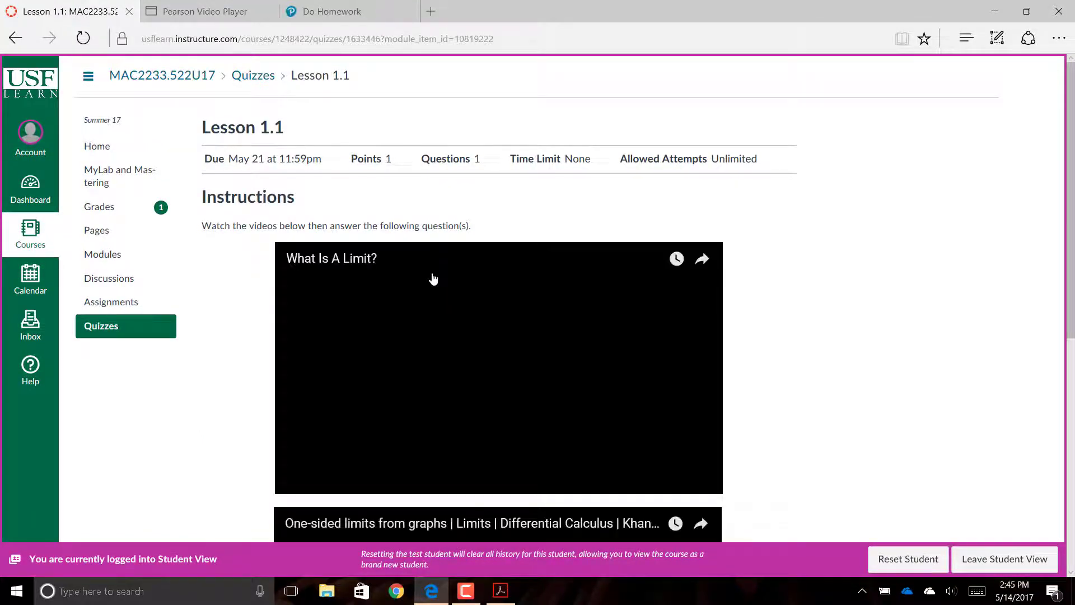
scroll(433, 279, "down", 4)
scroll(433, 278, "down", 2)
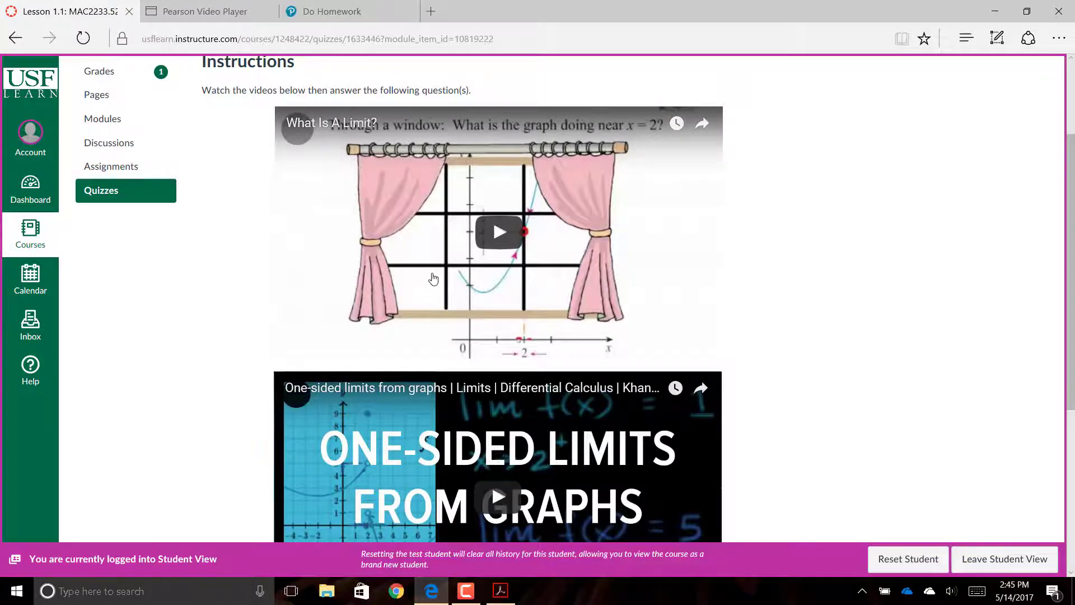
scroll(433, 278, "down", 4)
scroll(433, 278, "down", 2)
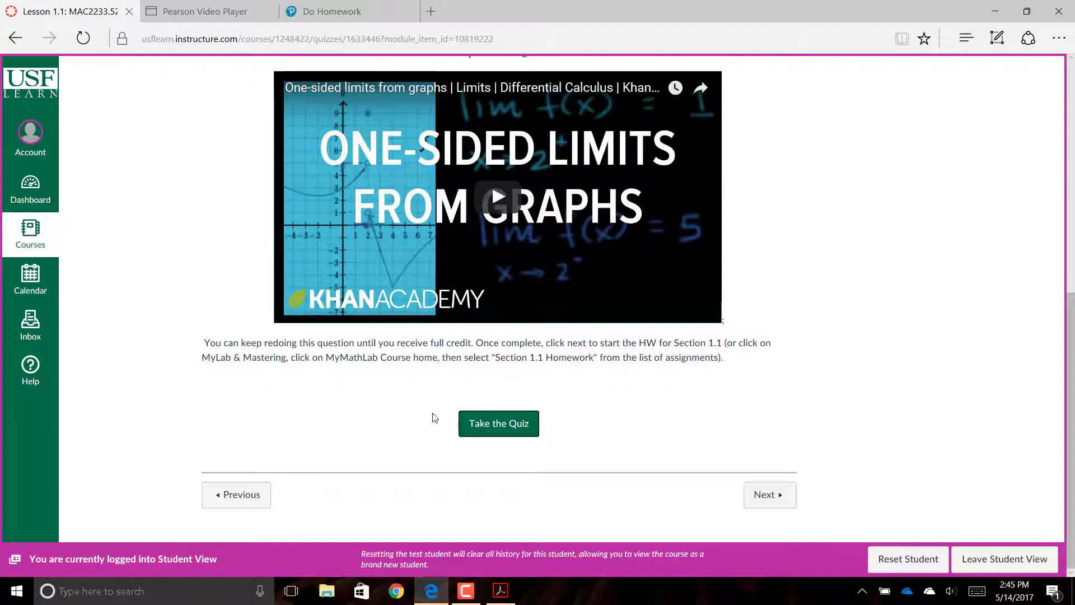
left_click(523, 428)
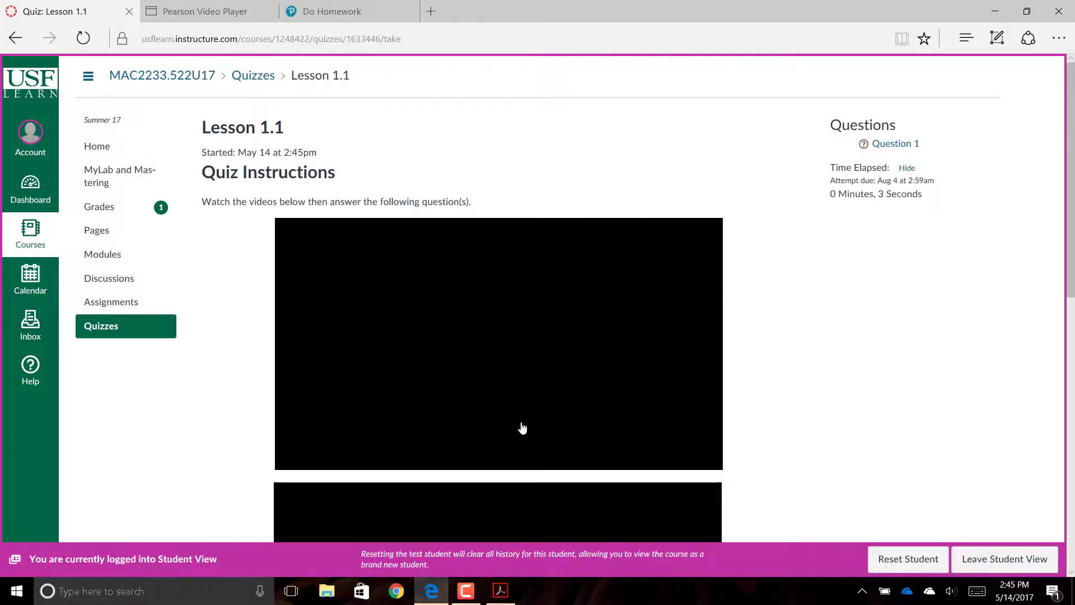
scroll(522, 428, "down", 9)
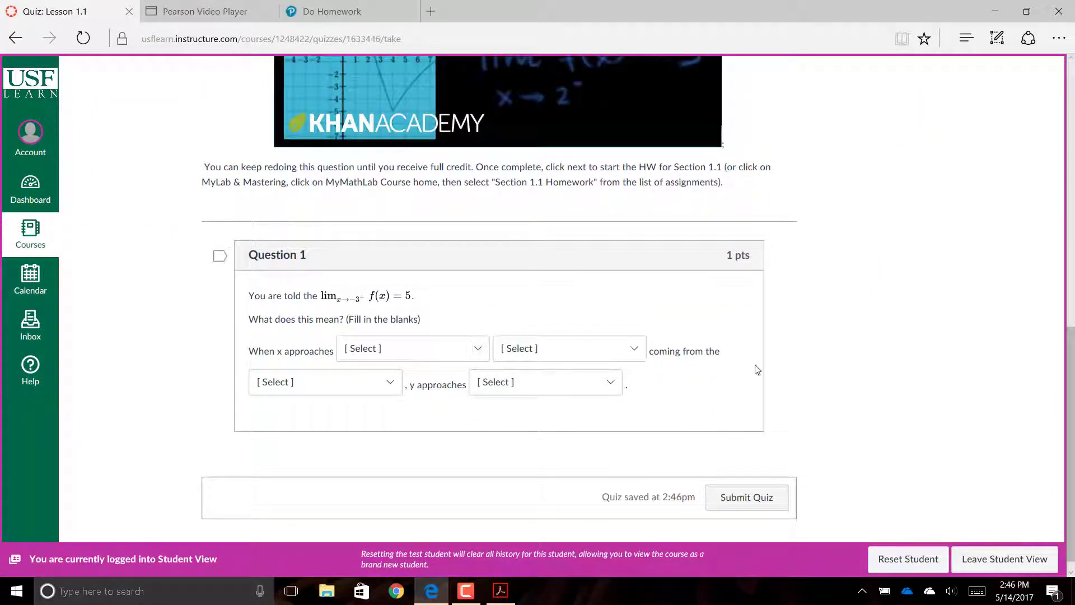
left_click(419, 348)
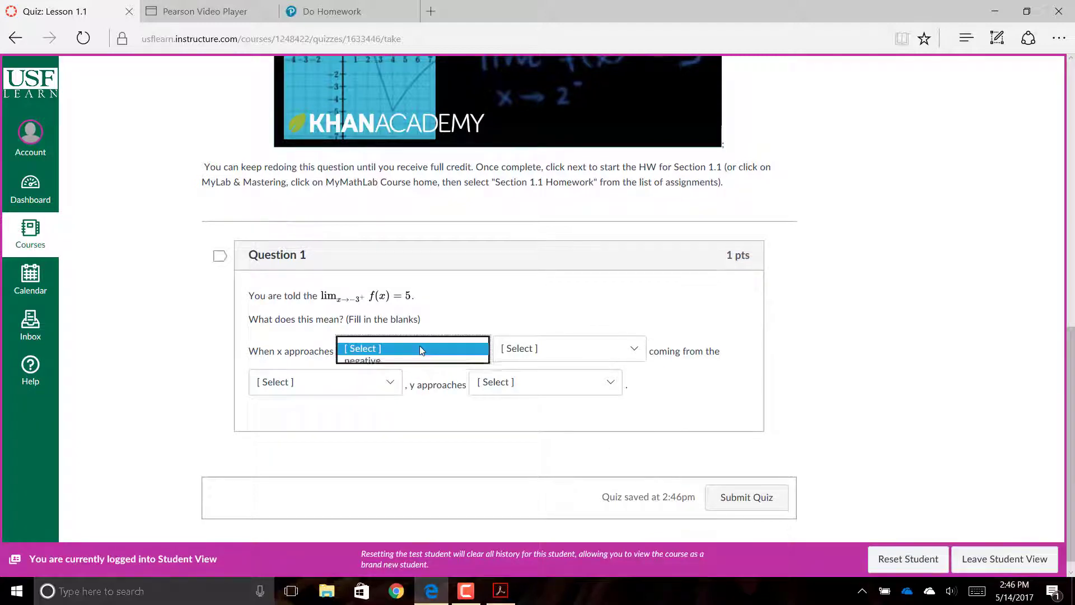
left_click(514, 355)
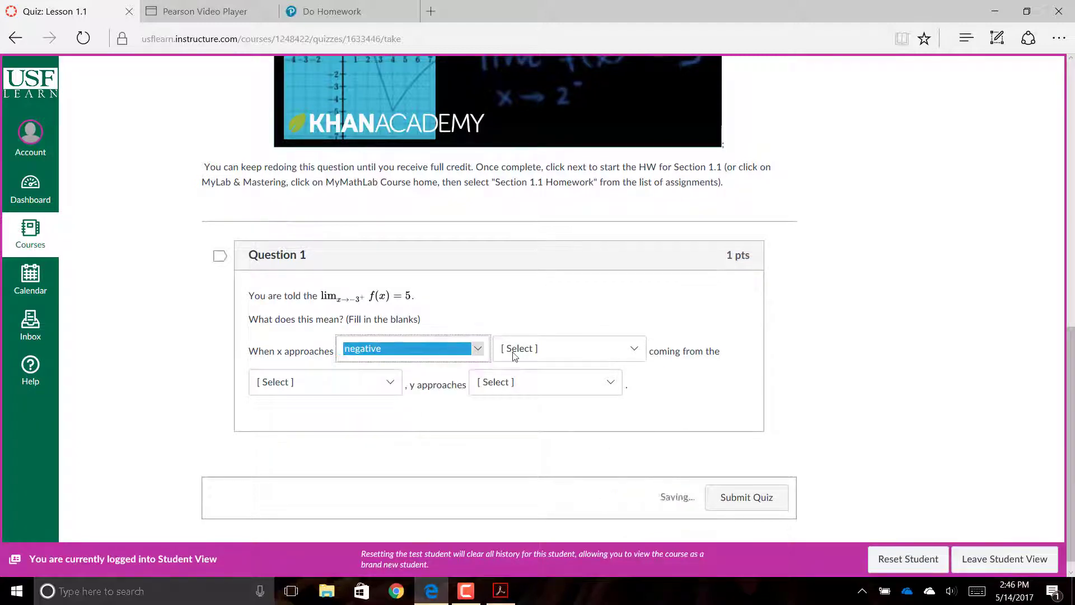
left_click(515, 356)
left_click(512, 361)
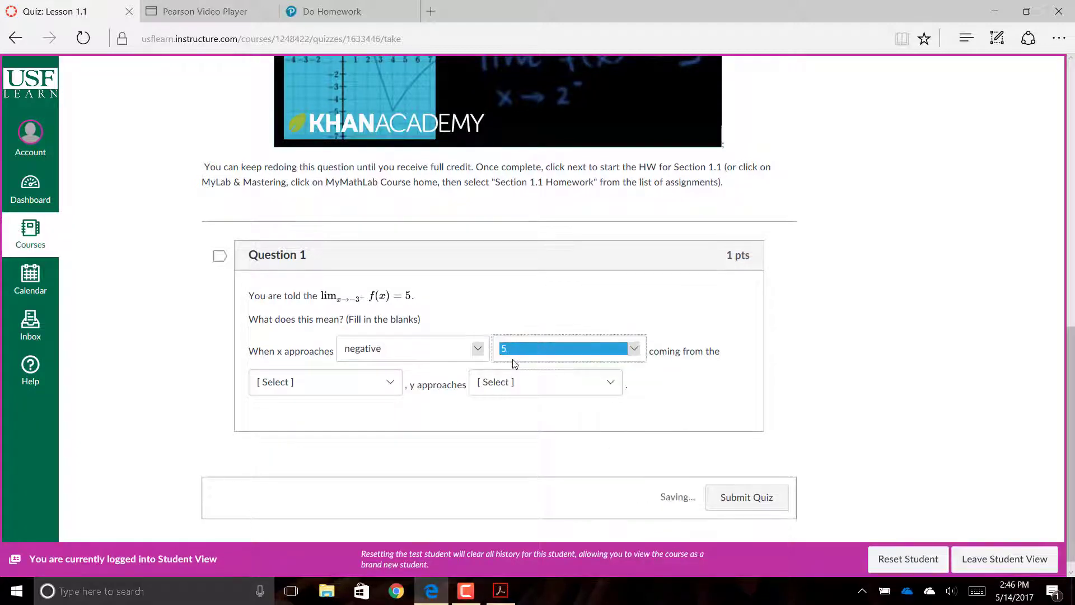
left_click(372, 395)
left_click(381, 394)
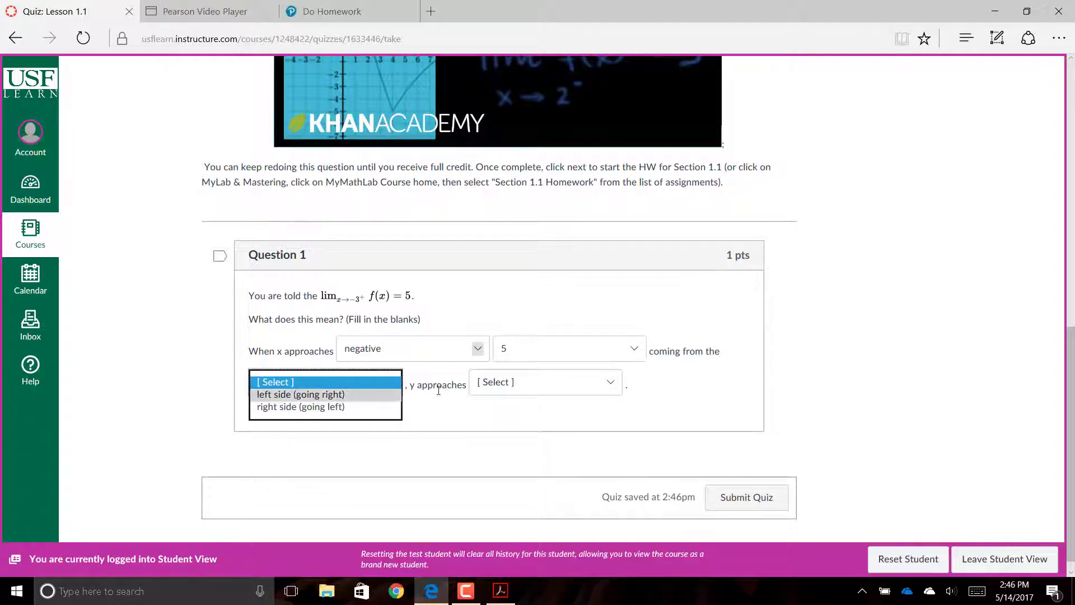
left_click(488, 388)
left_click(487, 395)
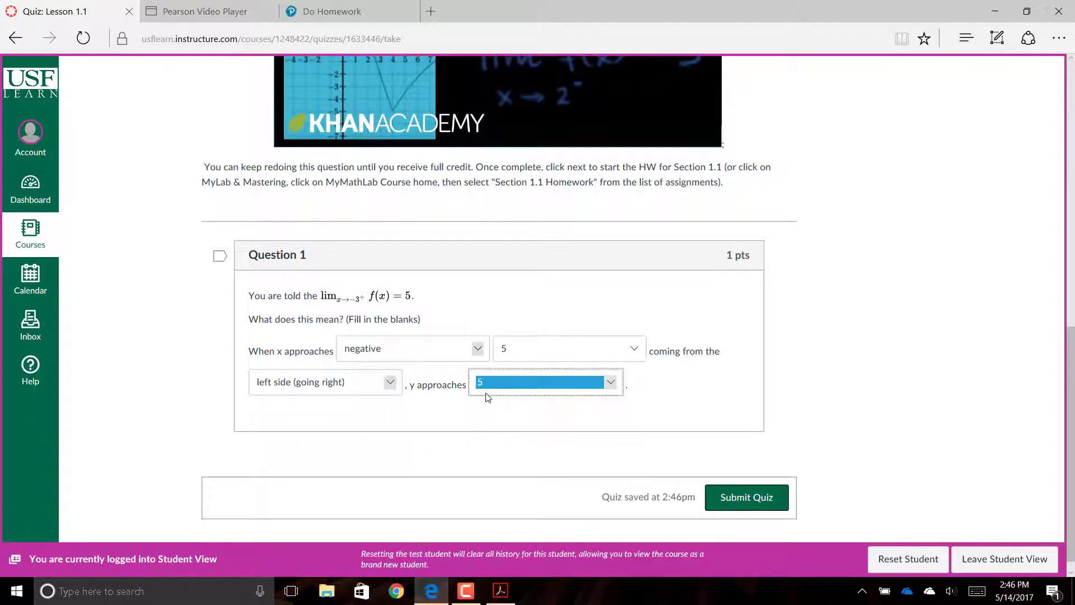
left_click(742, 503)
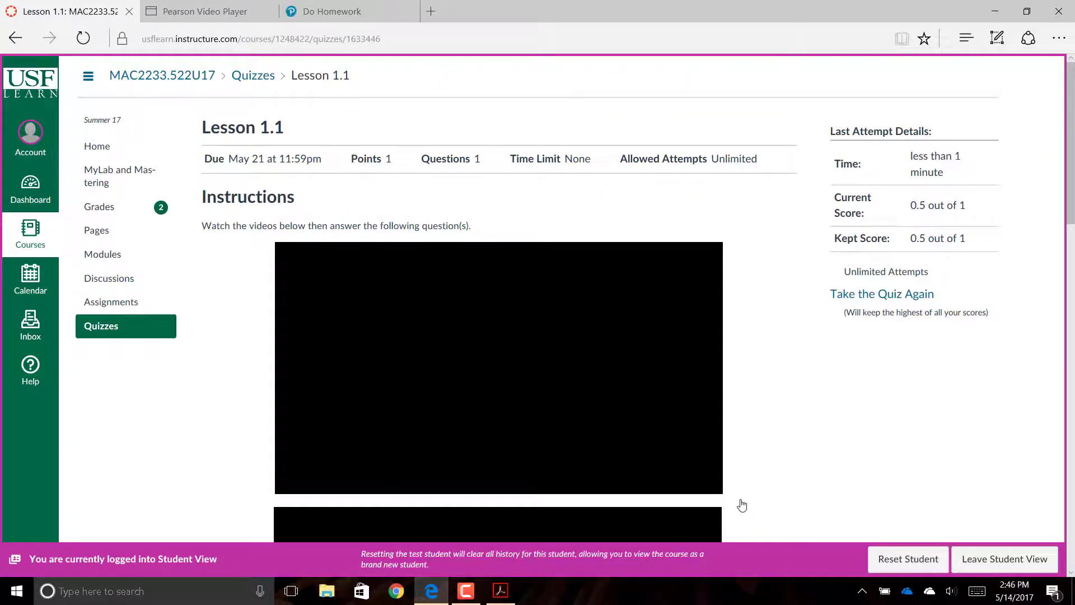
scroll(742, 506, "down", 10)
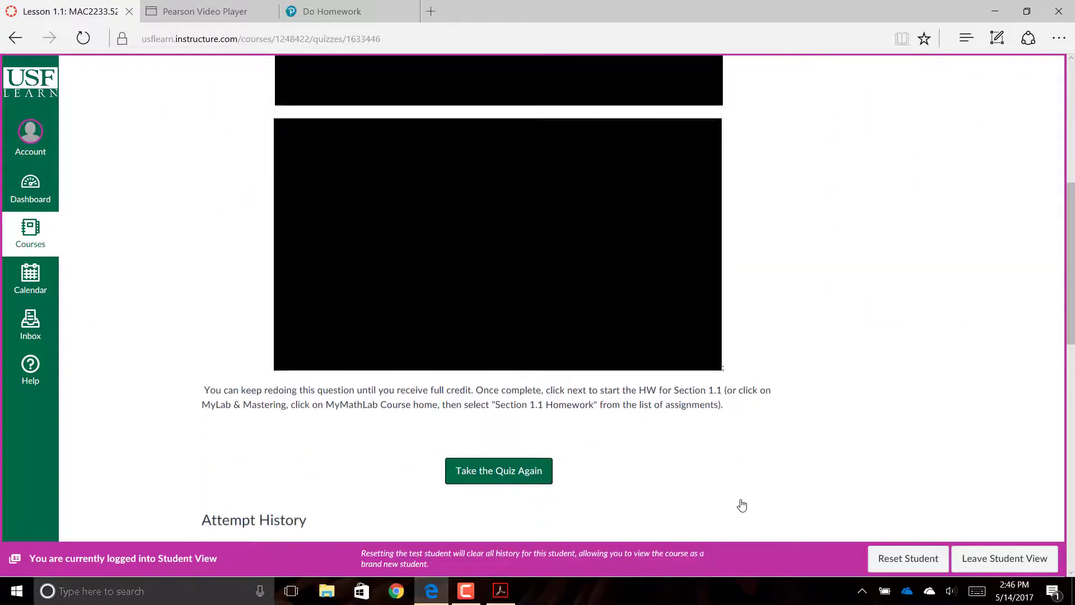
scroll(742, 505, "up", 10)
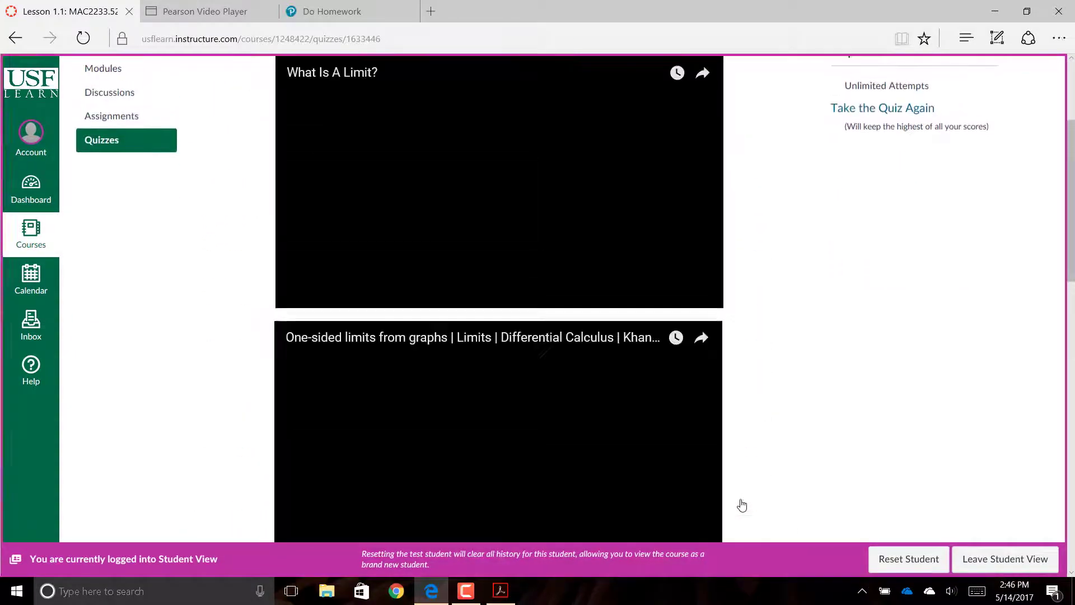
scroll(742, 505, "down", 12)
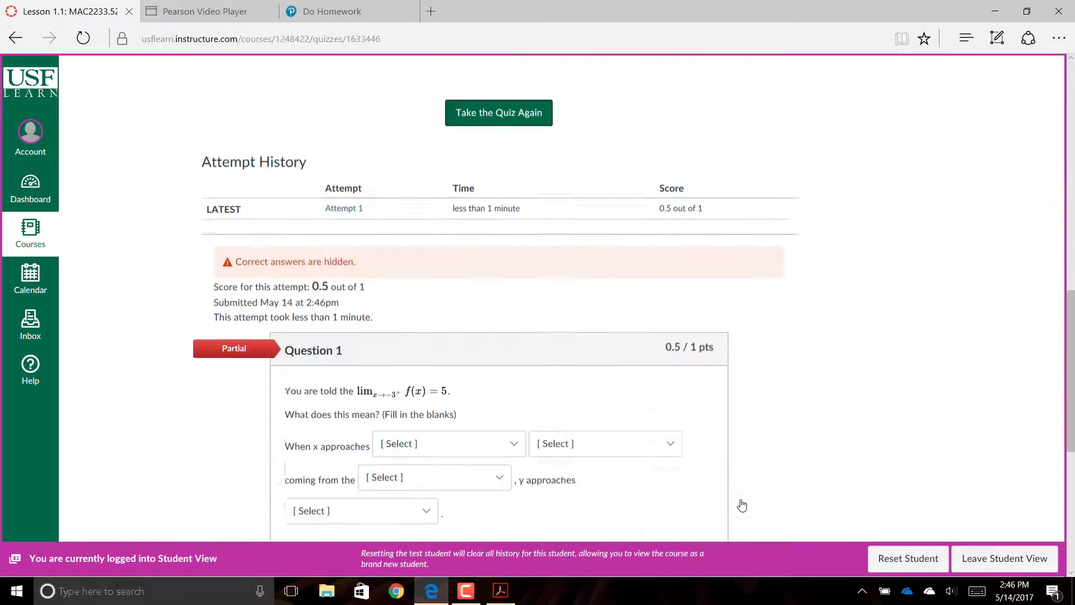
scroll(742, 506, "down", 2)
scroll(743, 505, "up", 12)
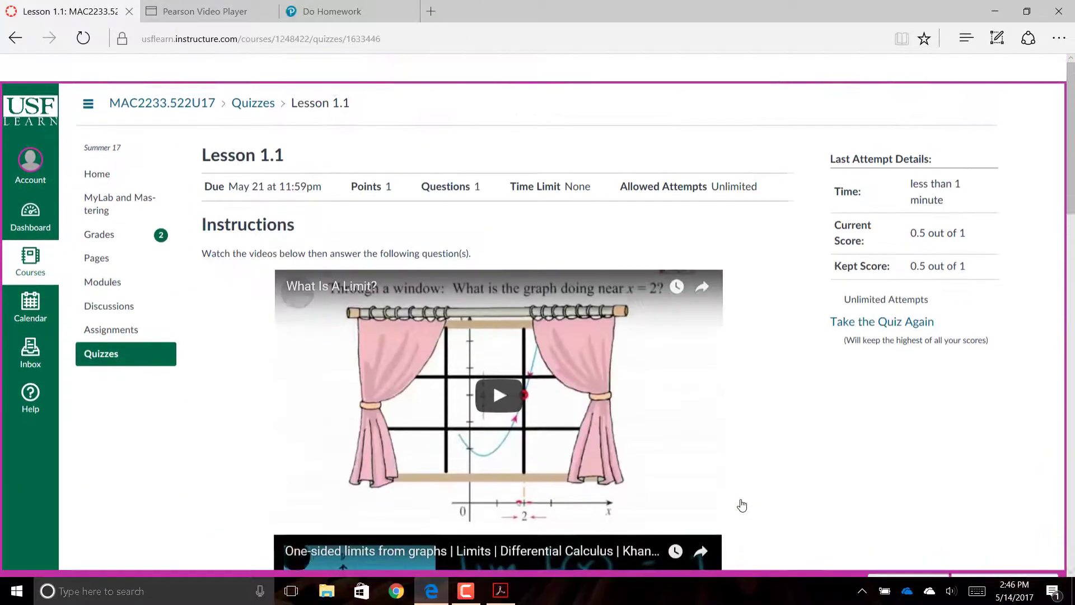
scroll(742, 505, "down", 6)
scroll(743, 505, "down", 7)
scroll(742, 505, "up", 3)
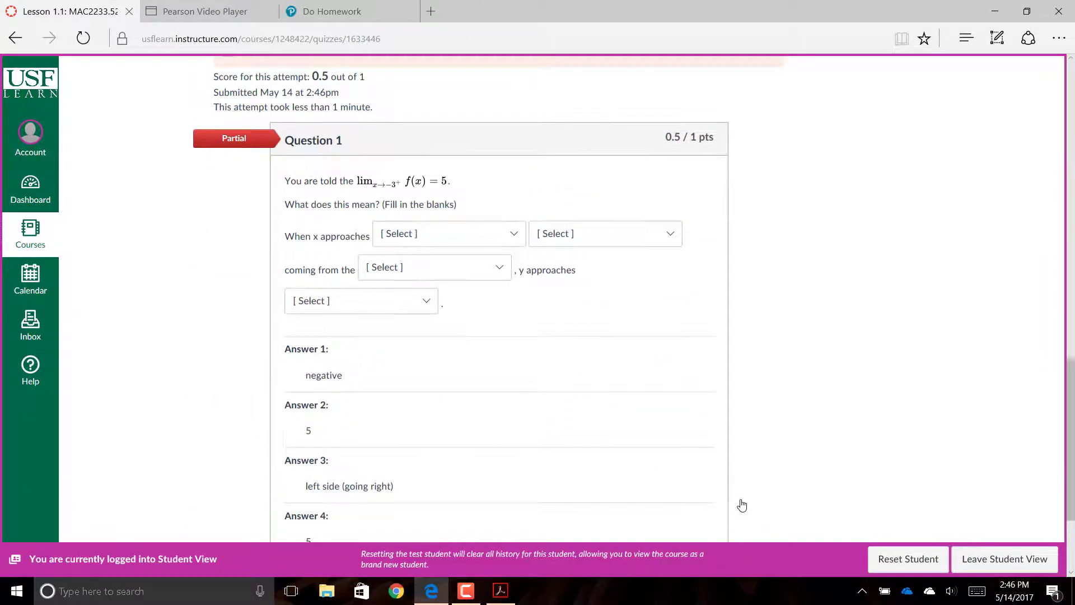
scroll(742, 506, "up", 4)
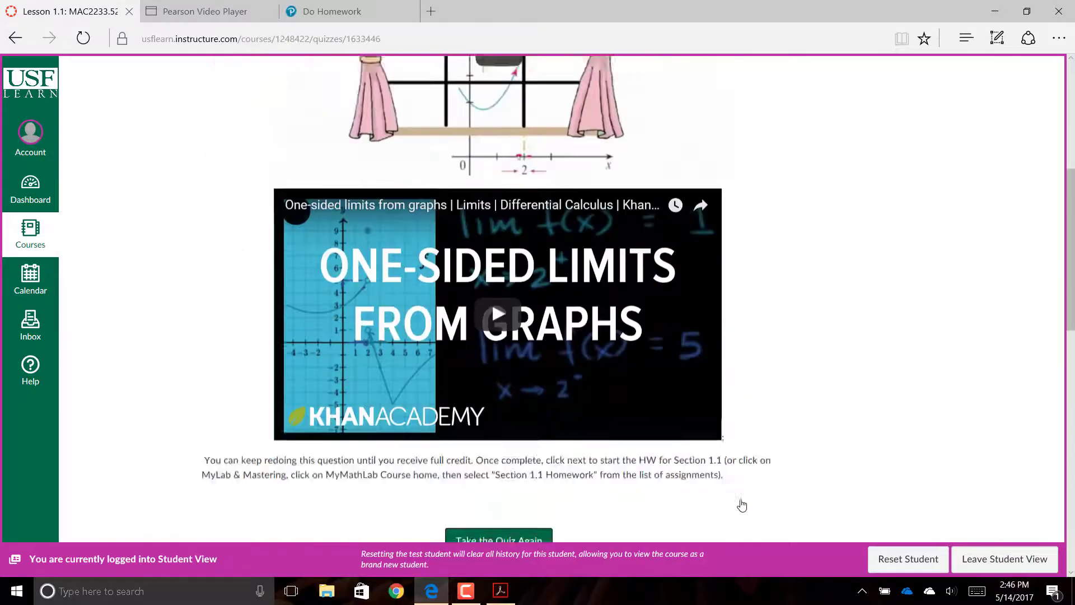
scroll(742, 505, "down", 6)
scroll(742, 505, "up", 1)
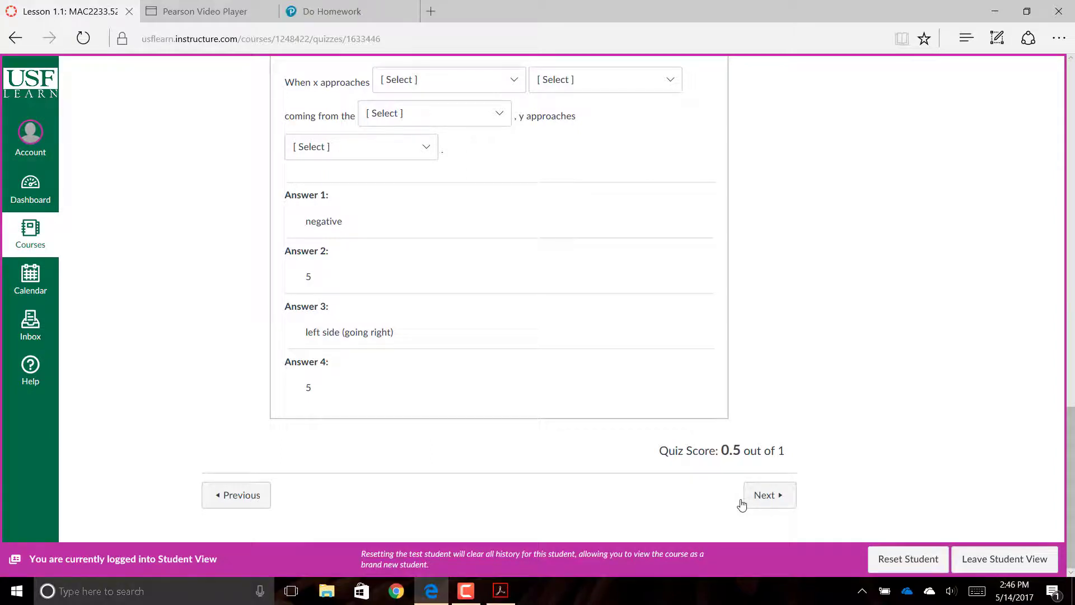
- Go on to the Section 1.1 Homework assignment and scroll through its content
left_click(742, 504)
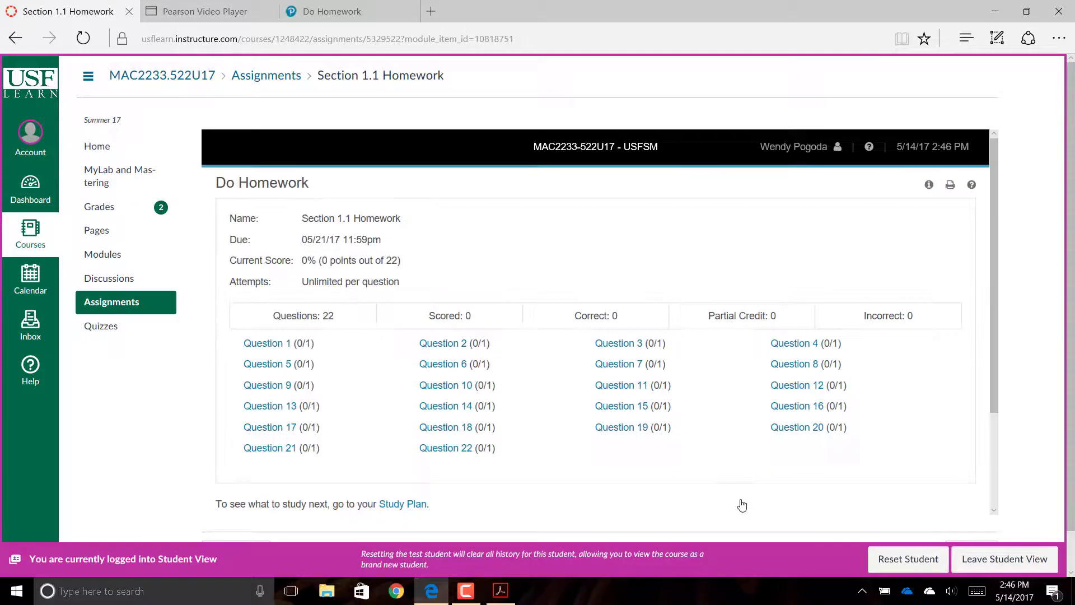
scroll(743, 505, "down", 2)
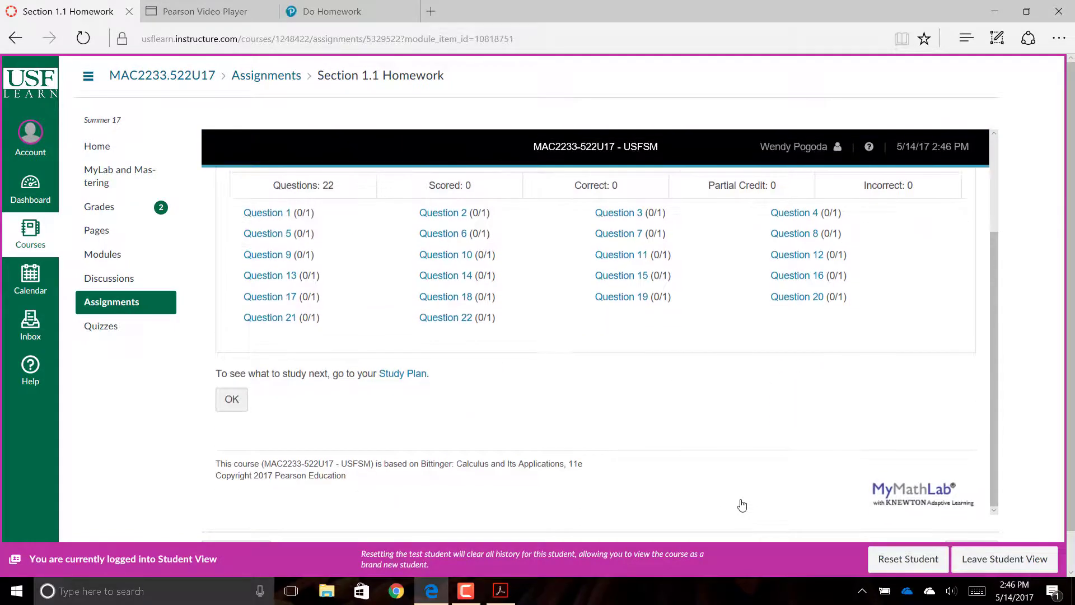
scroll(742, 506, "down", 1)
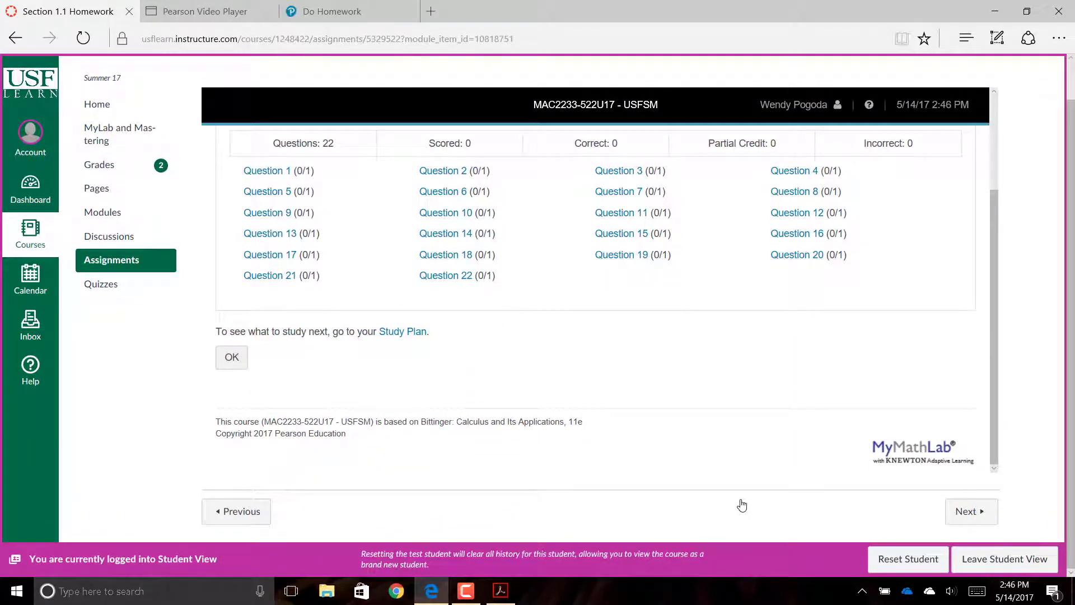
- Advance through the Lesson 1.2 quiz page to the Section 1.2 Homework assignment
key("Tab")
key("Return")
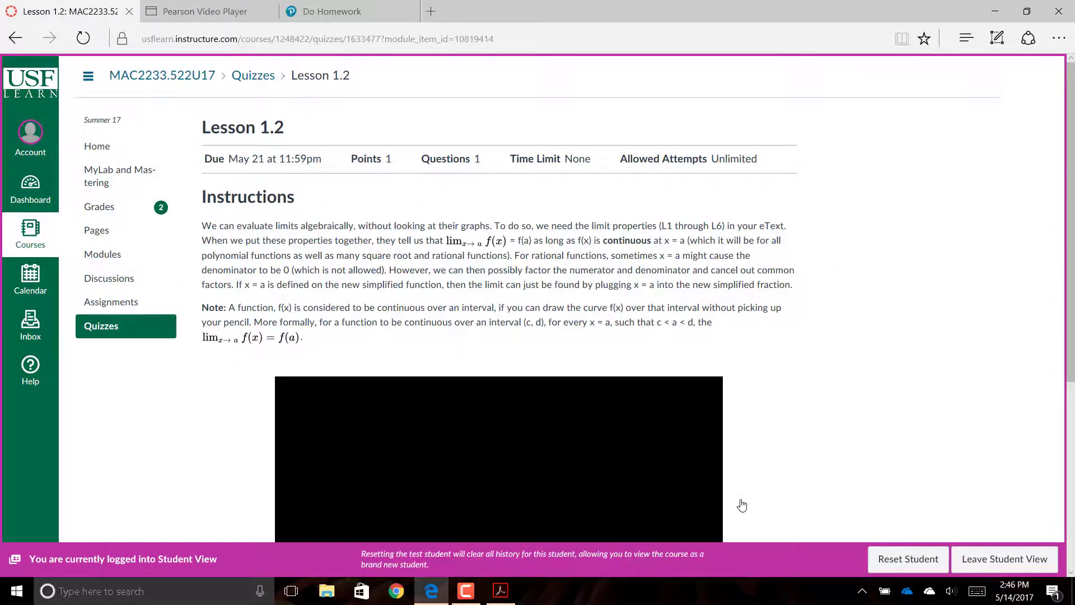
scroll(743, 505, "down", 5)
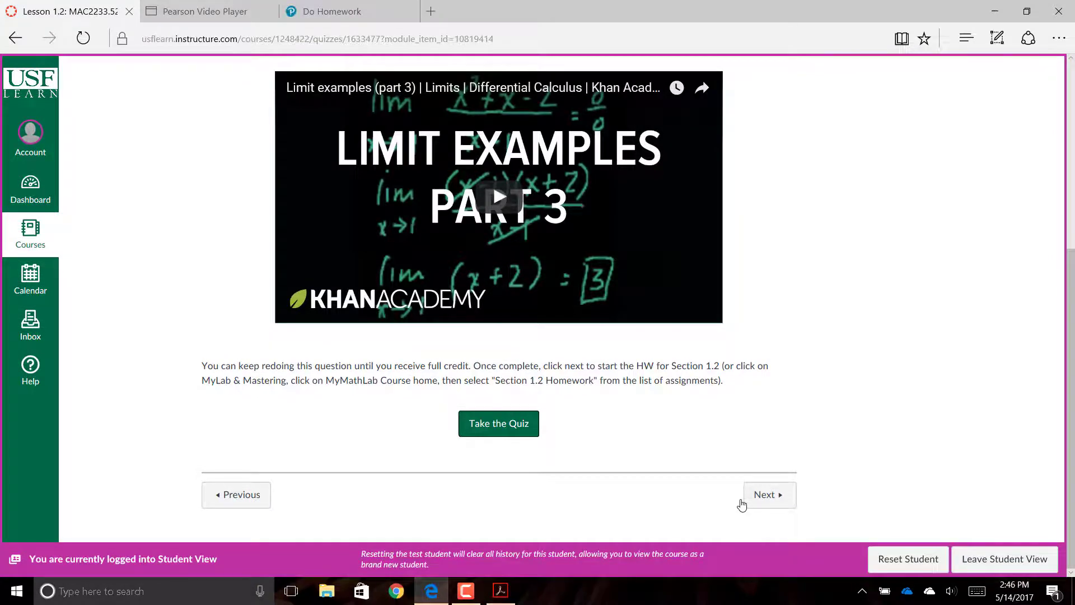
left_click(742, 504)
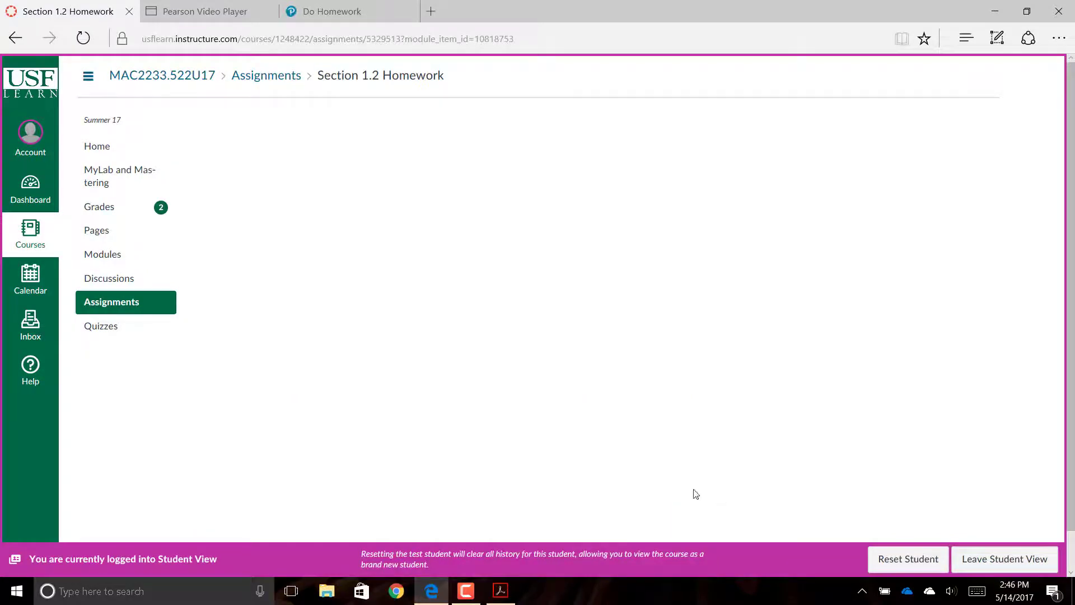
- Return to the Business Calculus course home page and scroll over the syllabus
left_click(102, 152)
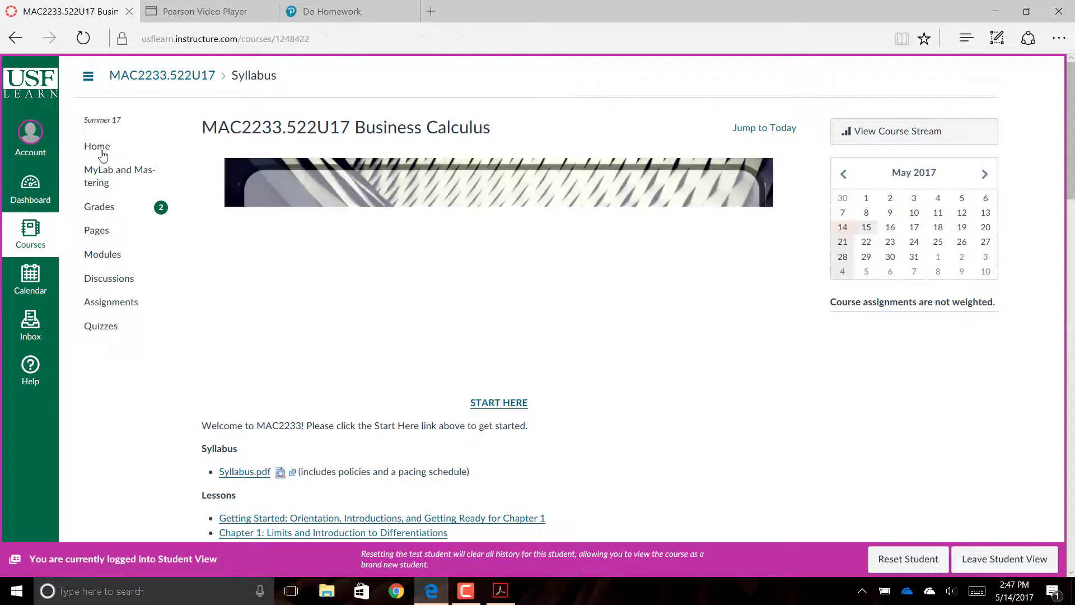
scroll(102, 156, "down", 1)
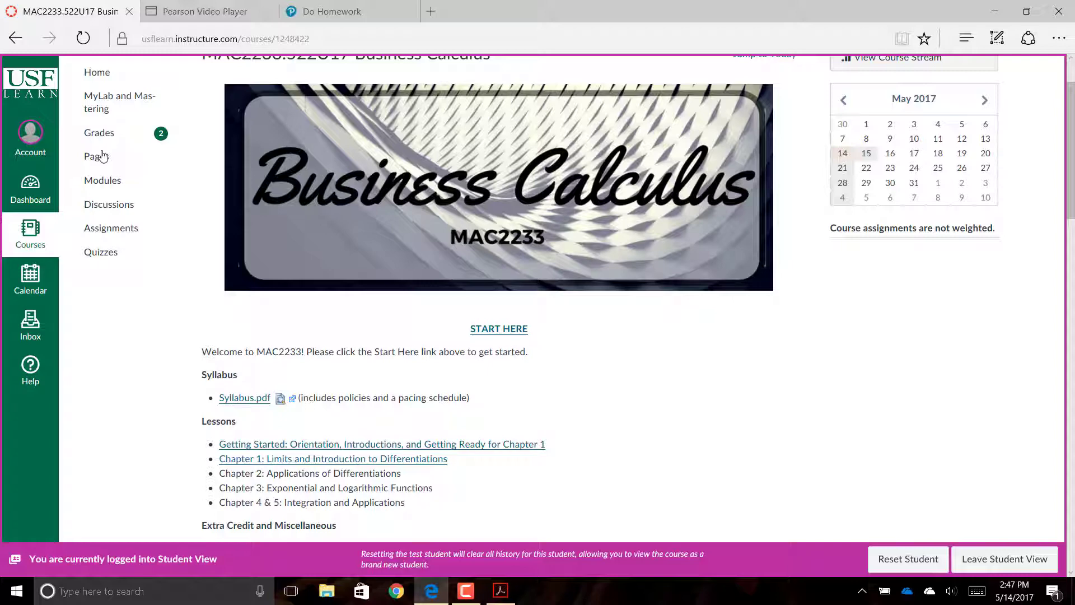
scroll(103, 155, "up", 1)
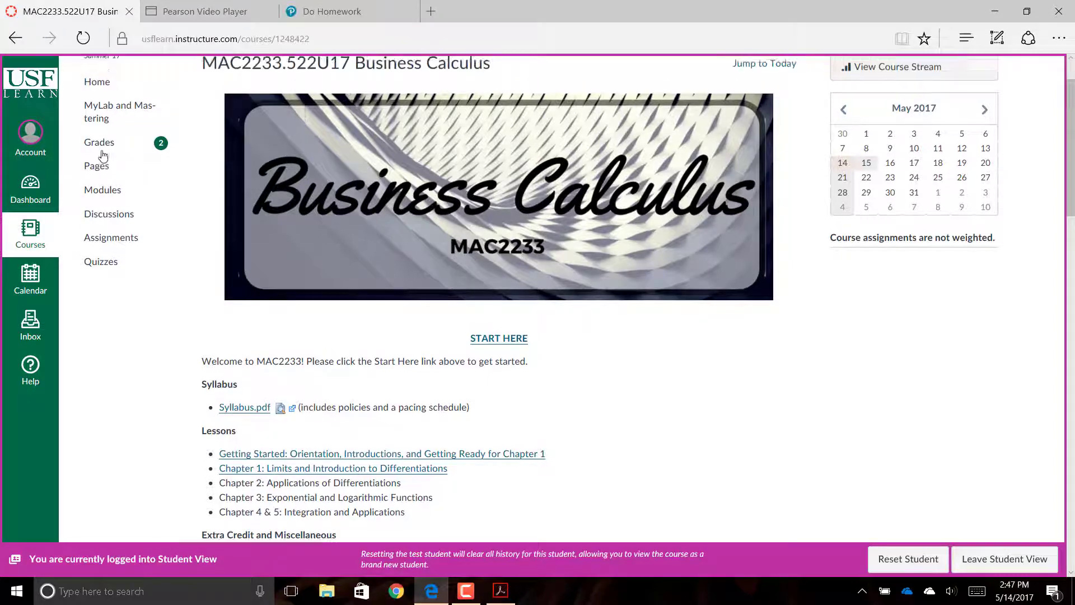
scroll(102, 156, "down", 2)
scroll(103, 155, "up", 2)
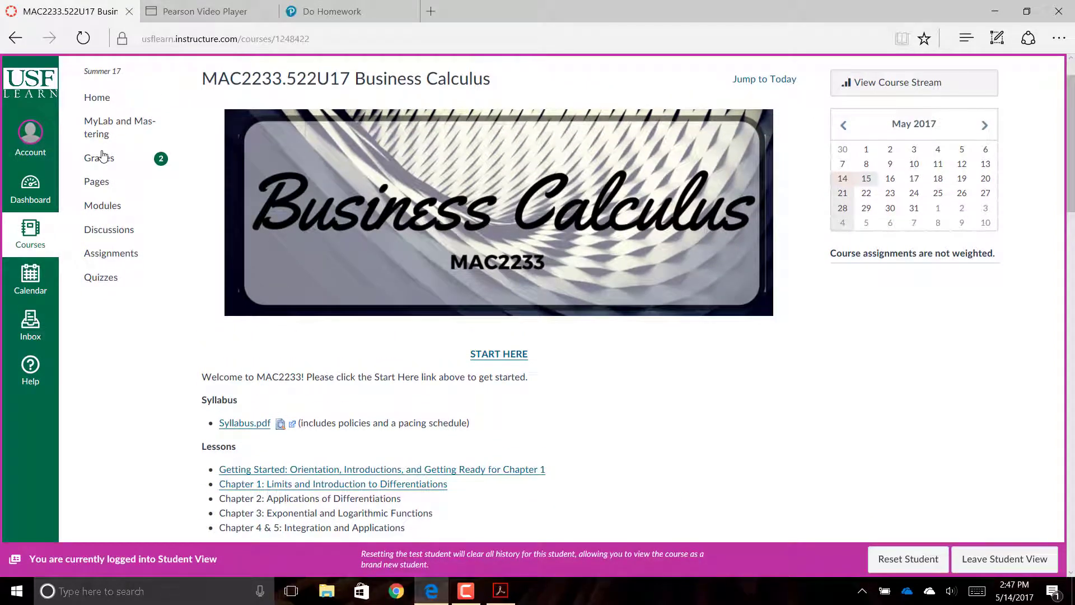
- Browse the Modules list through the Chapter 1 lessons and homework due dates
left_click(102, 207)
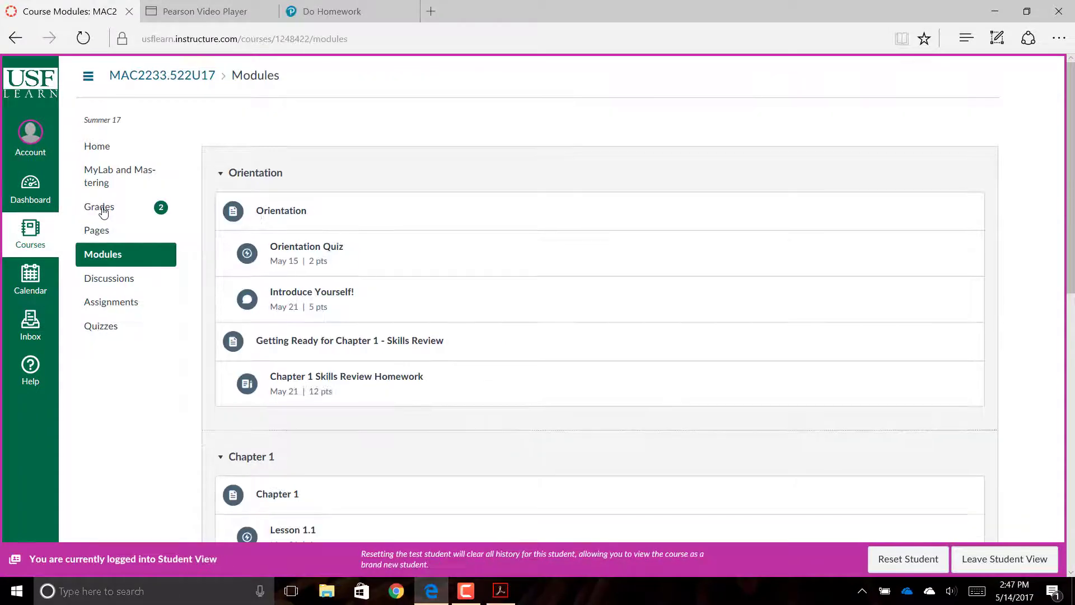
scroll(104, 211, "down", 4)
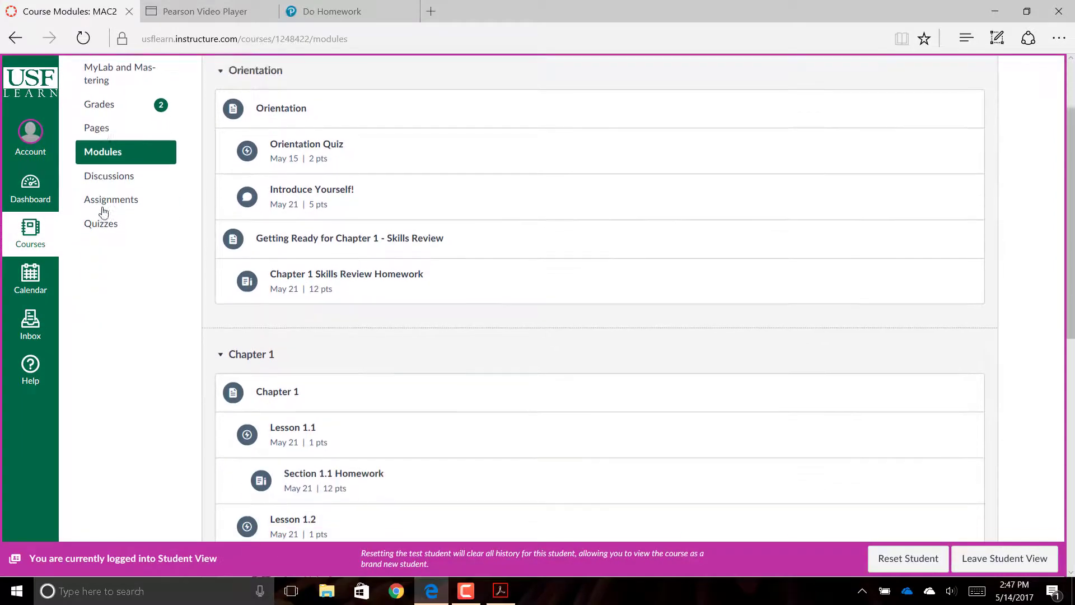
scroll(103, 211, "up", 3)
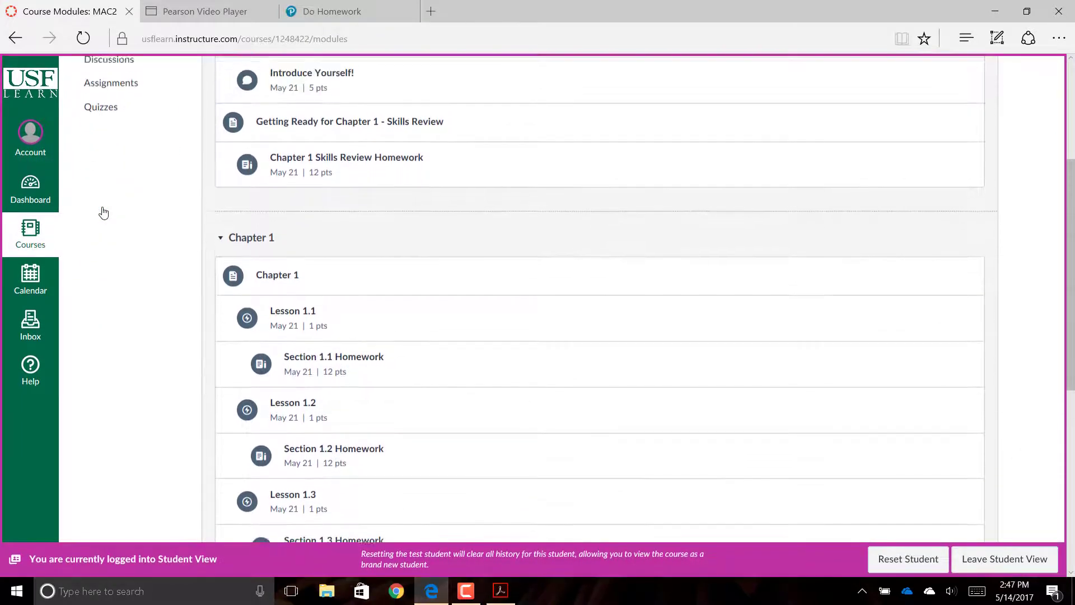
scroll(103, 212, "down", 5)
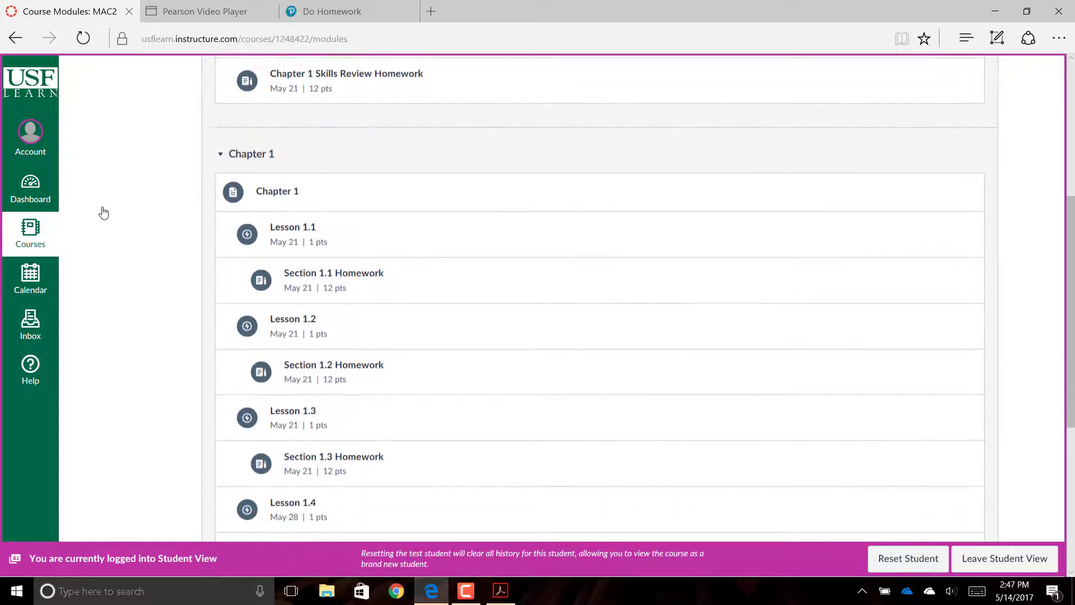
scroll(103, 211, "down", 1)
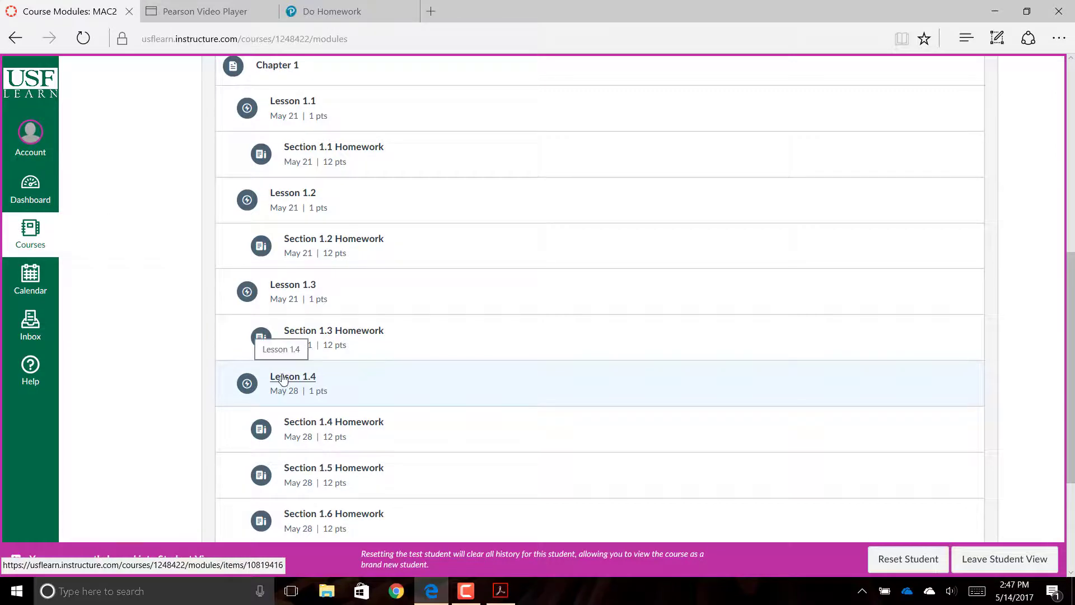
- Look over the Lesson 1.2 quiz instructions, then go back to the course home page
left_click(283, 196)
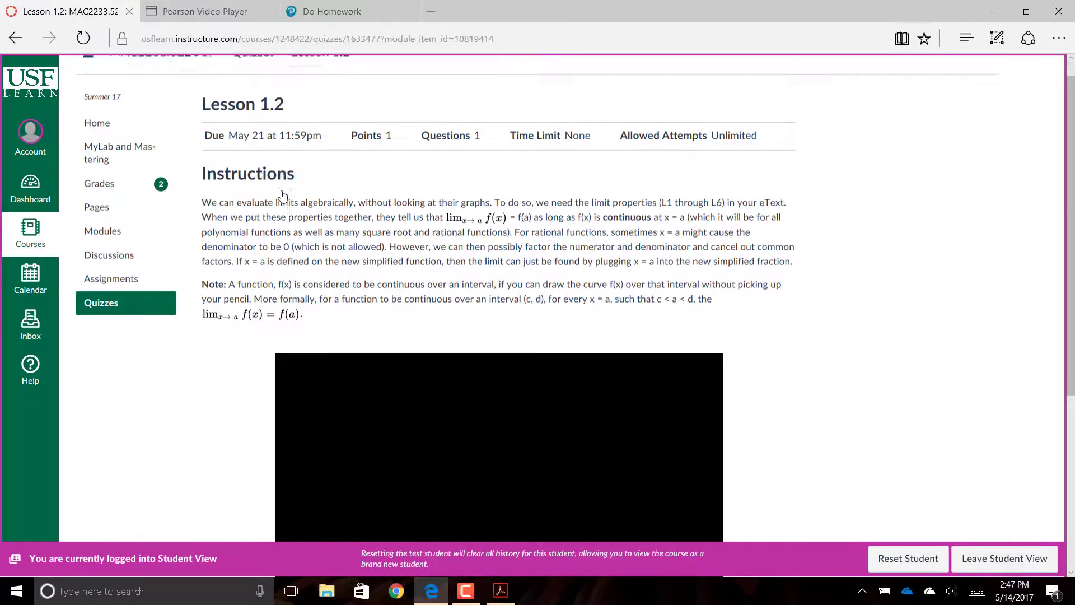
scroll(281, 235, "down", 3)
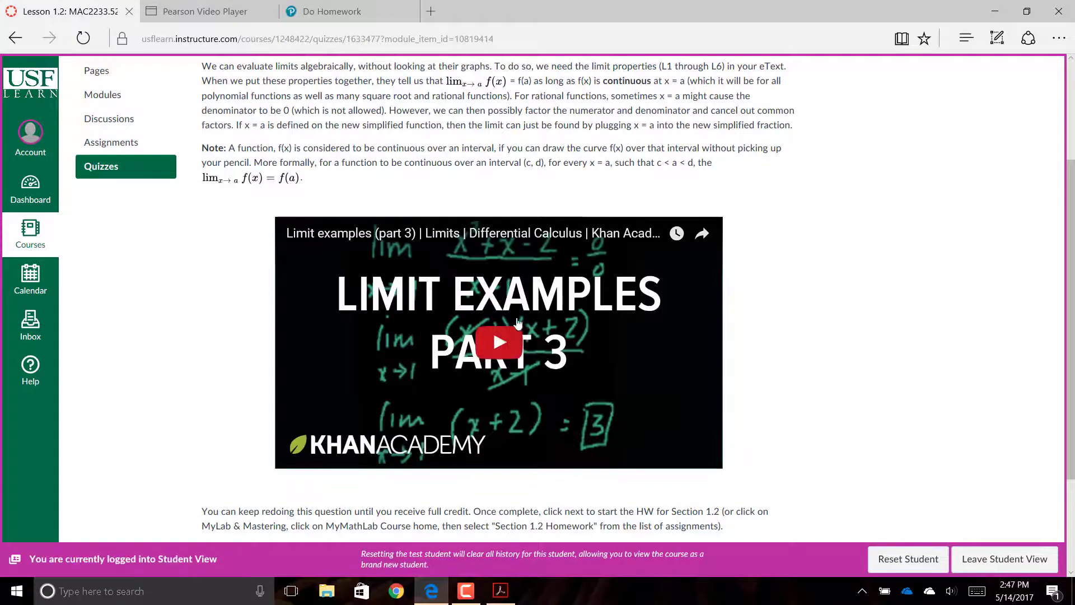
scroll(888, 377, "up", 3)
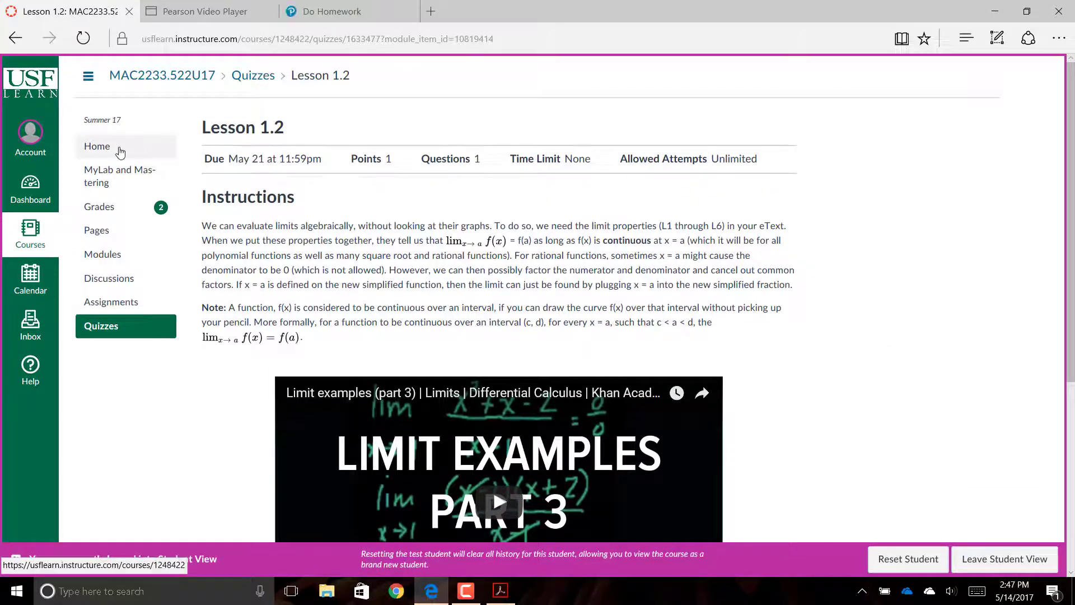
left_click(97, 146)
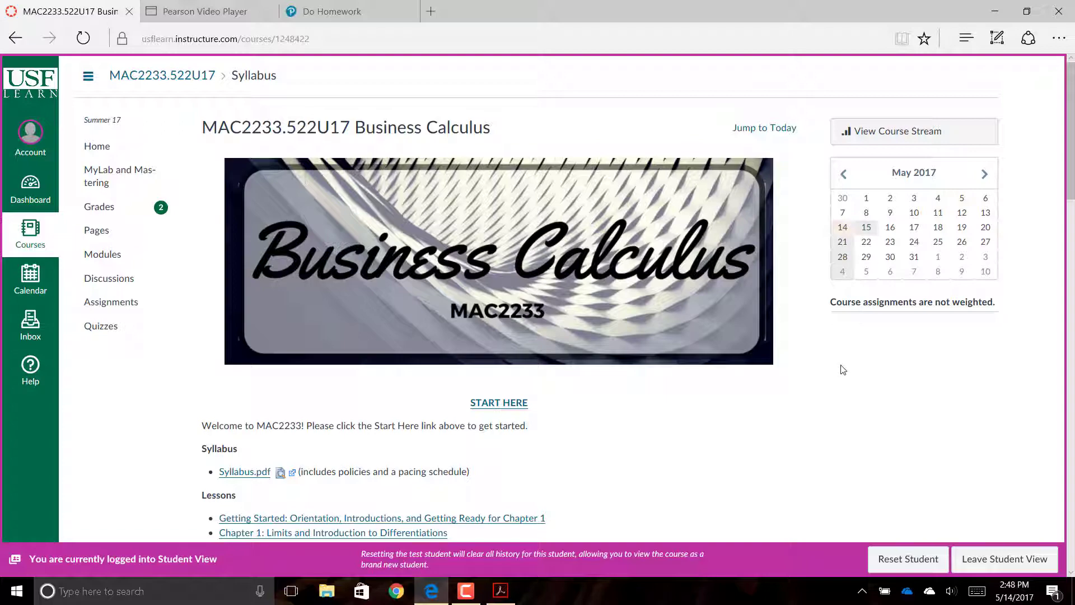
scroll(843, 370, "down", 20)
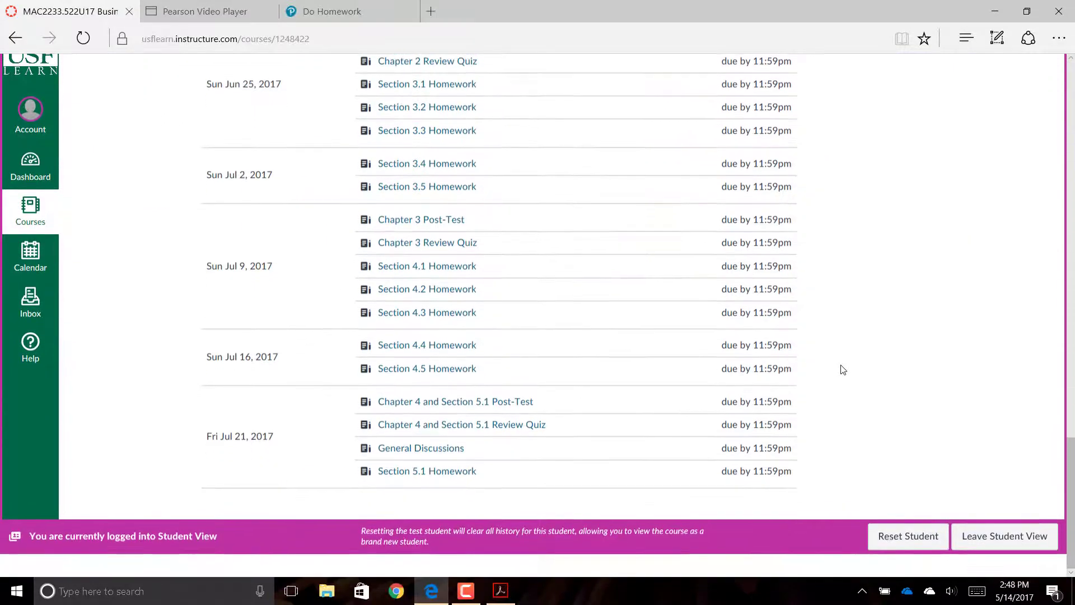
scroll(843, 370, "up", 10)
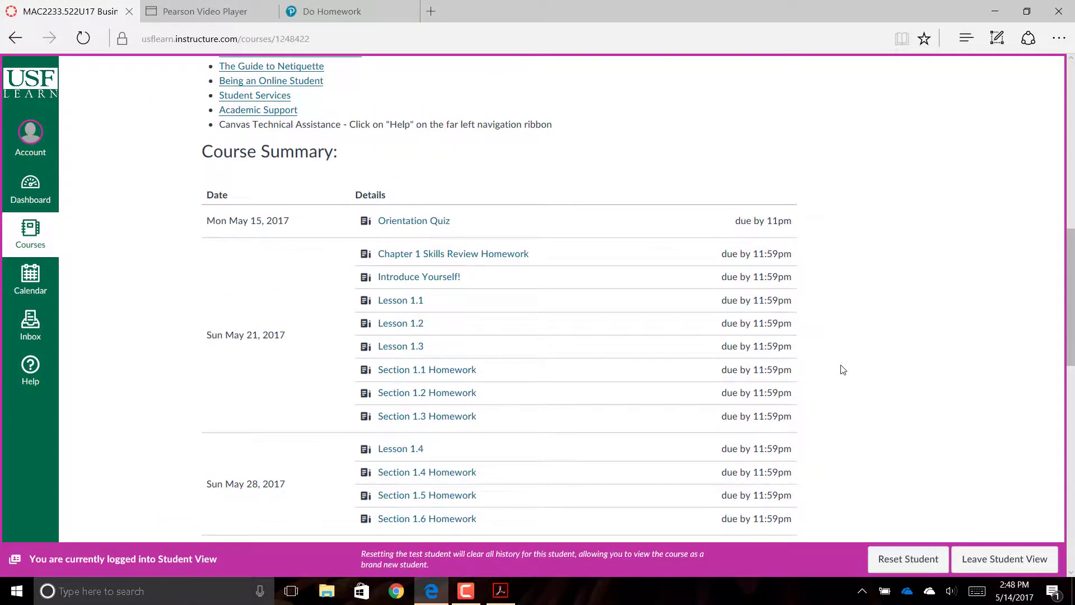
scroll(843, 369, "up", 3)
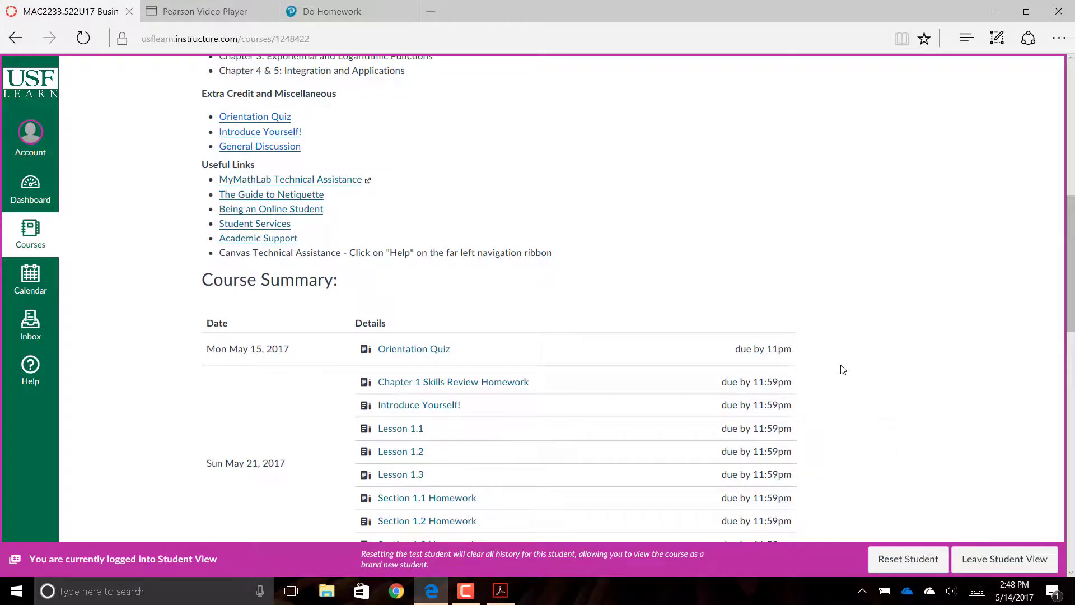
scroll(843, 369, "down", 2)
scroll(170, 428, "up", 15)
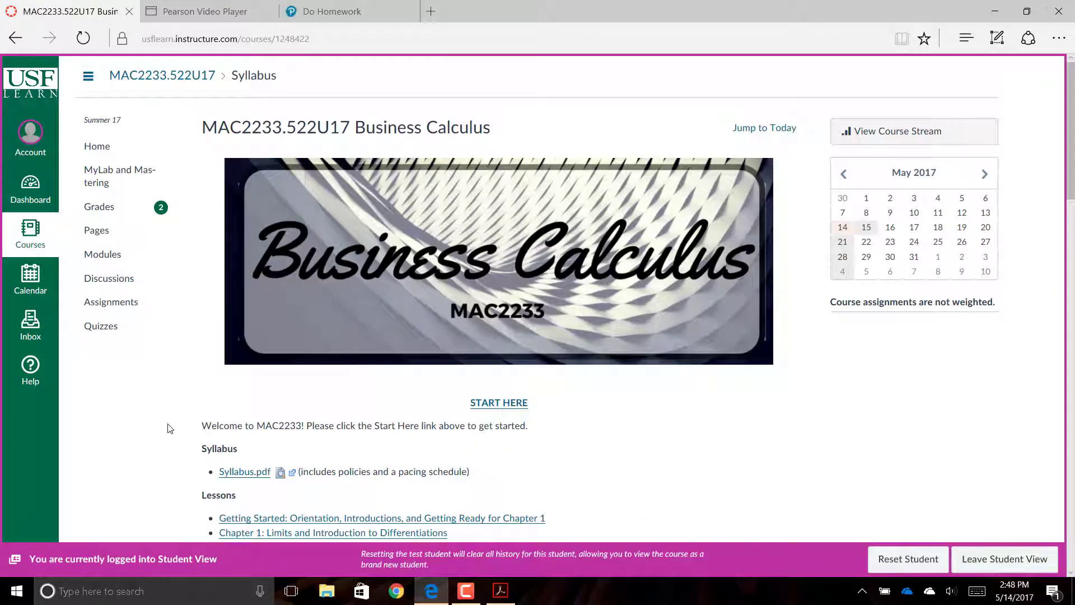